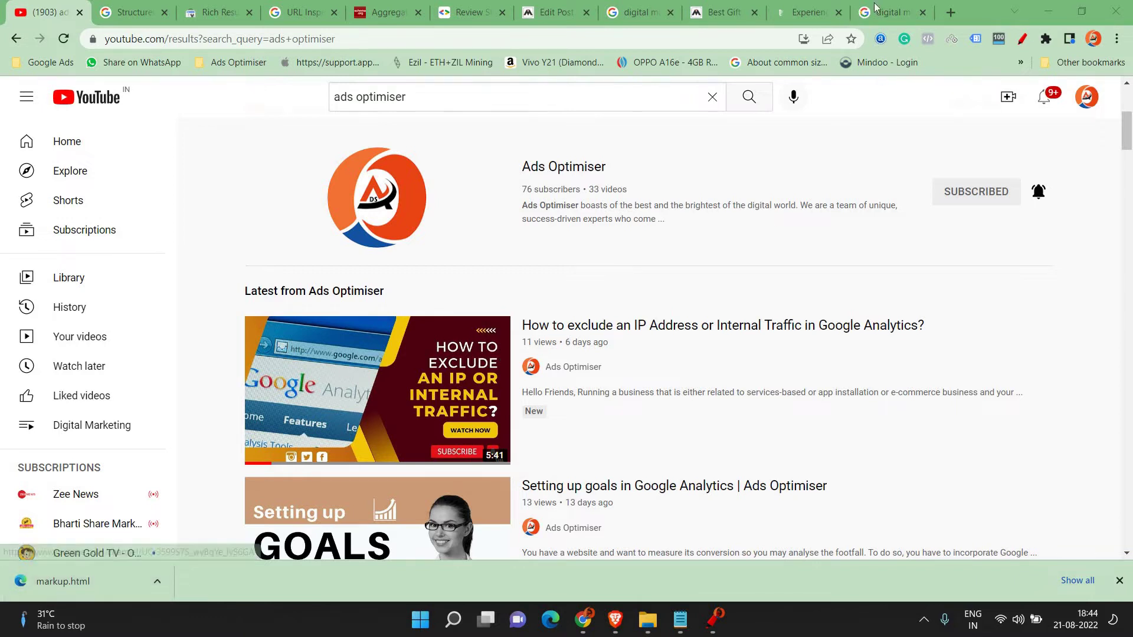
Switch from the YouTube channel results to the Google results for 'digital marketing course'
key("ctrl+9")
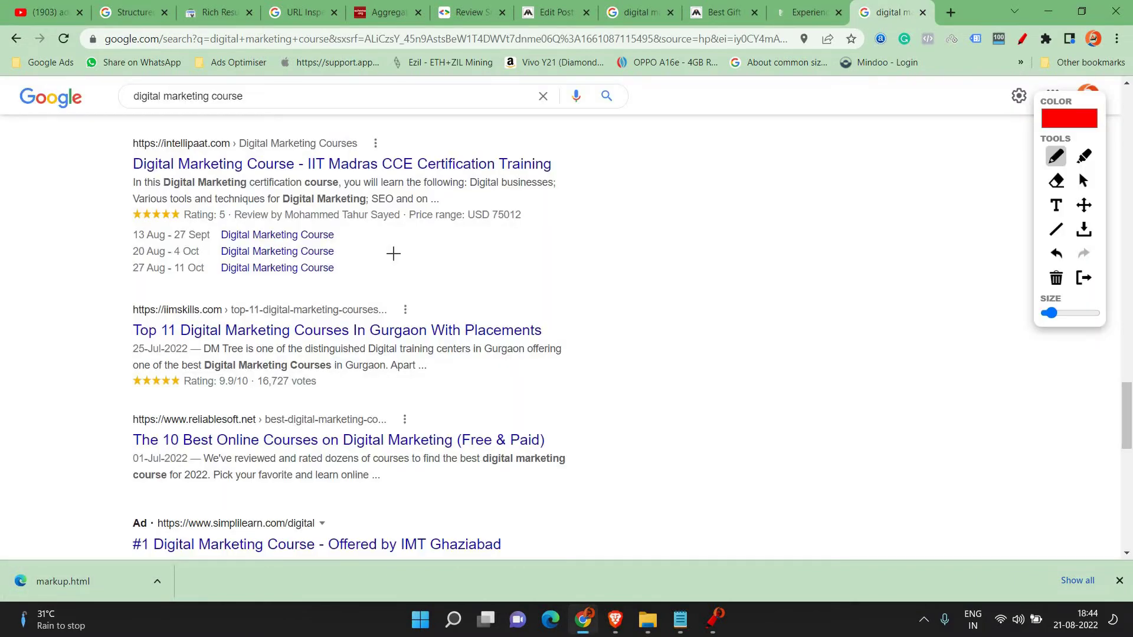
Circle in red the star ratings of the intellipaat, iimskills and IIDE (9.9/10) results
scroll(270, 106, "up", 2)
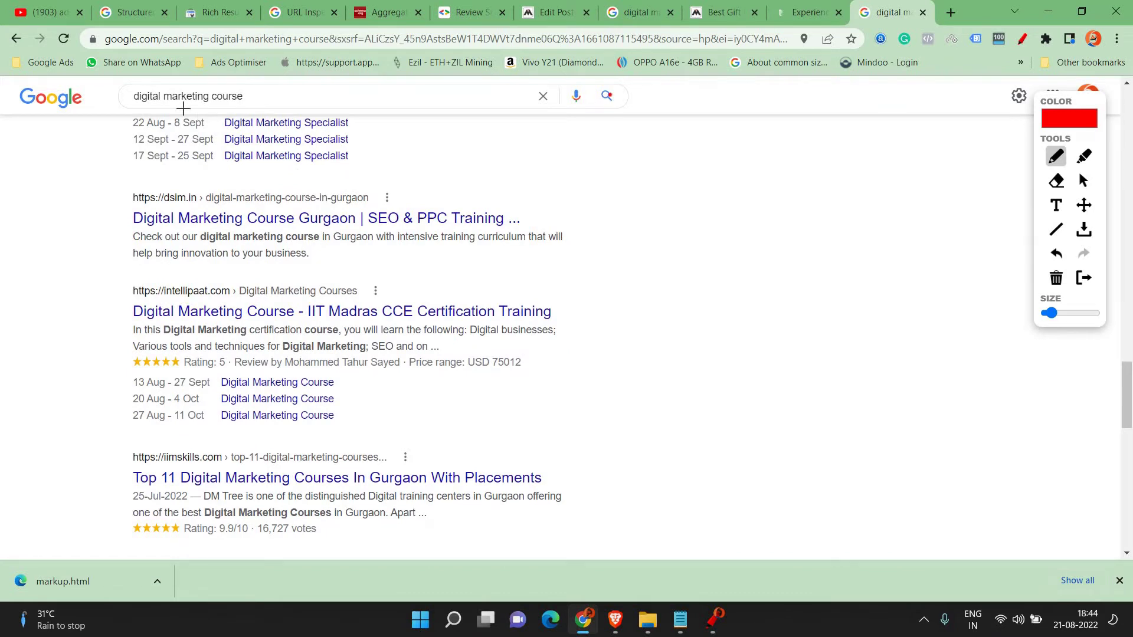
scroll(168, 266, "down", 2)
mouse_move(121, 207)
left_mouse_down()
mouse_move(167, 220)
mouse_move(289, 222)
left_mouse_up()
mouse_move(528, 222)
left_mouse_down()
mouse_move(528, 200)
mouse_move(146, 196)
mouse_move(120, 209)
left_mouse_up()
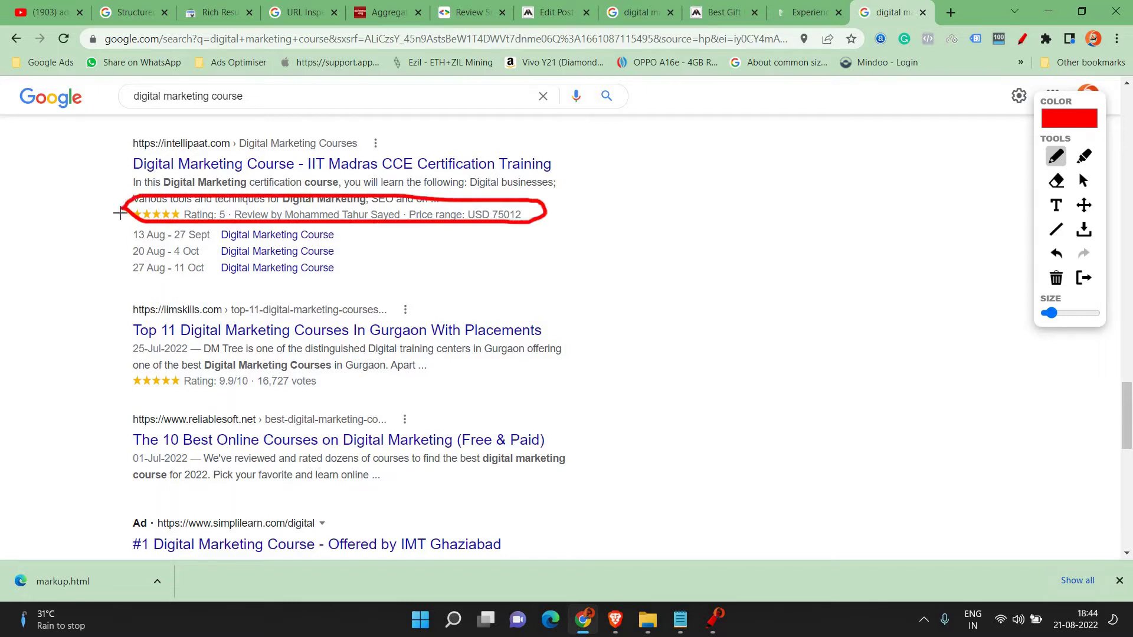
mouse_move(112, 354)
left_mouse_down()
mouse_move(116, 375)
mouse_move(348, 406)
left_mouse_up()
mouse_move(610, 365)
left_mouse_down()
mouse_move(425, 303)
mouse_move(105, 348)
mouse_move(100, 374)
mouse_move(111, 367)
left_mouse_up()
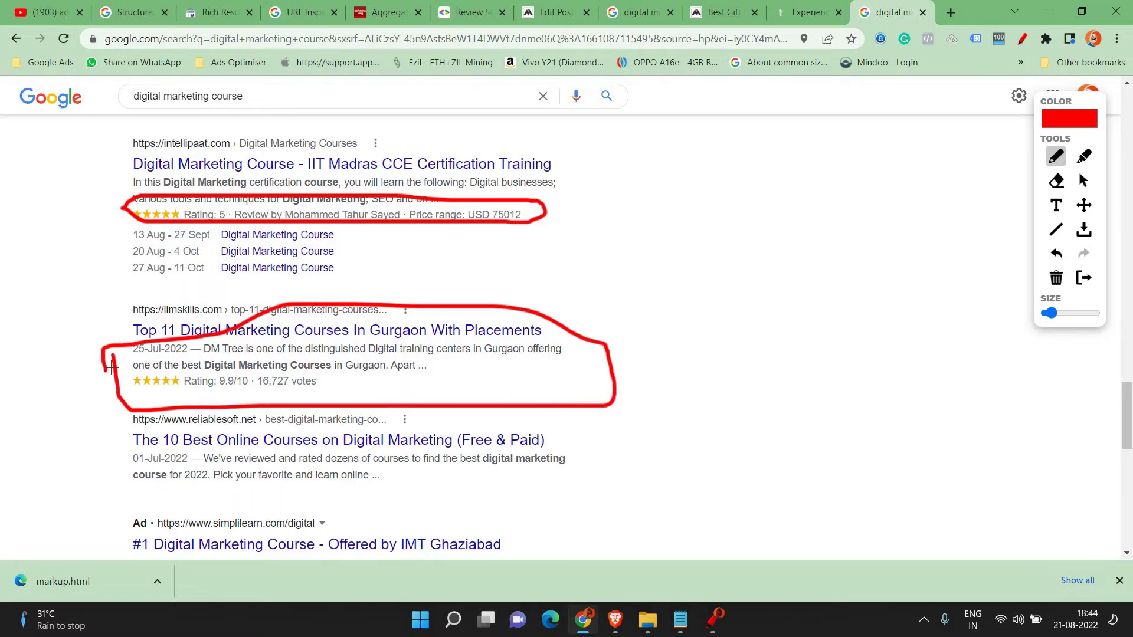
scroll(112, 367, "up", 8)
scroll(118, 367, "up", 7)
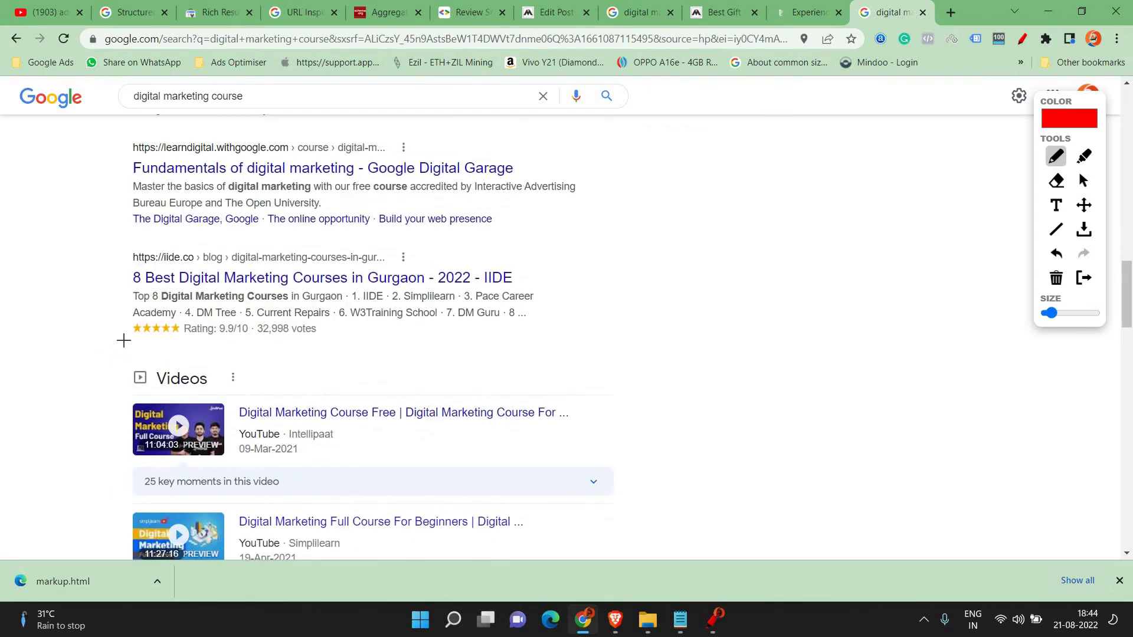
left_click_drag(121, 328, 121, 317)
mouse_move(247, 339)
left_mouse_down()
mouse_move(344, 336)
mouse_move(298, 313)
mouse_move(111, 319)
left_mouse_up()
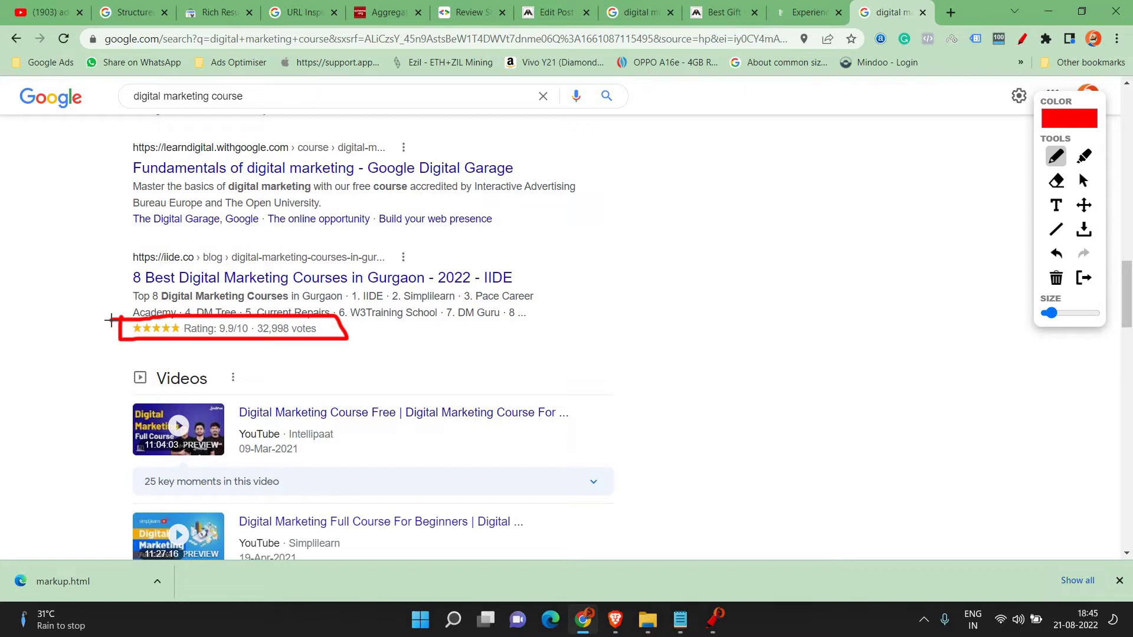
Bring up the WordPress editor for the New Year gift-ideas post and scroll through its content
left_click(540, 13)
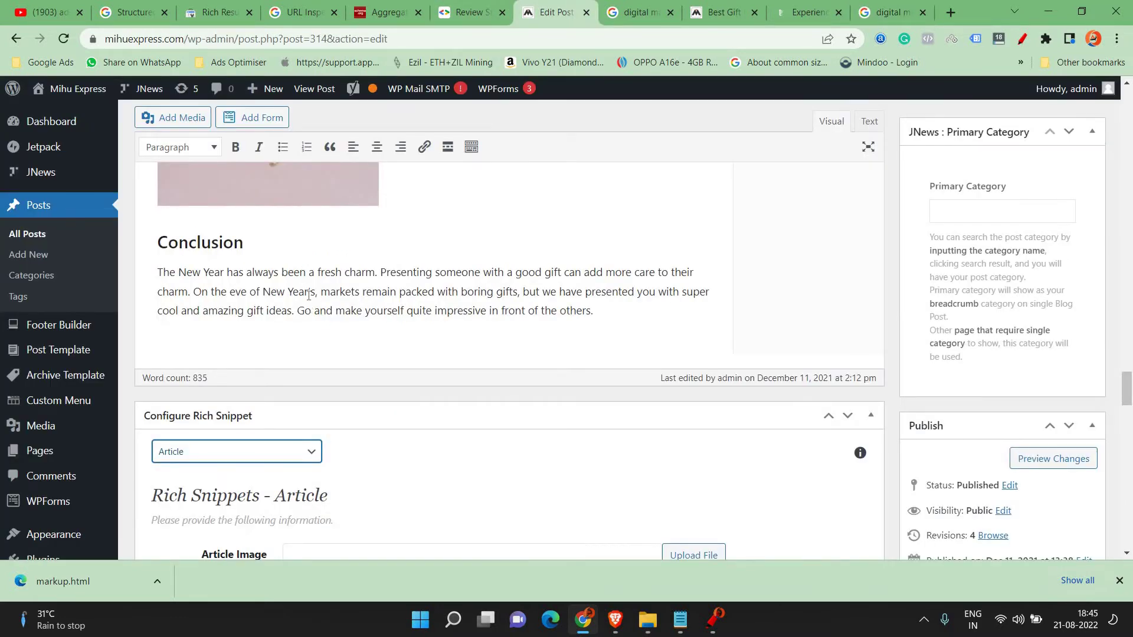
scroll(309, 295, "up", 4)
scroll(308, 295, "up", 20)
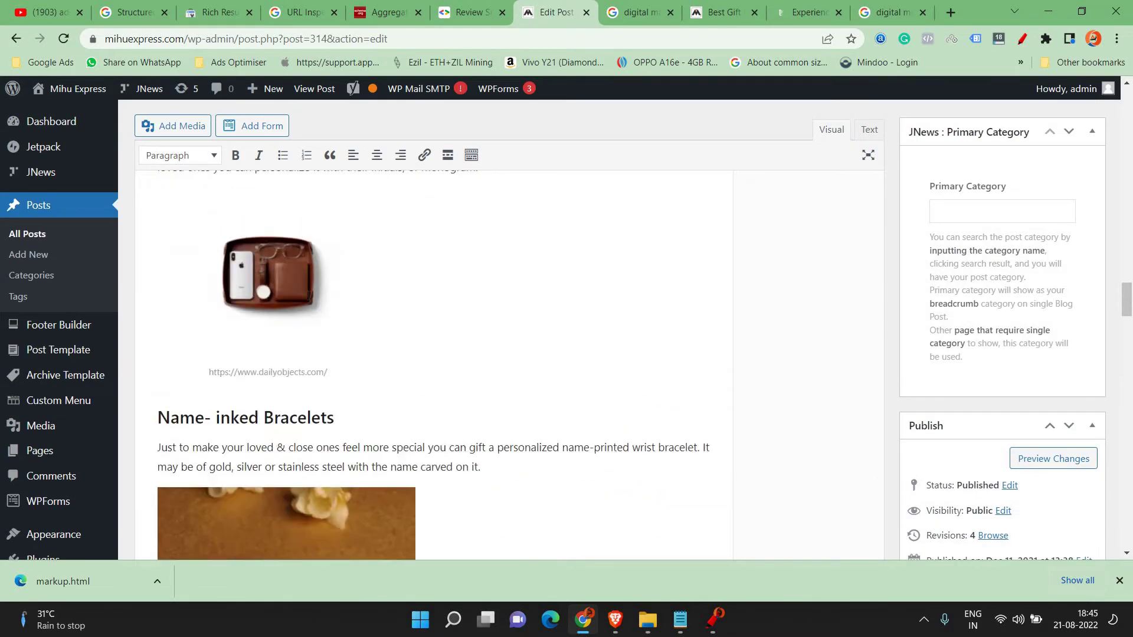
scroll(308, 295, "up", 5)
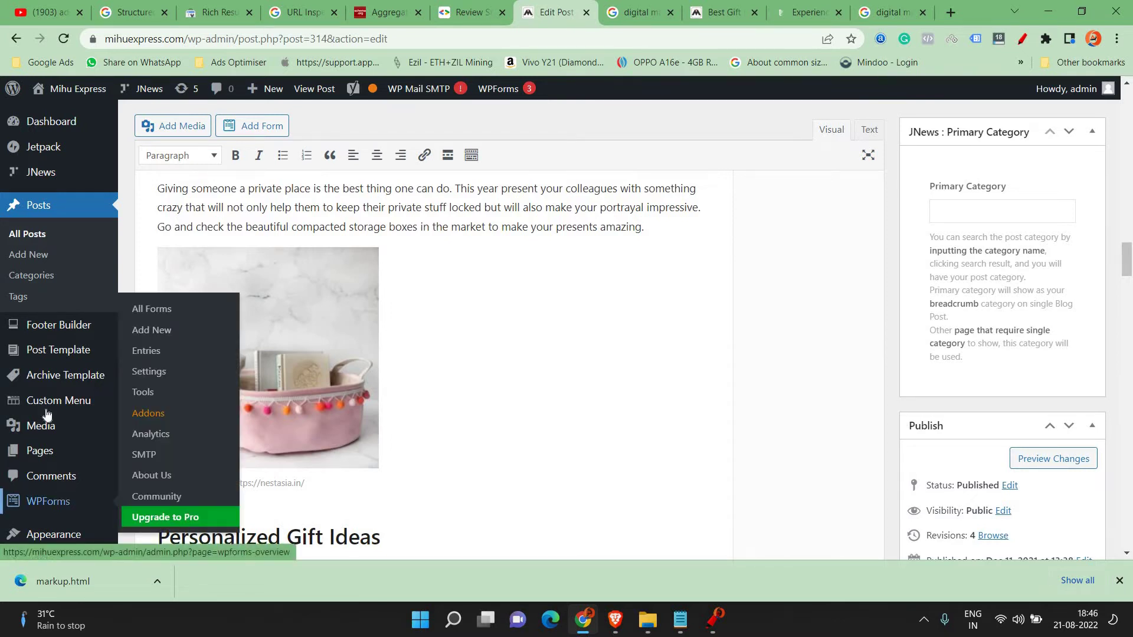
scroll(50, 420, "down", 2)
mouse_move(50, 416)
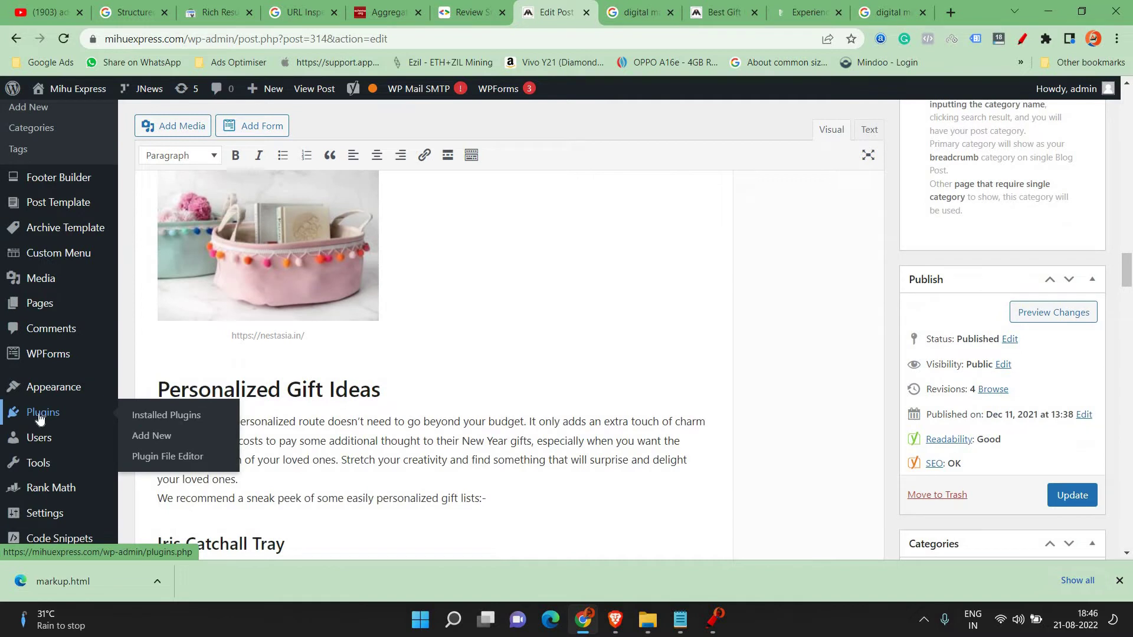
Search the Add Plugins page for 'all in one schema'
left_click(159, 444)
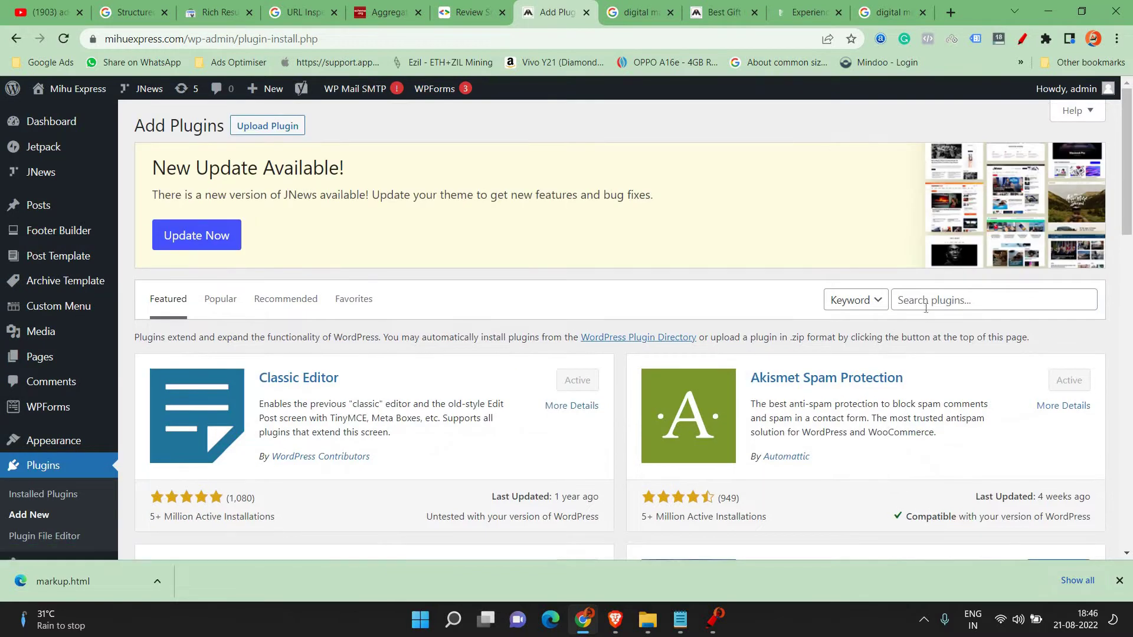
left_click(926, 304)
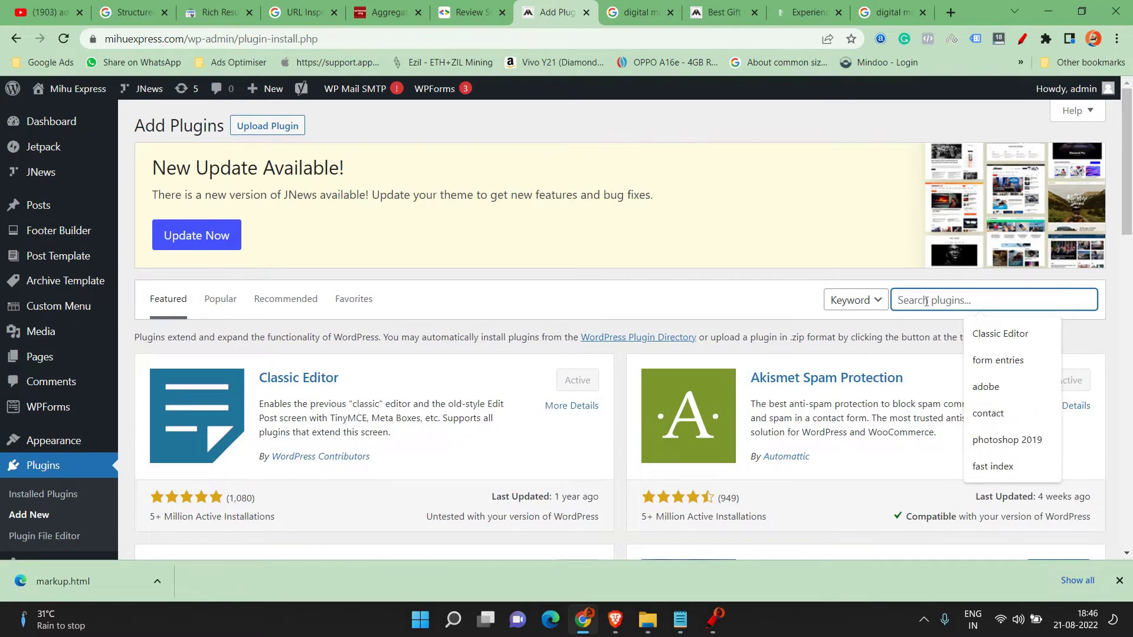
type("all")
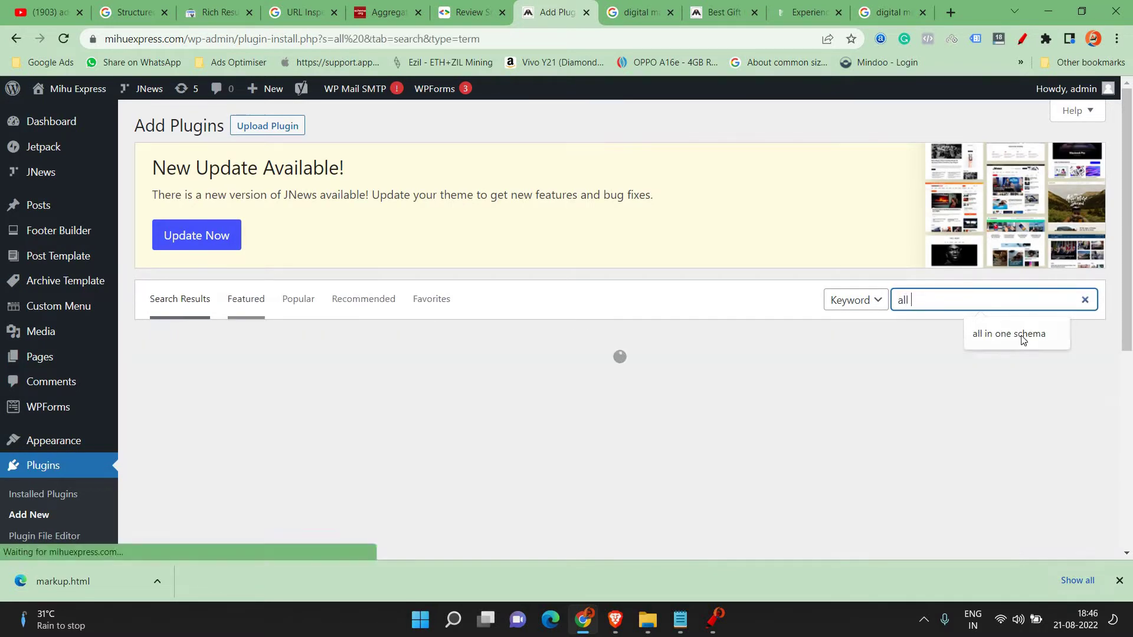
left_click(1009, 335)
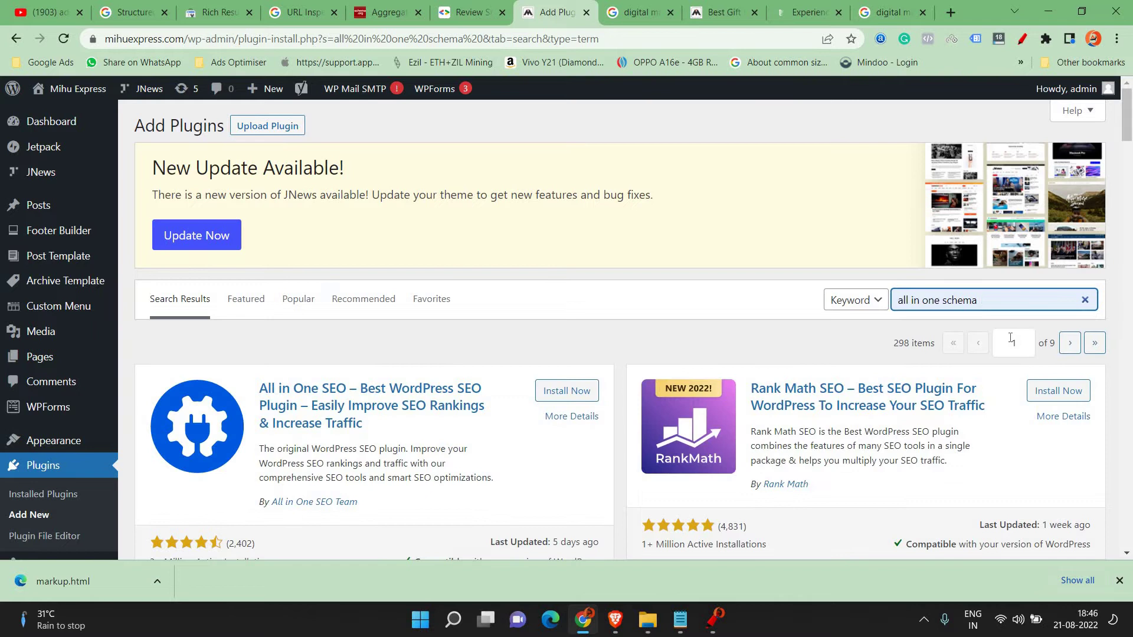
Review the Schema – All In One Schema Rich Snippets listing and reload to confirm it is Active
scroll(835, 354, "down", 3)
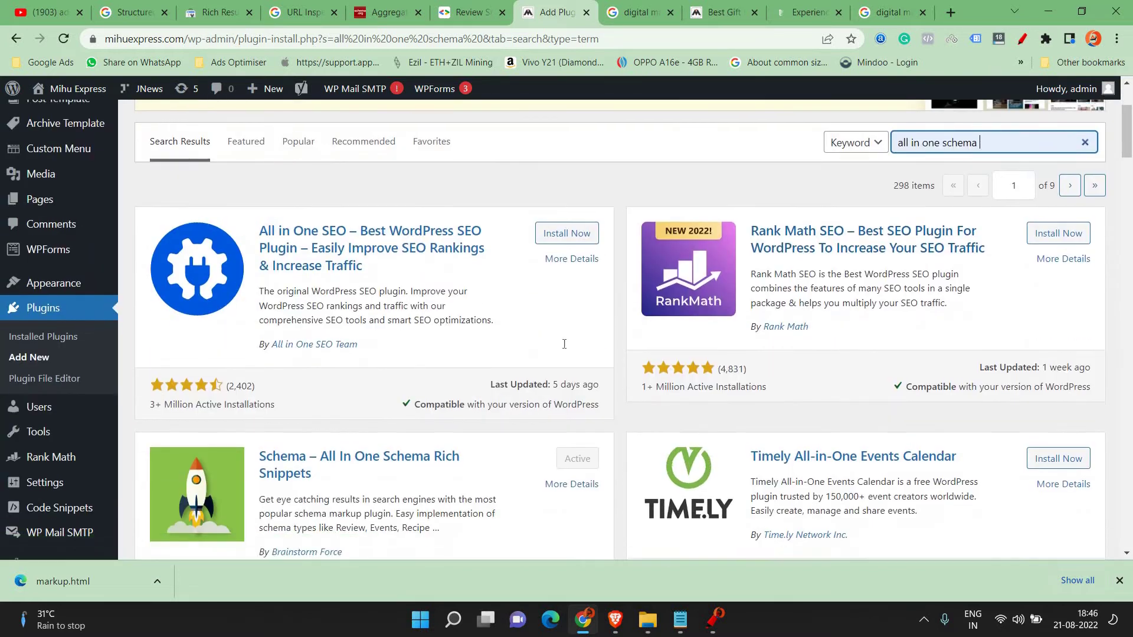
scroll(564, 344, "down", 1)
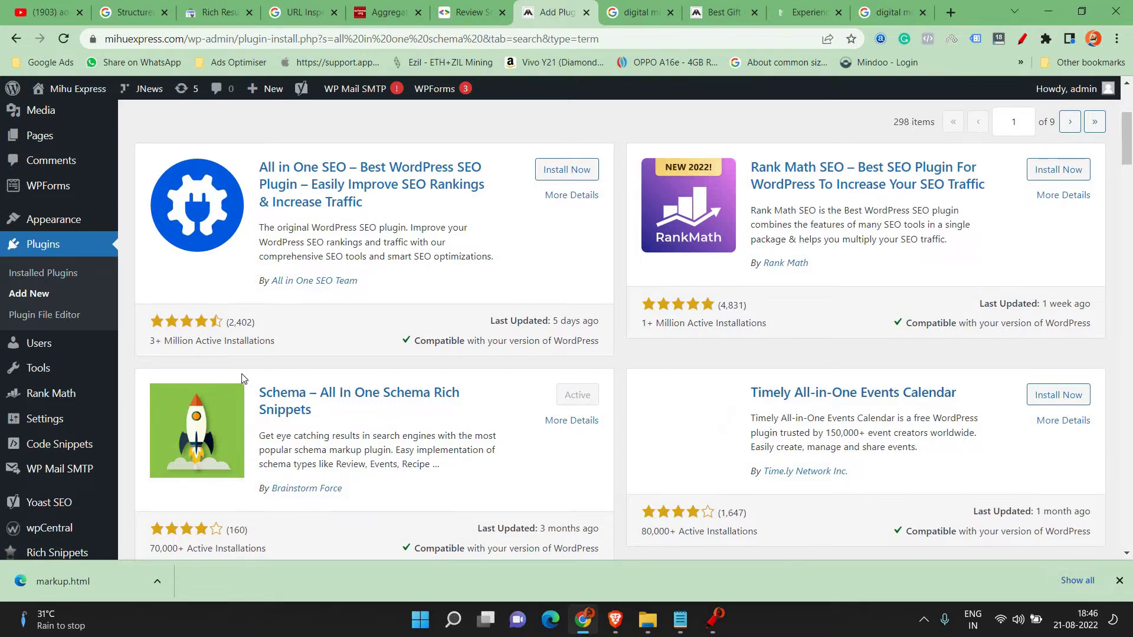
left_click_drag(142, 435, 480, 413)
left_click(285, 401)
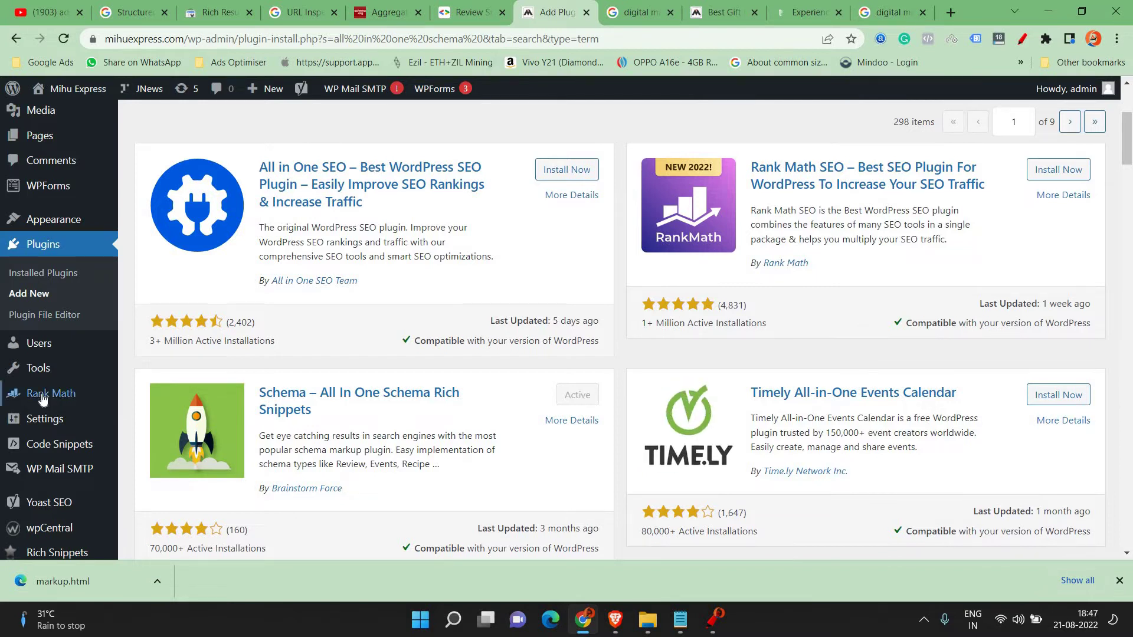
scroll(47, 423, "down", 5)
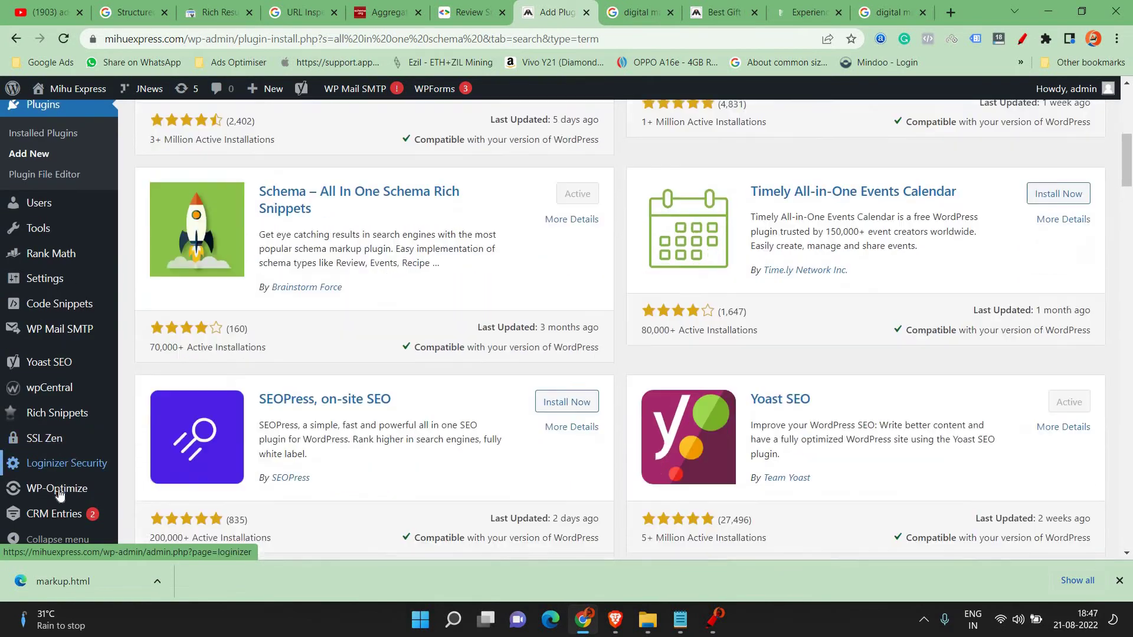
scroll(62, 484, "up", 6)
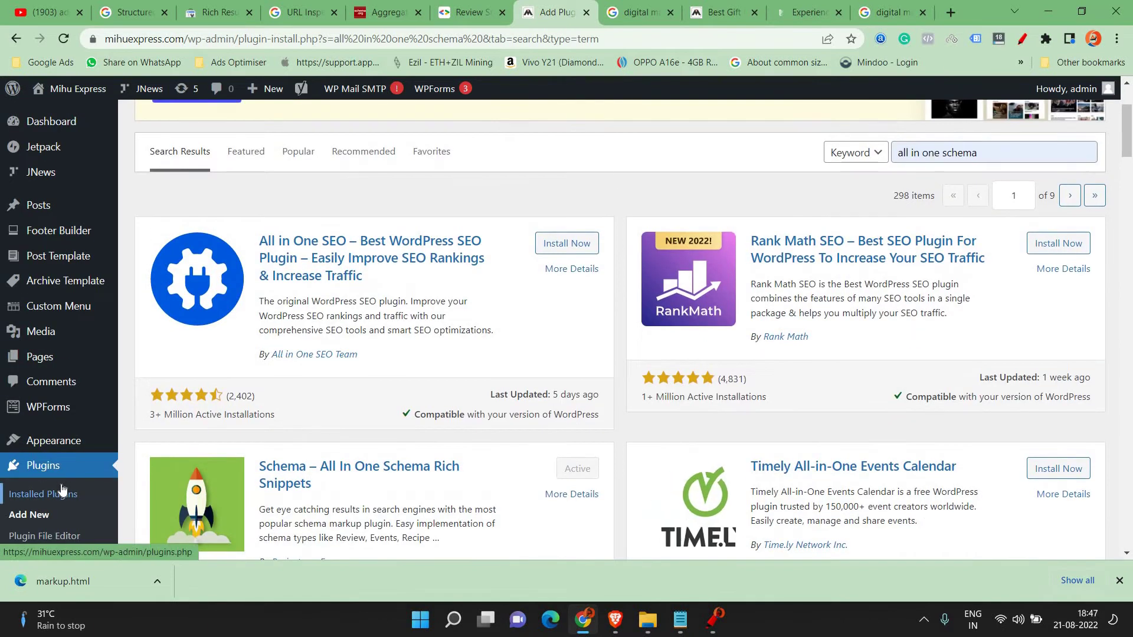
scroll(82, 362, "up", 3)
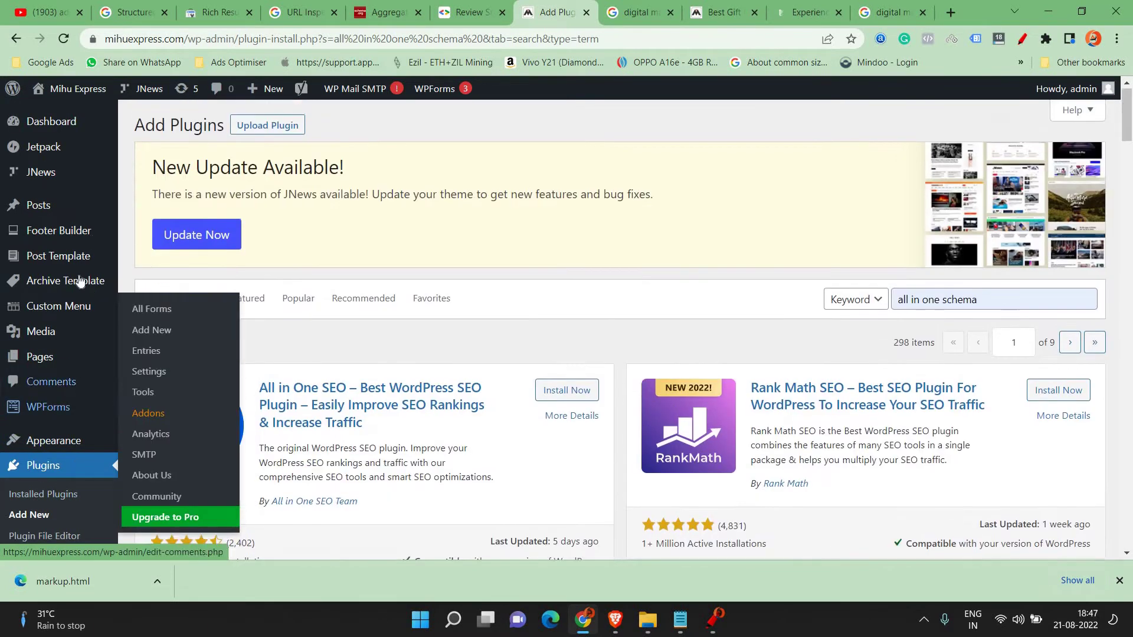
scroll(77, 481, "down", 9)
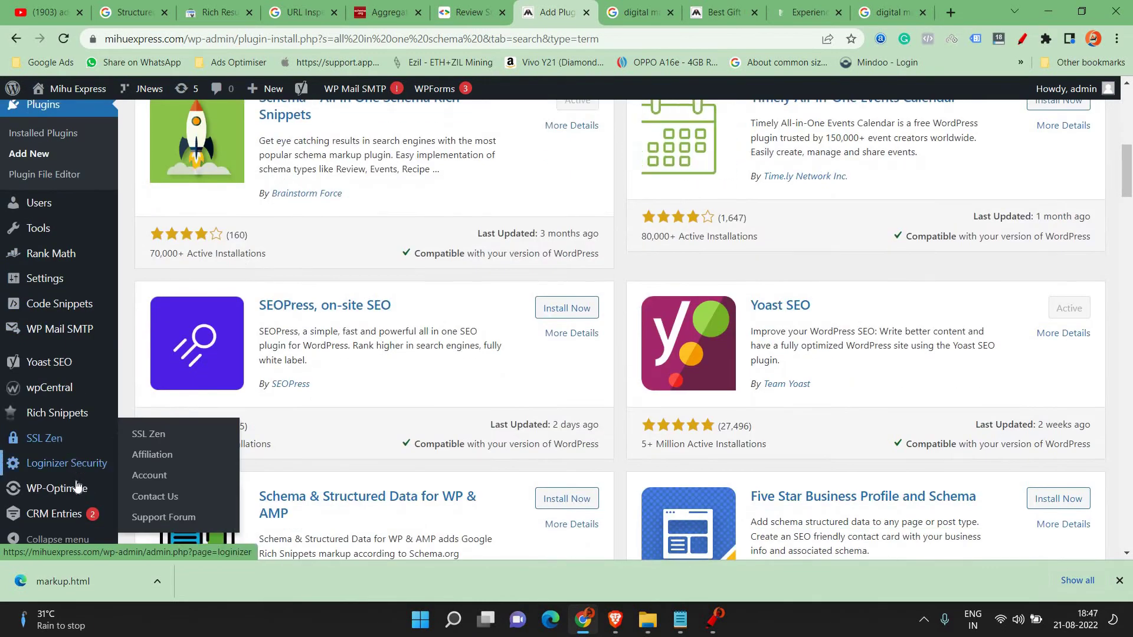
scroll(74, 472, "up", 4)
scroll(72, 463, "up", 5)
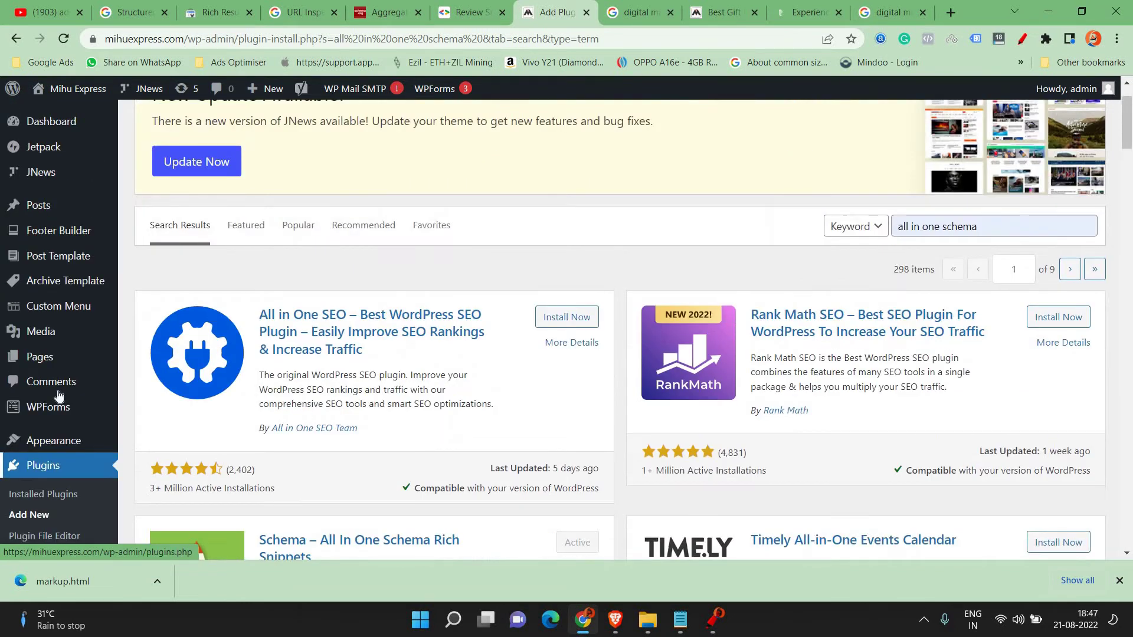
left_click(68, 39)
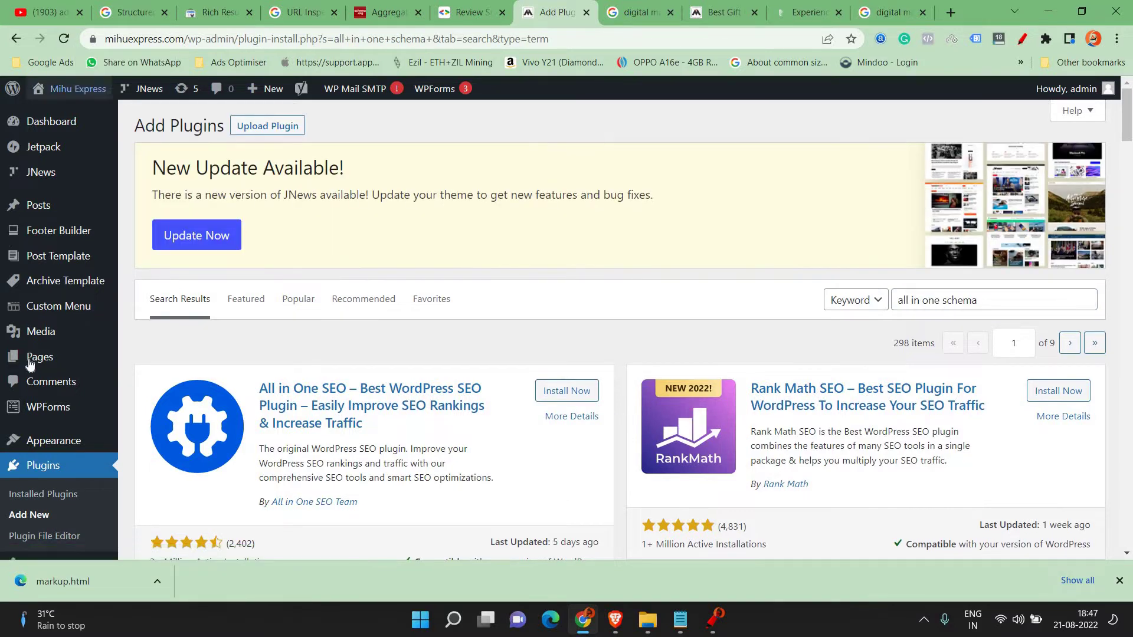
scroll(83, 407, "down", 6)
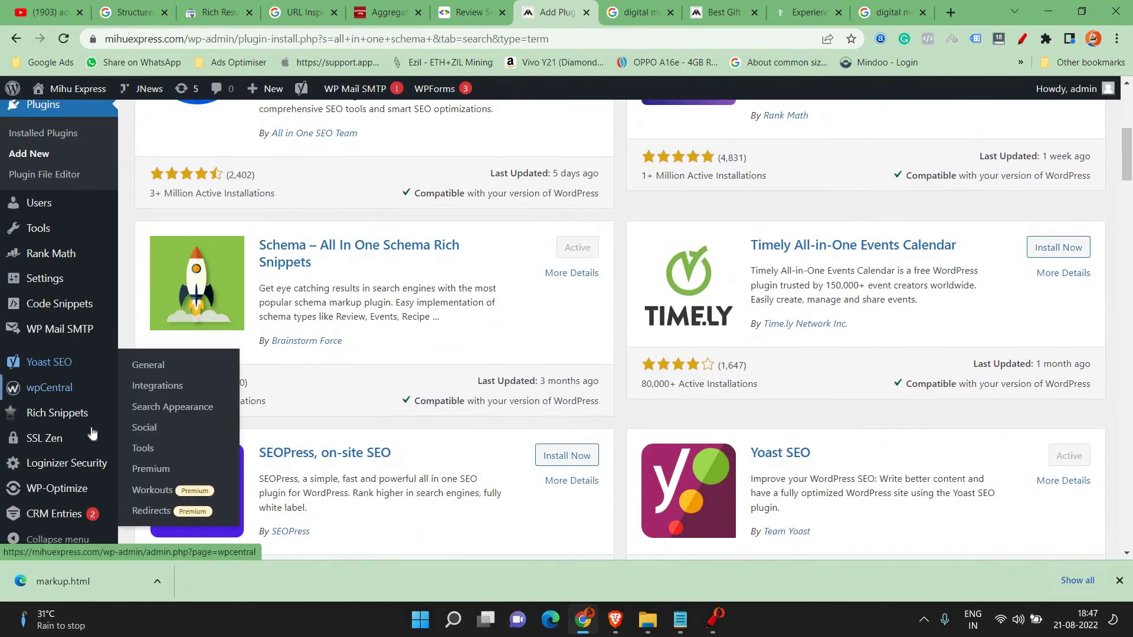
Open the Rich Snippets dashboard and scroll through its schema types, Item Review to Service
left_click(59, 415)
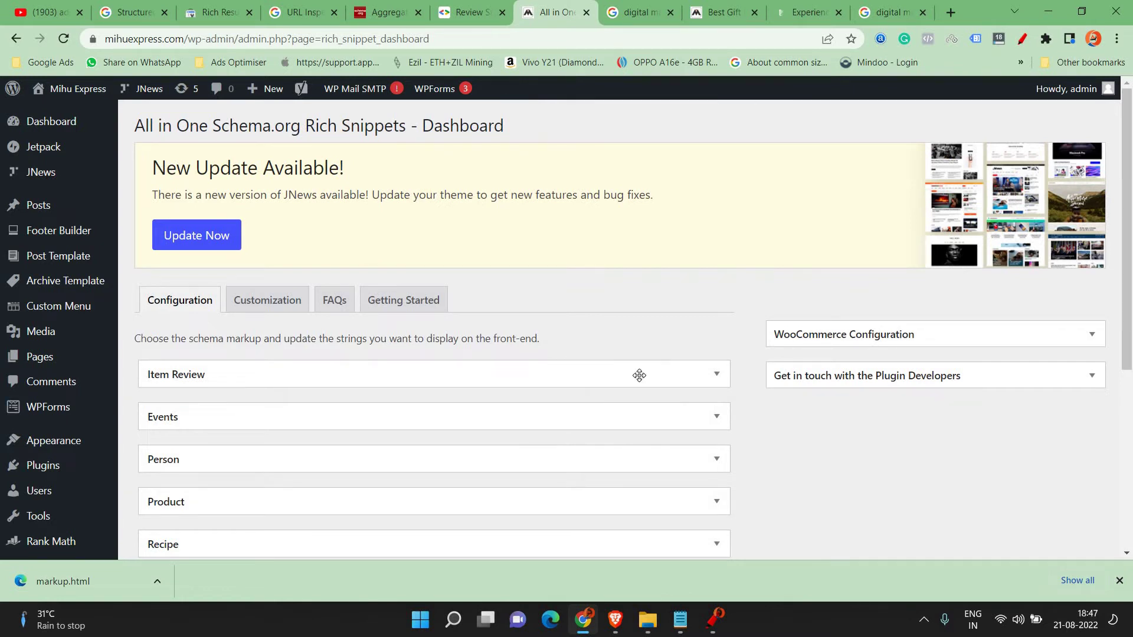
scroll(639, 374, "down", 3)
scroll(640, 375, "down", 2)
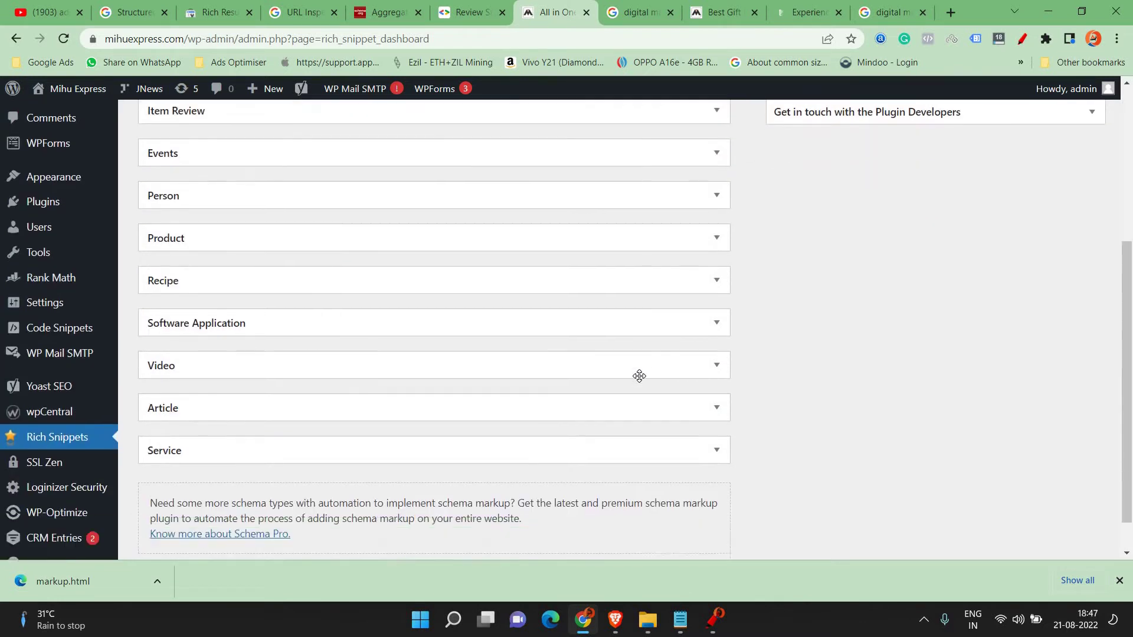
scroll(639, 376, "up", 4)
scroll(640, 376, "up", 1)
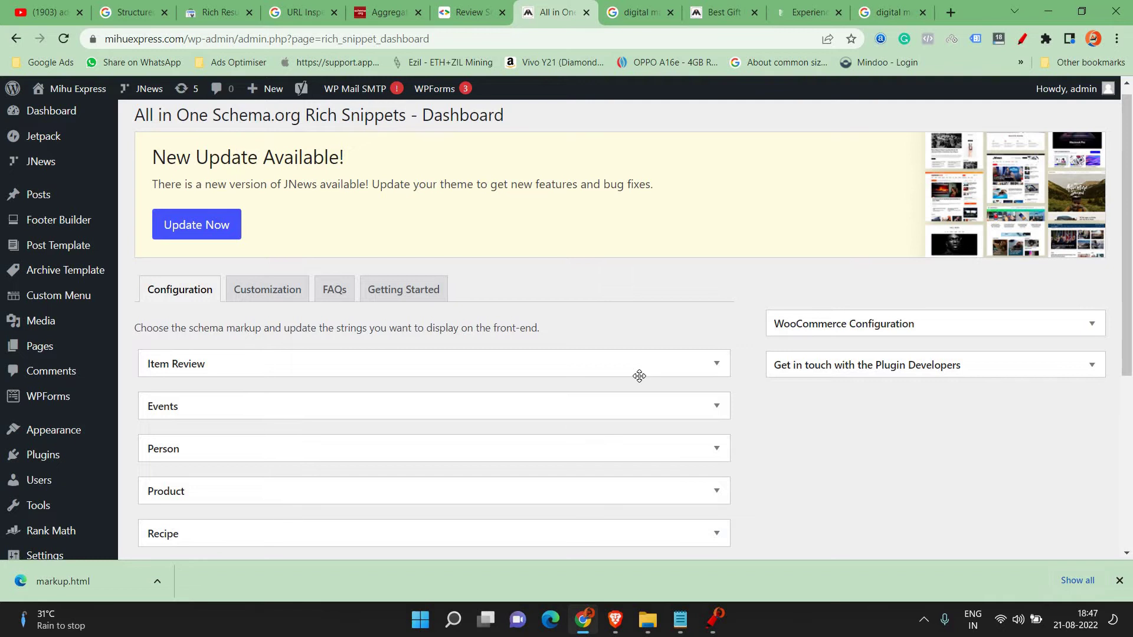
Open the post 'Best Gift Ideas for the New Year' for editing from All Posts
mouse_move(56, 202)
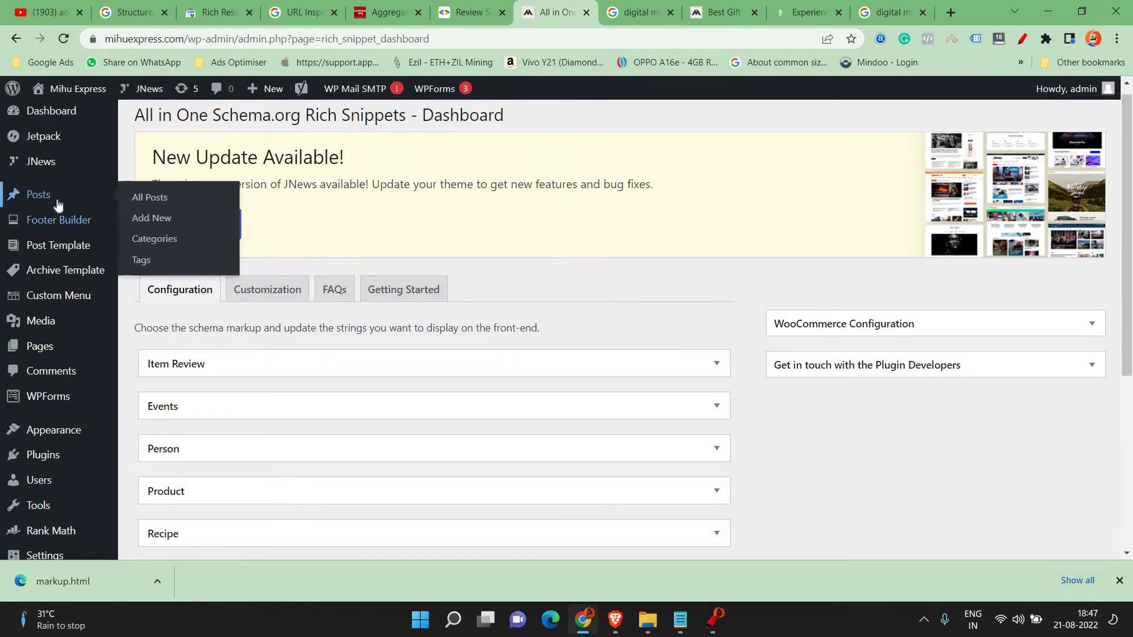
left_click(152, 201)
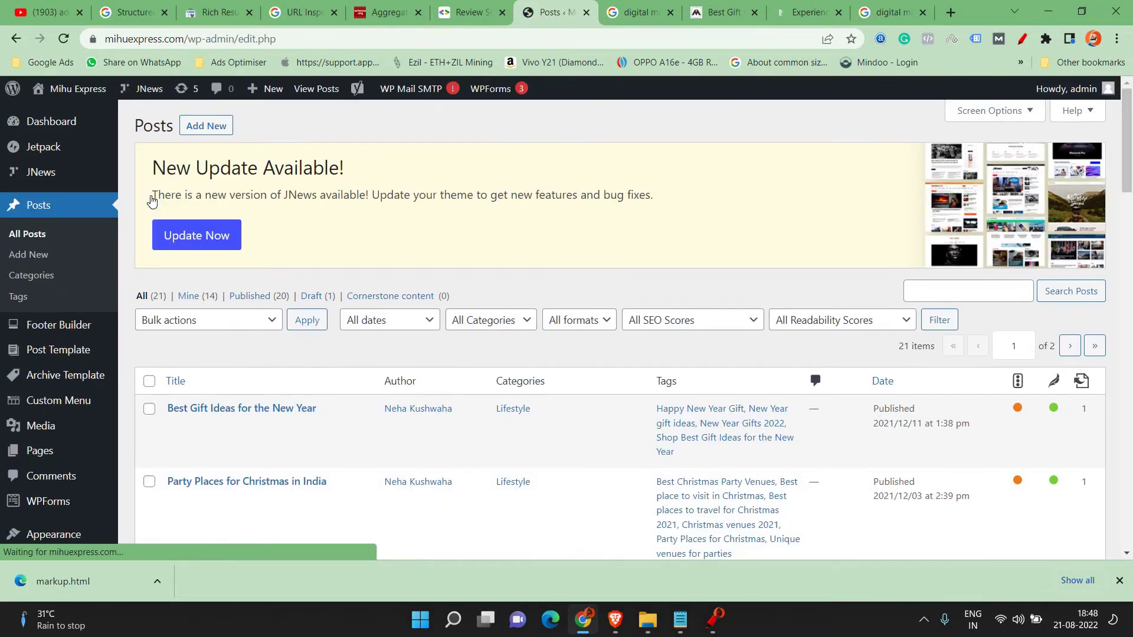
scroll(236, 289, "down", 3)
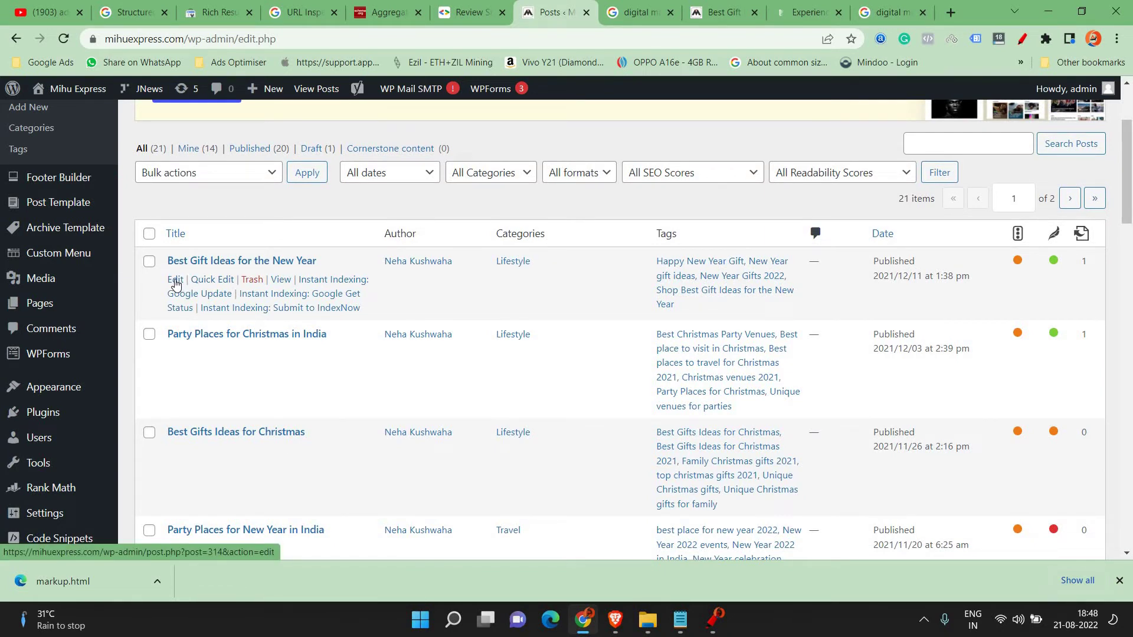
left_click(175, 281)
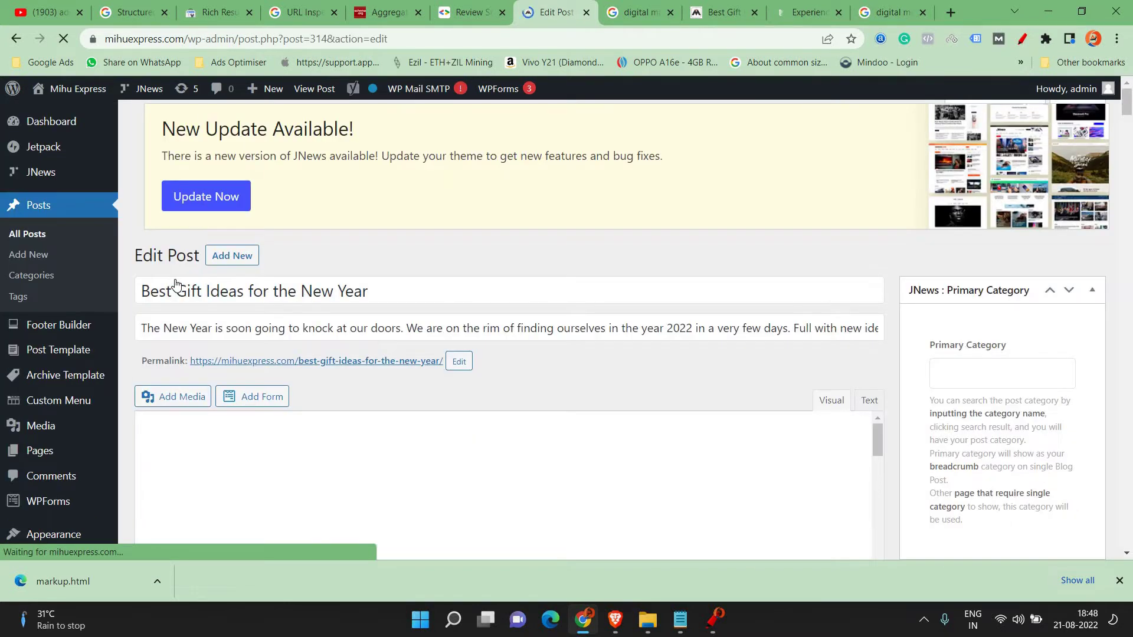
Scroll to the Configure Rich Snippet box and list the 'Select what this post is about' choices
scroll(354, 292, "down", 5)
scroll(354, 292, "down", 15)
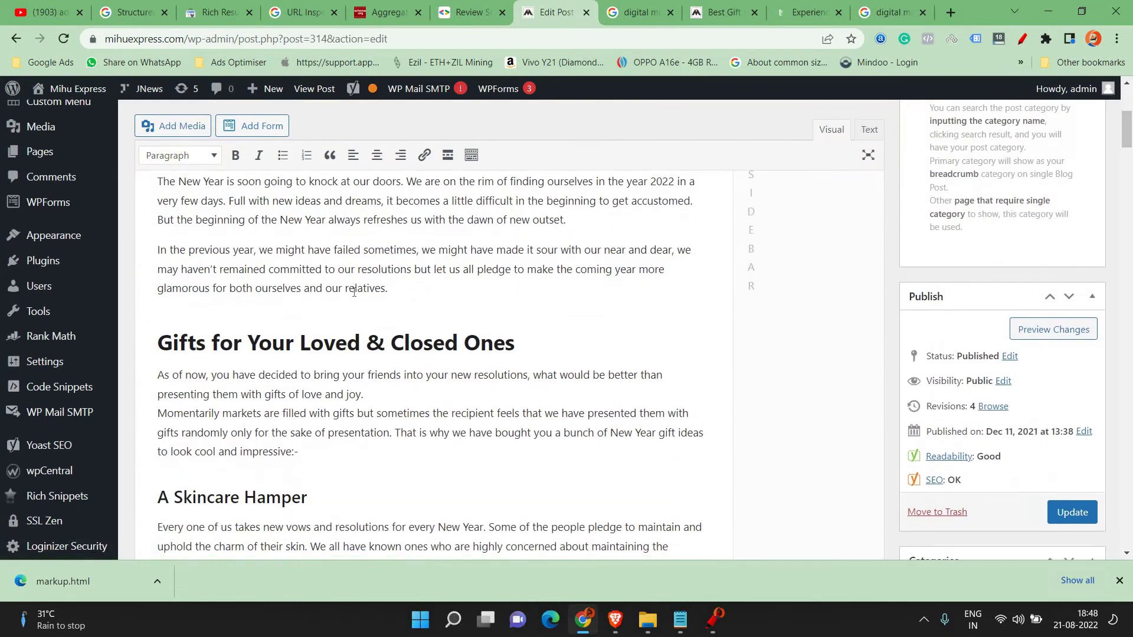
scroll(354, 292, "down", 15)
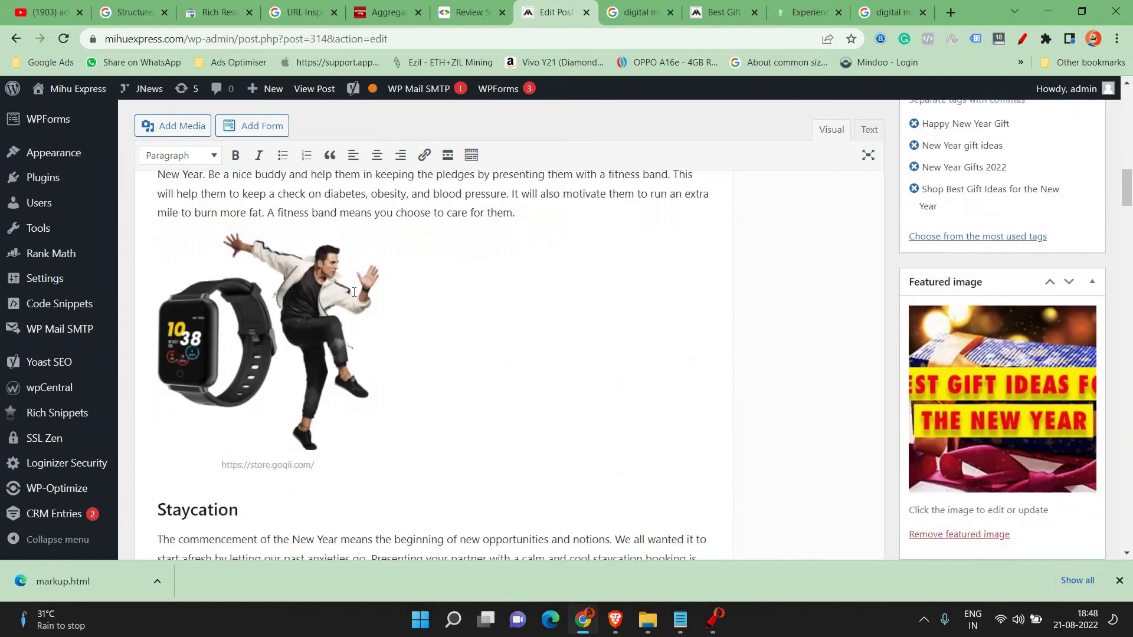
scroll(354, 292, "down", 15)
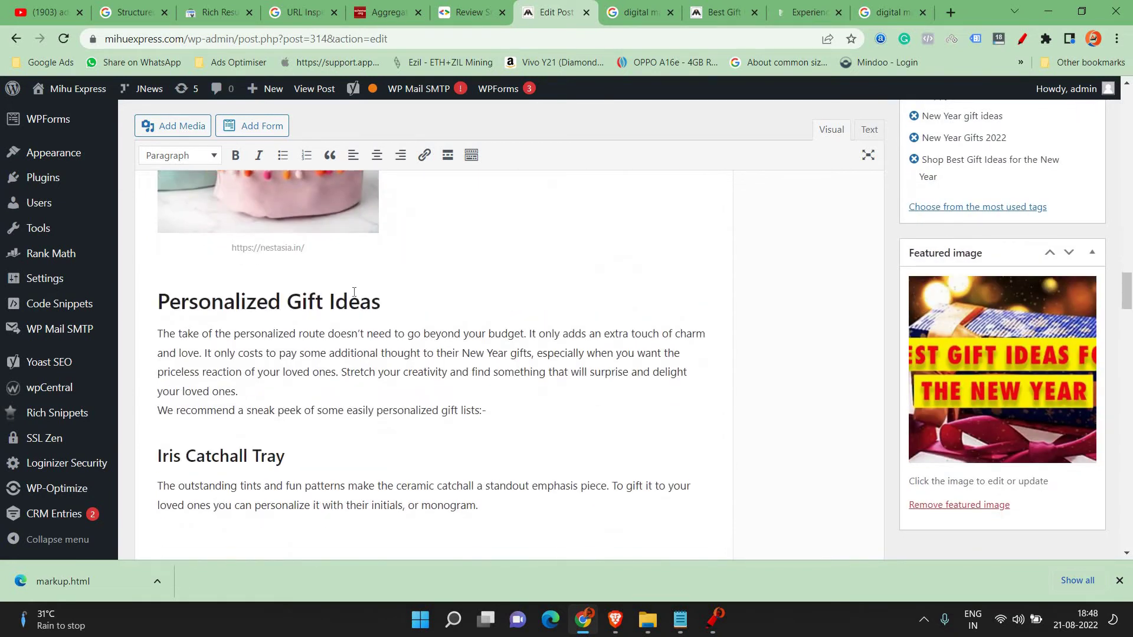
scroll(354, 292, "down", 15)
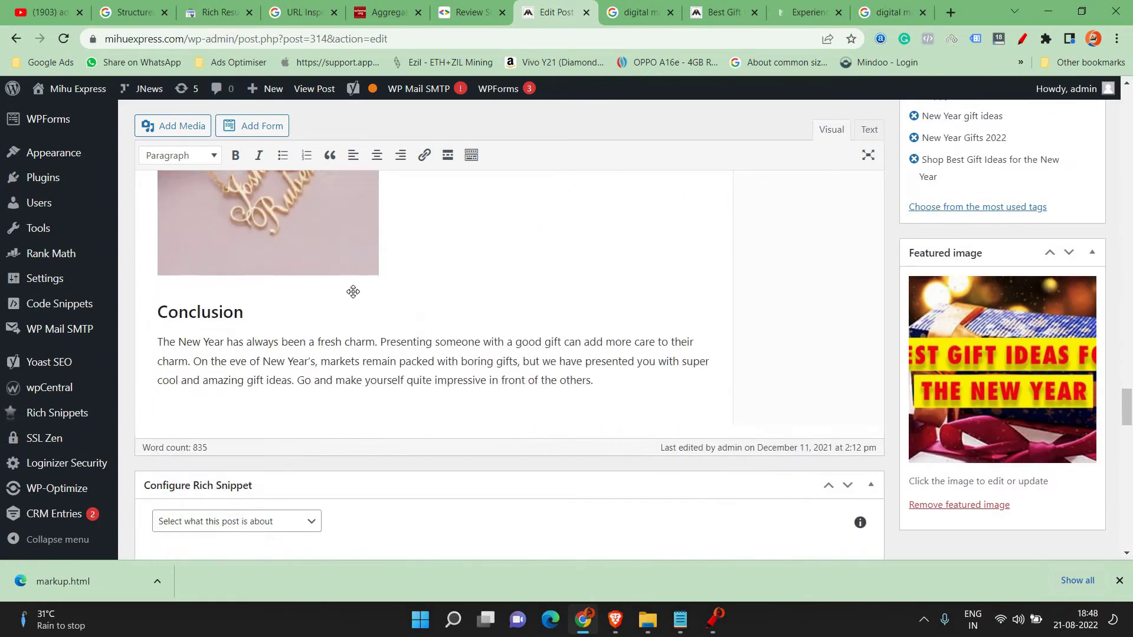
scroll(352, 293, "up", 1)
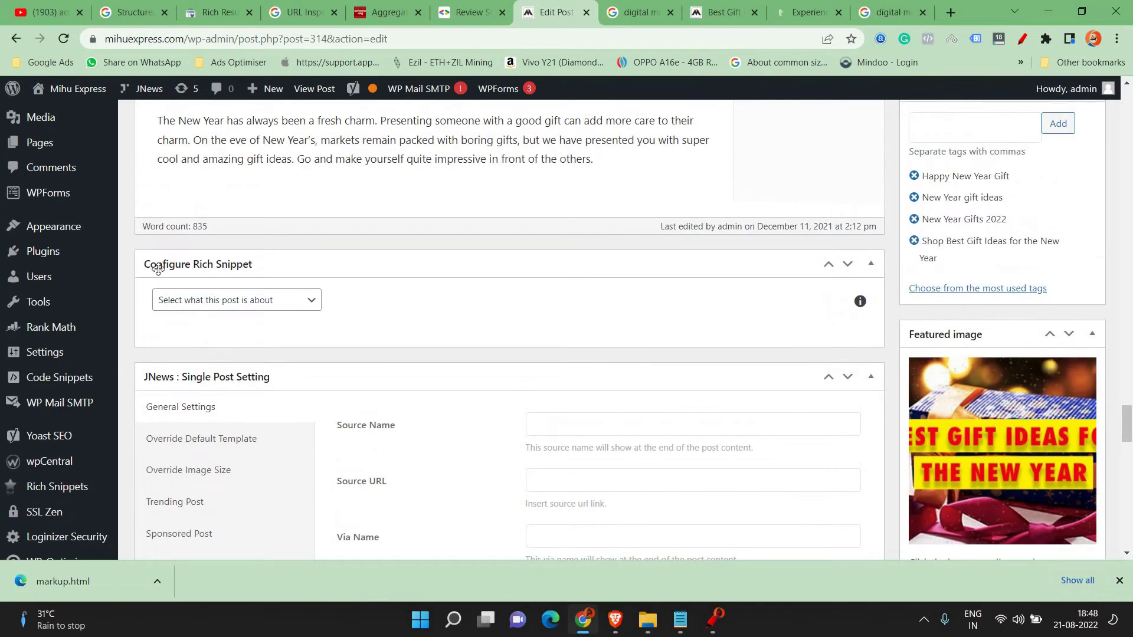
left_click_drag(139, 260, 177, 277)
left_click(309, 305)
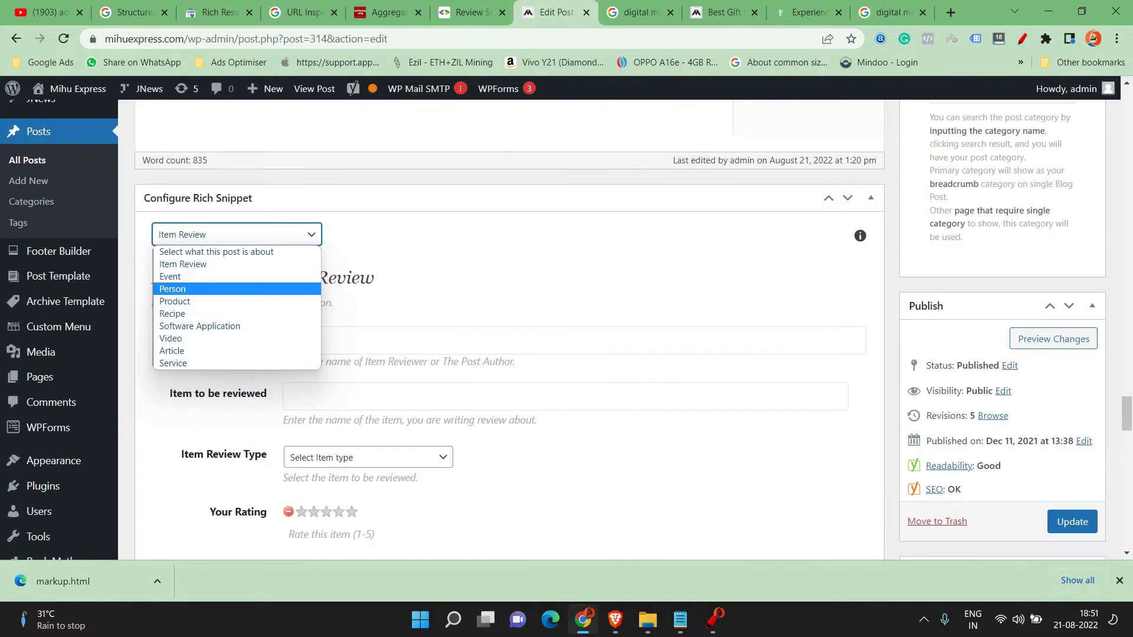
Make the snippet an Item Review with the reviewer's name and 'Article' as the reviewed item
left_click(461, 236)
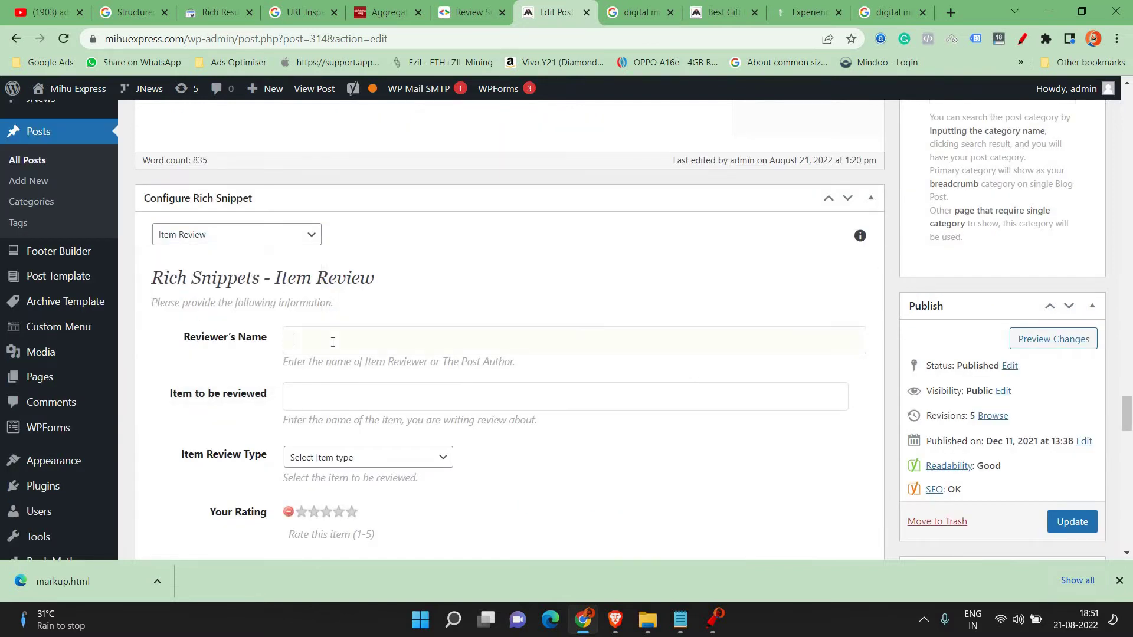
type("Neha ")
type("Kushwaha")
type("Article")
left_click(392, 463)
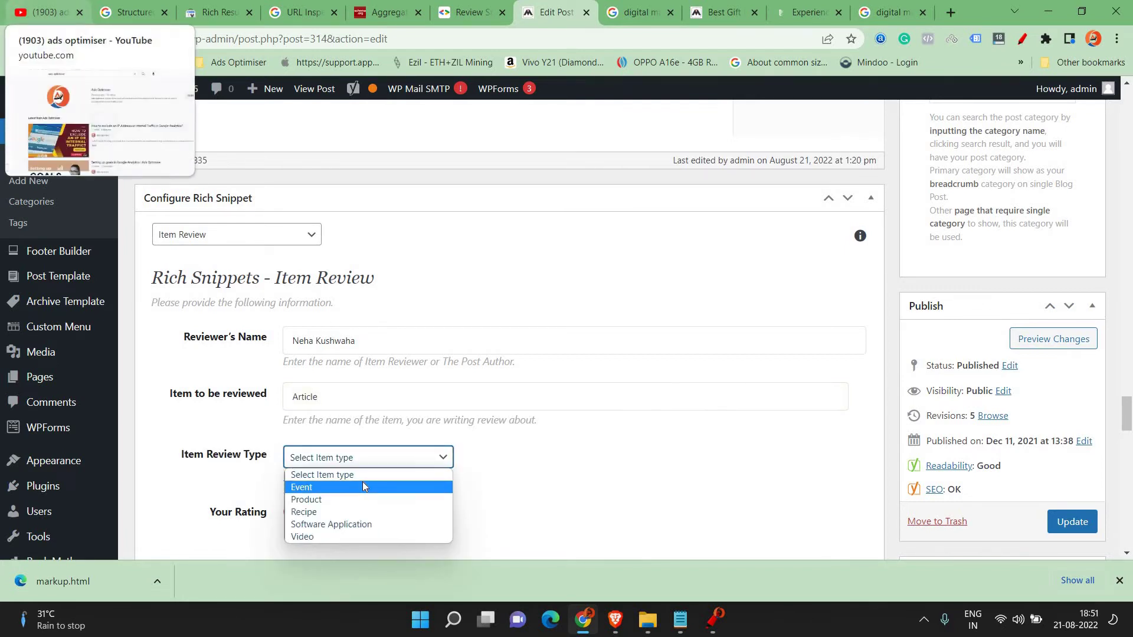
After trying Product and Event, set the review type to Software Application with a five-star rating
left_click(328, 499)
scroll(463, 474, "down", 6)
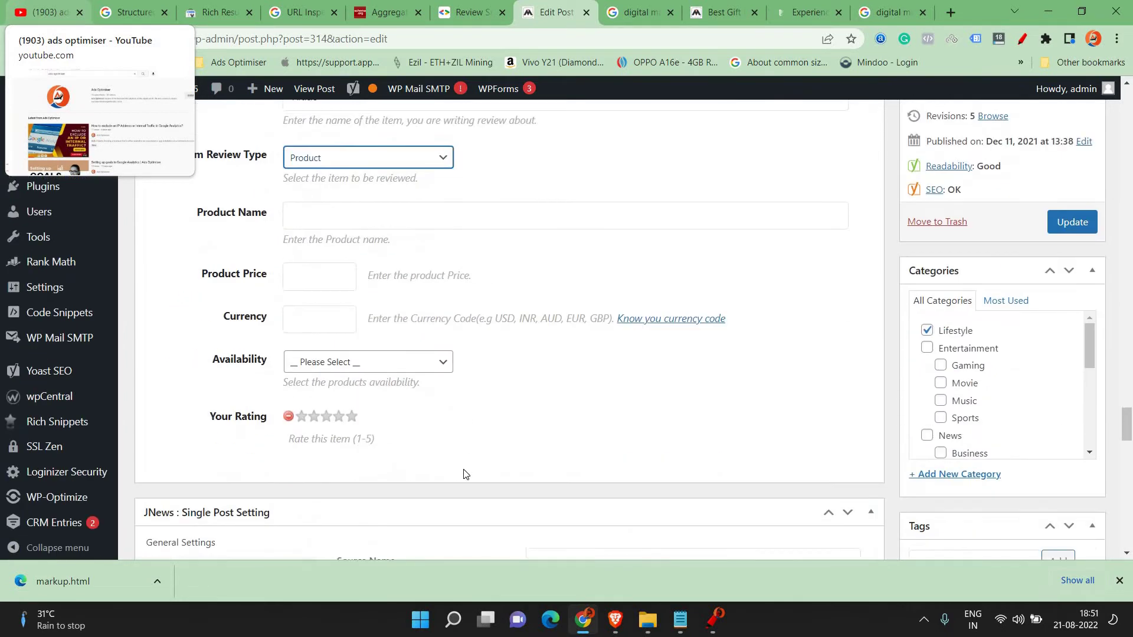
scroll(464, 473, "up", 3)
left_click(329, 237)
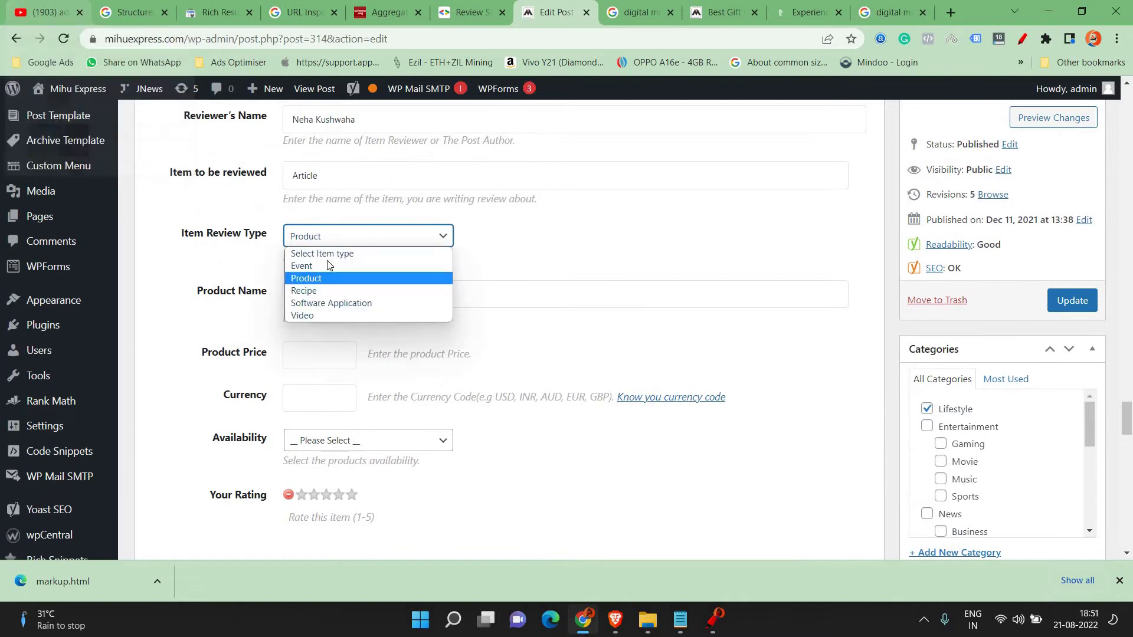
left_click(328, 266)
scroll(364, 293, "down", 3)
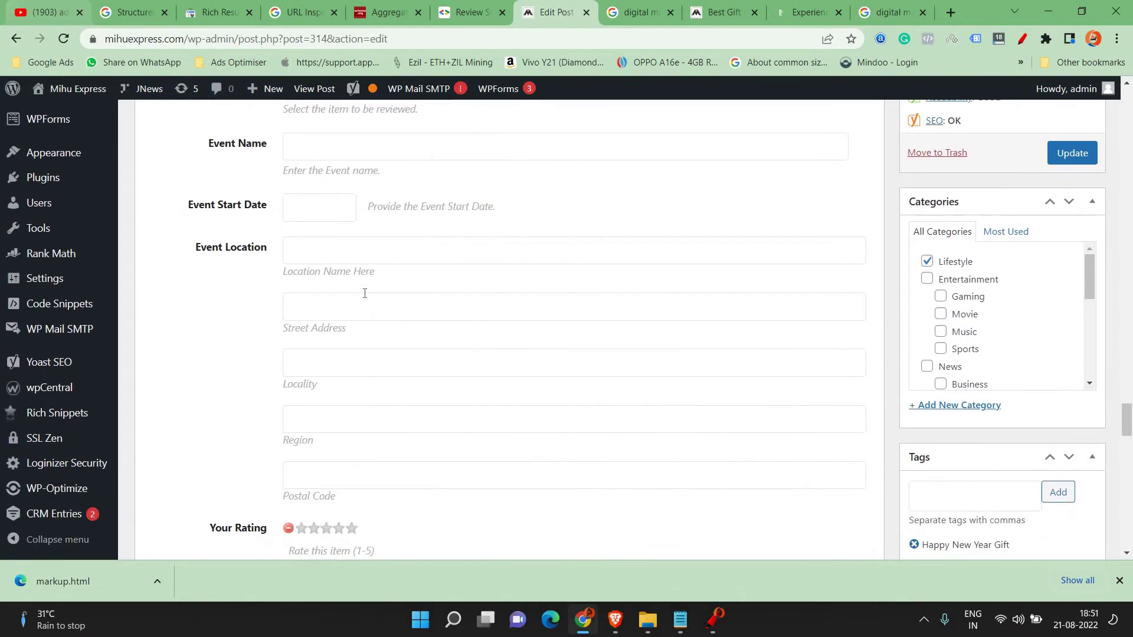
scroll(365, 294, "up", 3)
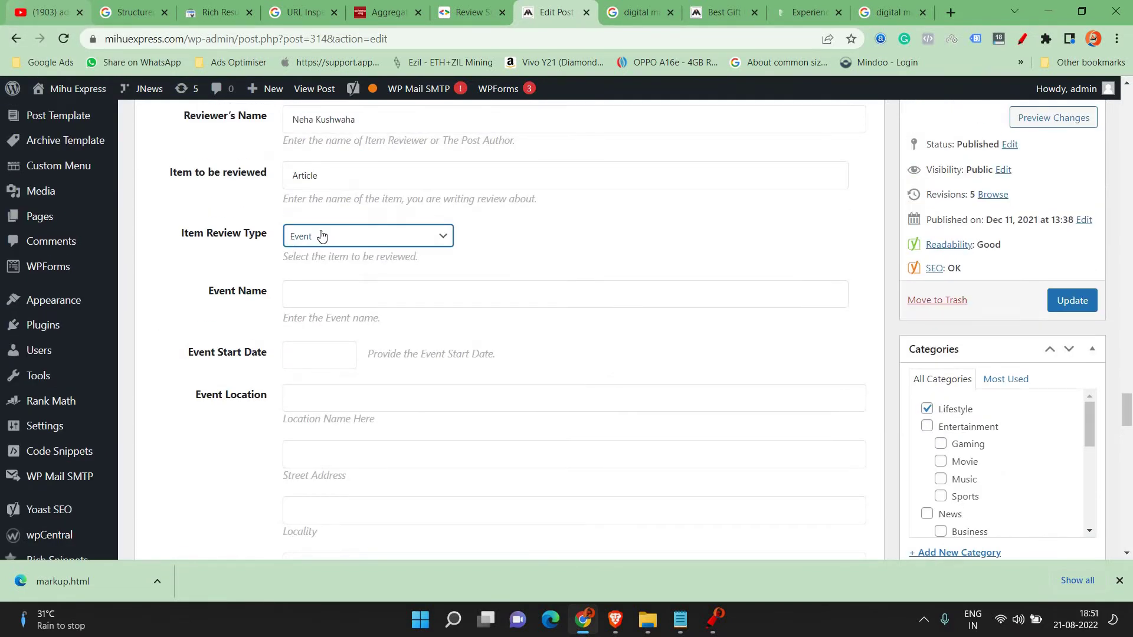
left_click(321, 236)
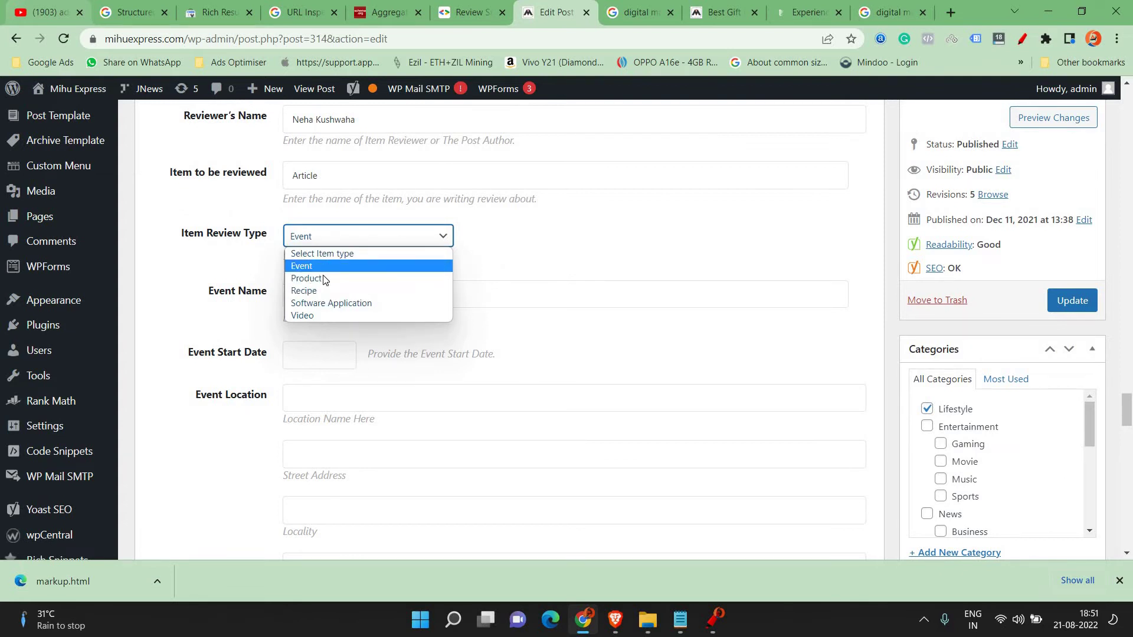
left_click(321, 303)
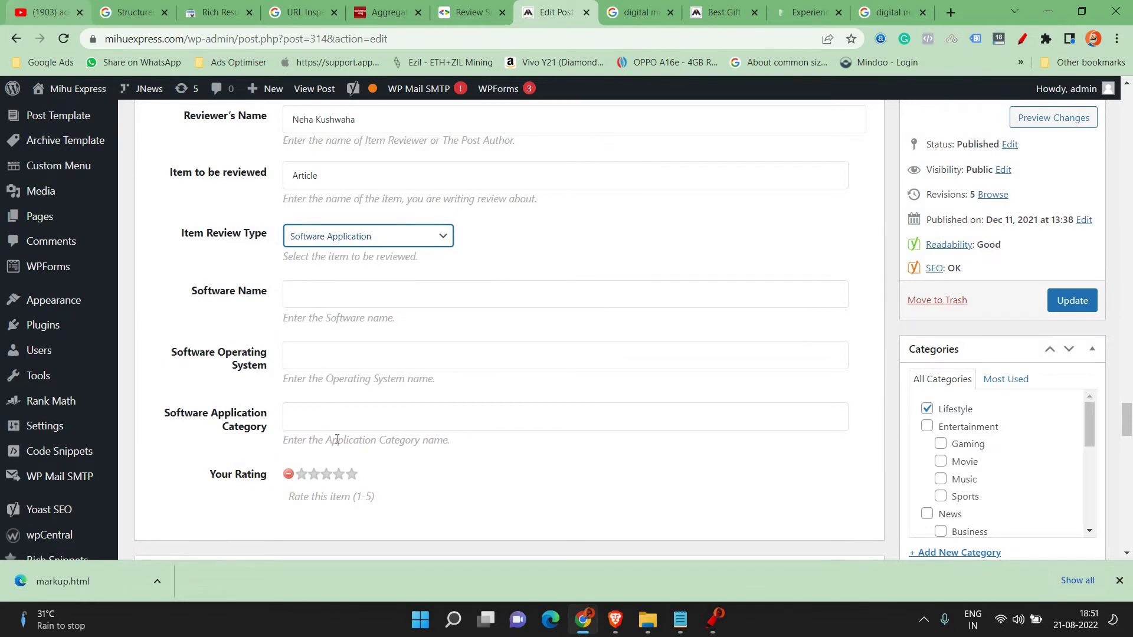
left_click(352, 475)
left_click(353, 475)
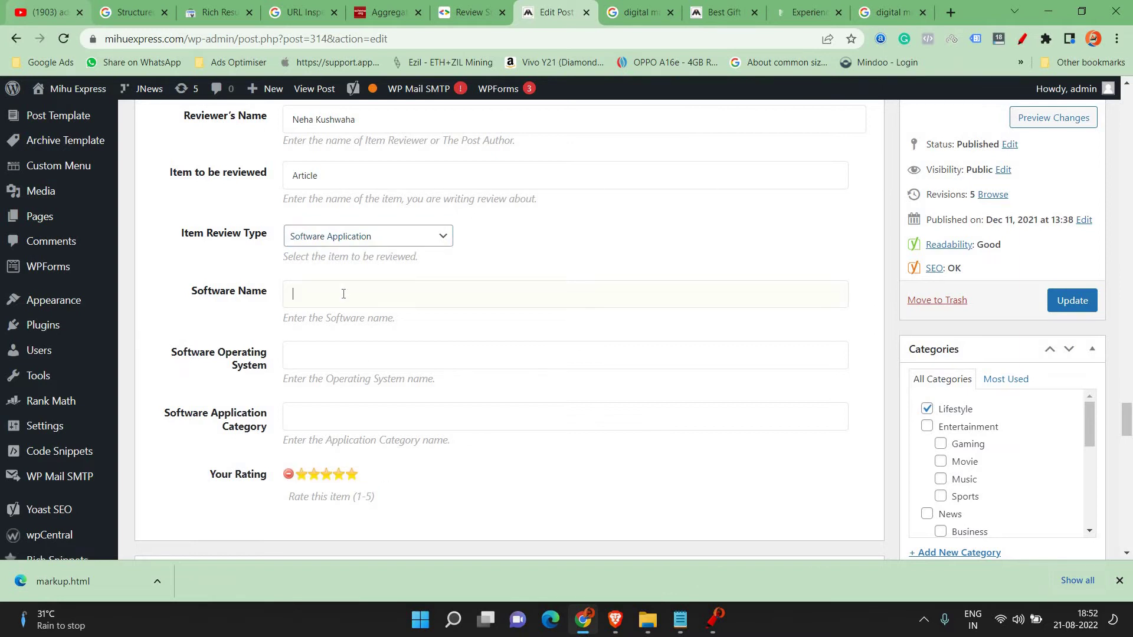
Select and copy the post title 'Best Gift Ideas for the New Year'
scroll(354, 301, "up", 15)
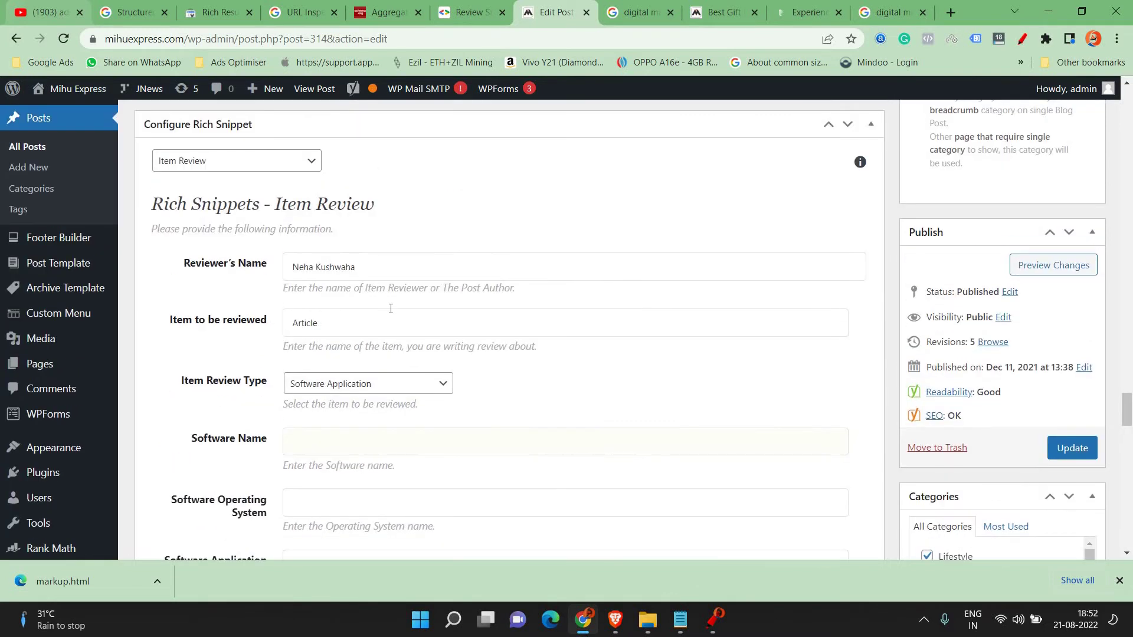
scroll(394, 302, "up", 20)
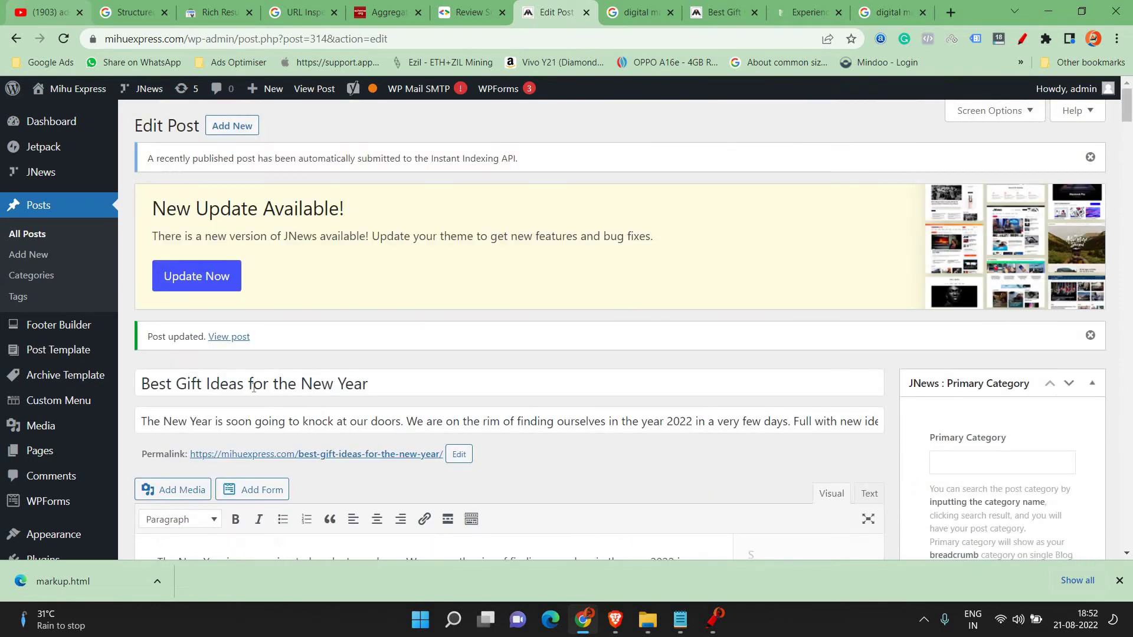
triple_click(254, 388)
key("ctrl+c")
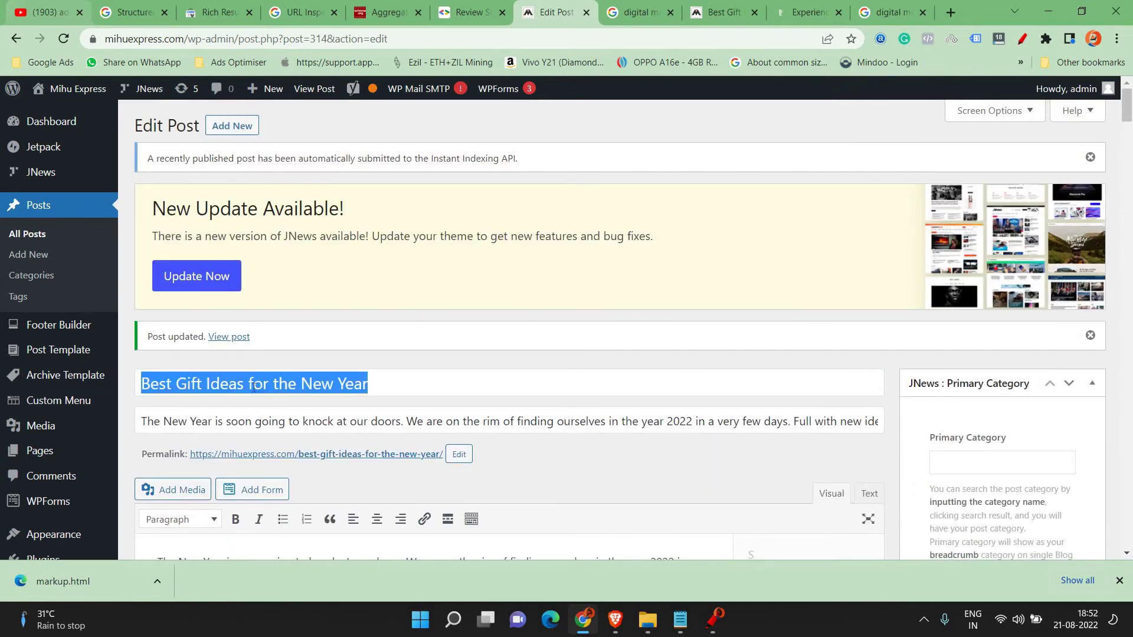
scroll(355, 395, "down", 20)
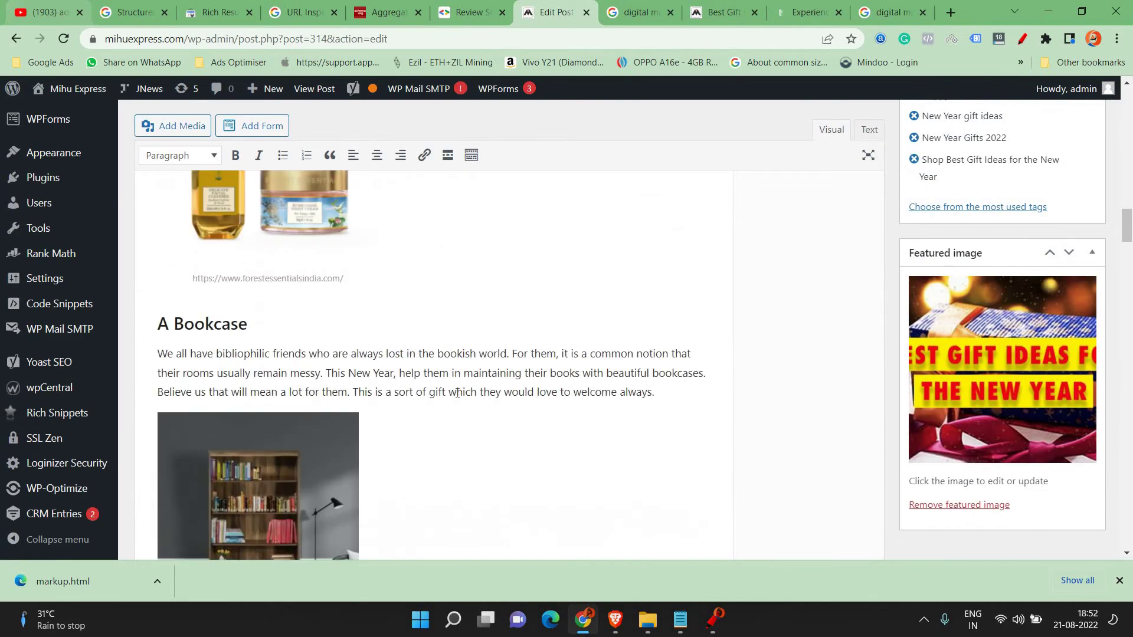
scroll(468, 393, "down", 20)
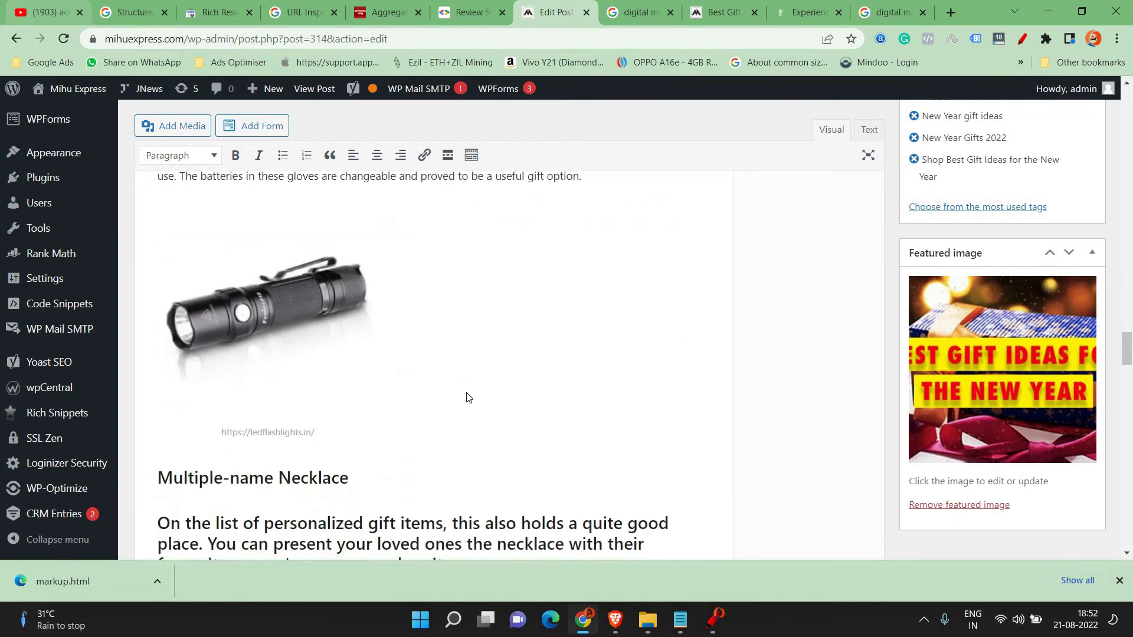
scroll(466, 392, "down", 8)
scroll(354, 374, "up", 4)
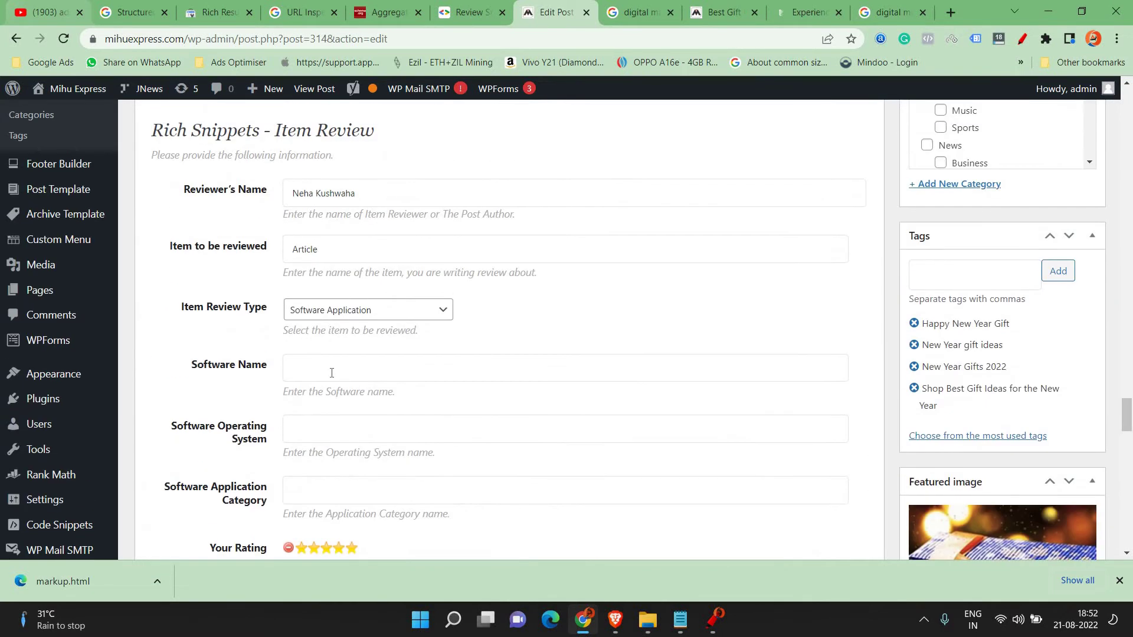
Paste the title into the Software Name, Operating System and Application Category fields
key("ctrl+v")
left_click(323, 420)
key("ctrl+v")
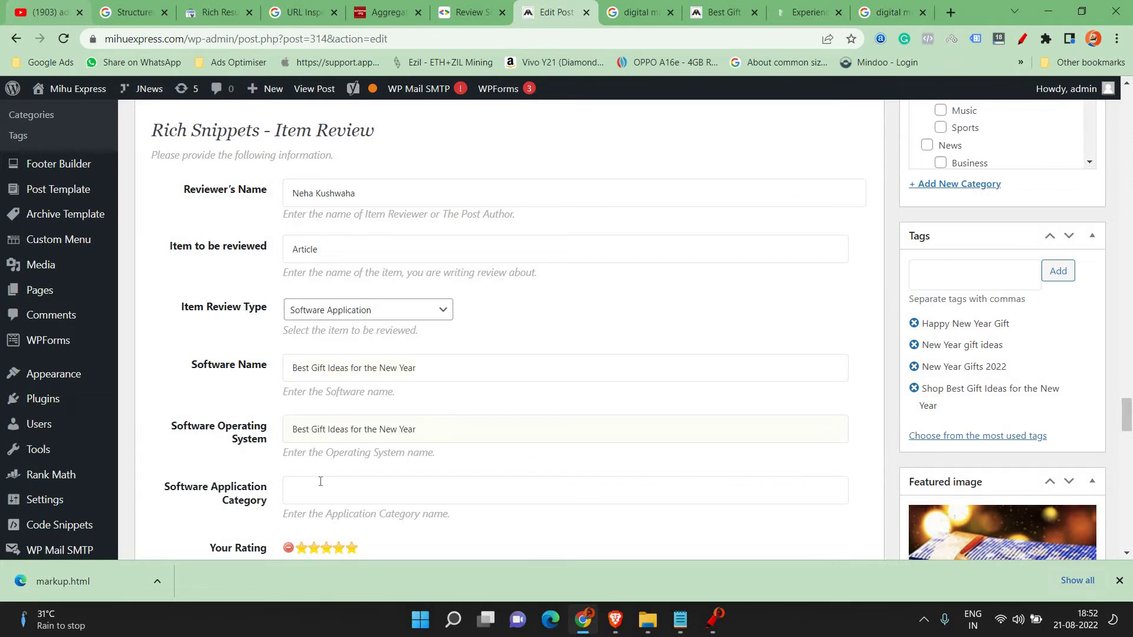
left_click(320, 481)
key("ctrl+v")
scroll(351, 413, "down", 4)
scroll(359, 407, "up", 3)
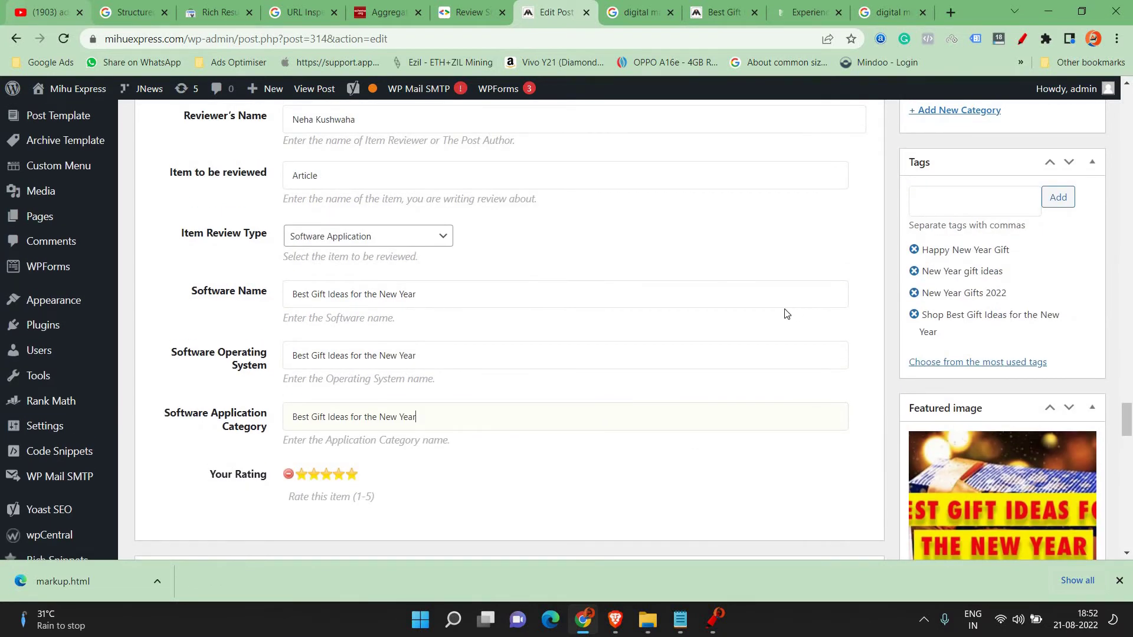
scroll(788, 314, "up", 4)
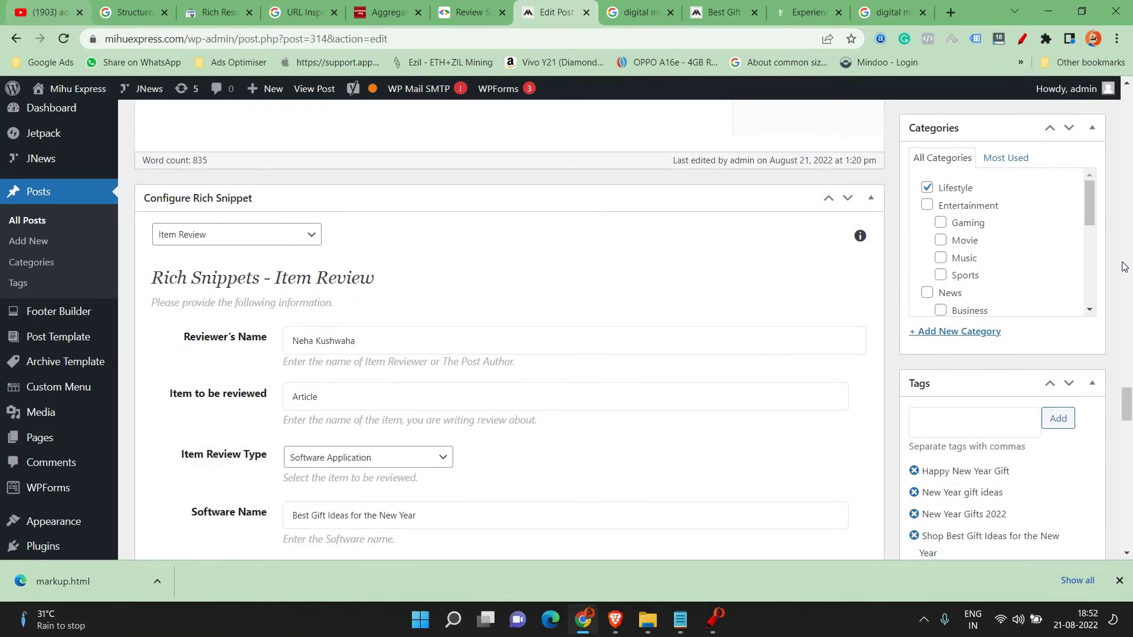
scroll(1115, 264, "up", 3)
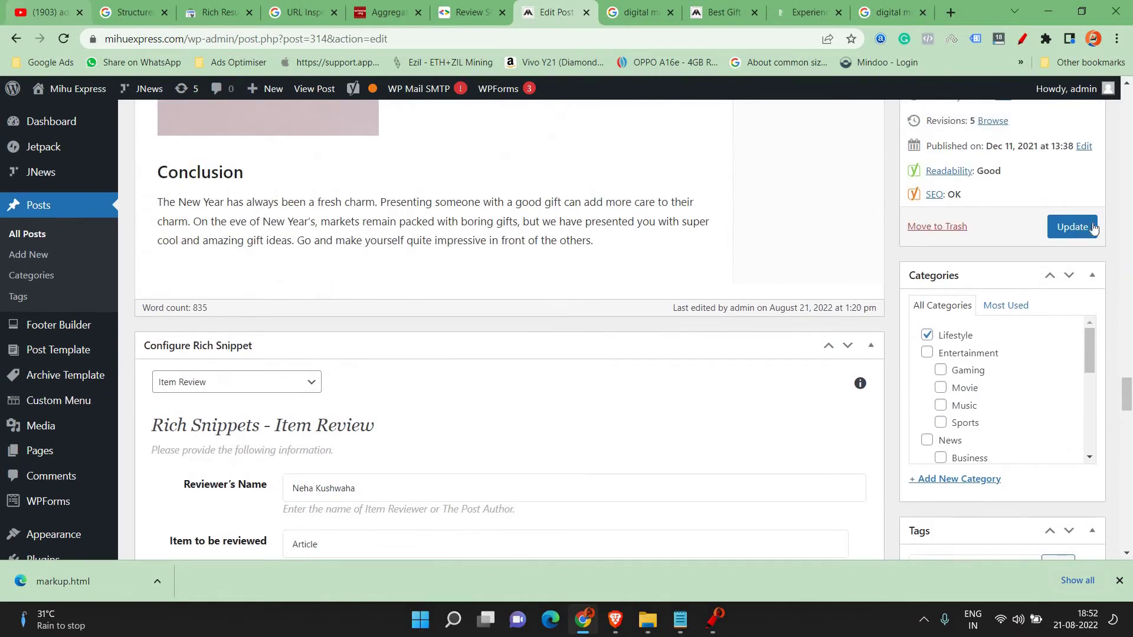
Update the post to save the Item Review snippet, then dismiss the instant indexing notice
left_click(1072, 226)
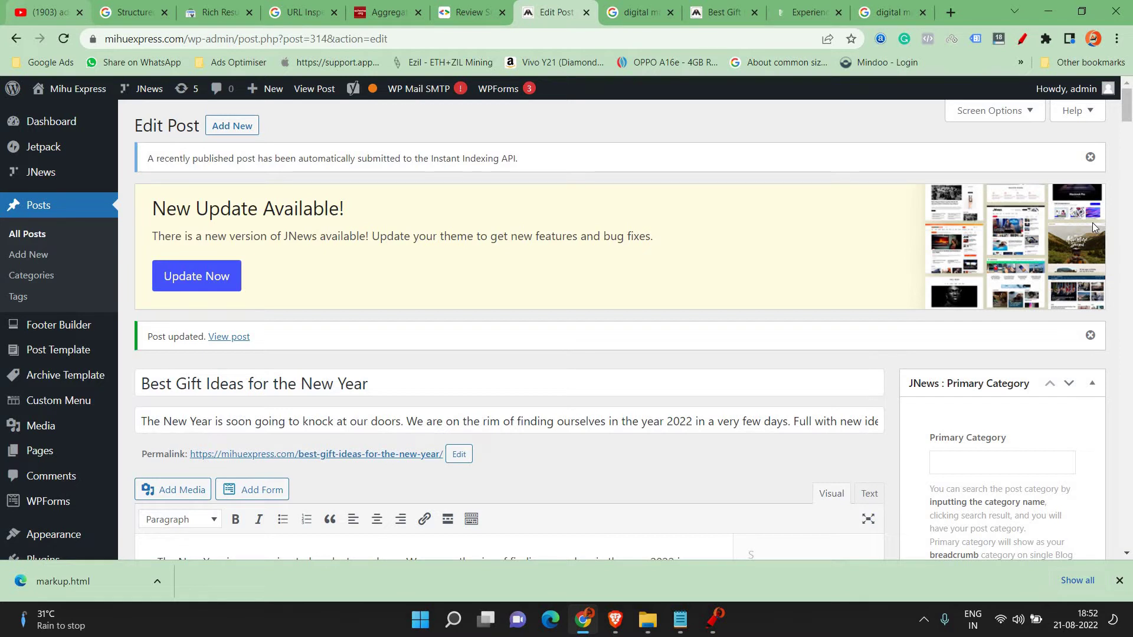
left_click(1090, 157)
Check the Rich Results Test result, then go back to the Markup Helper's Enter Page form
left_click(133, 16)
left_click(199, 16)
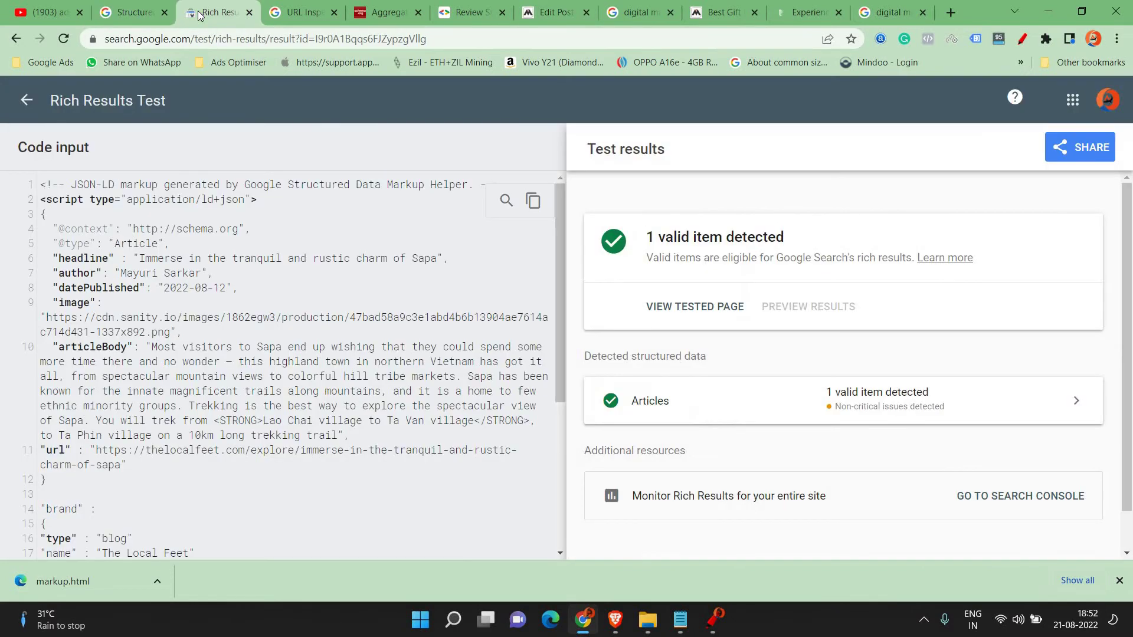
left_click(115, 18)
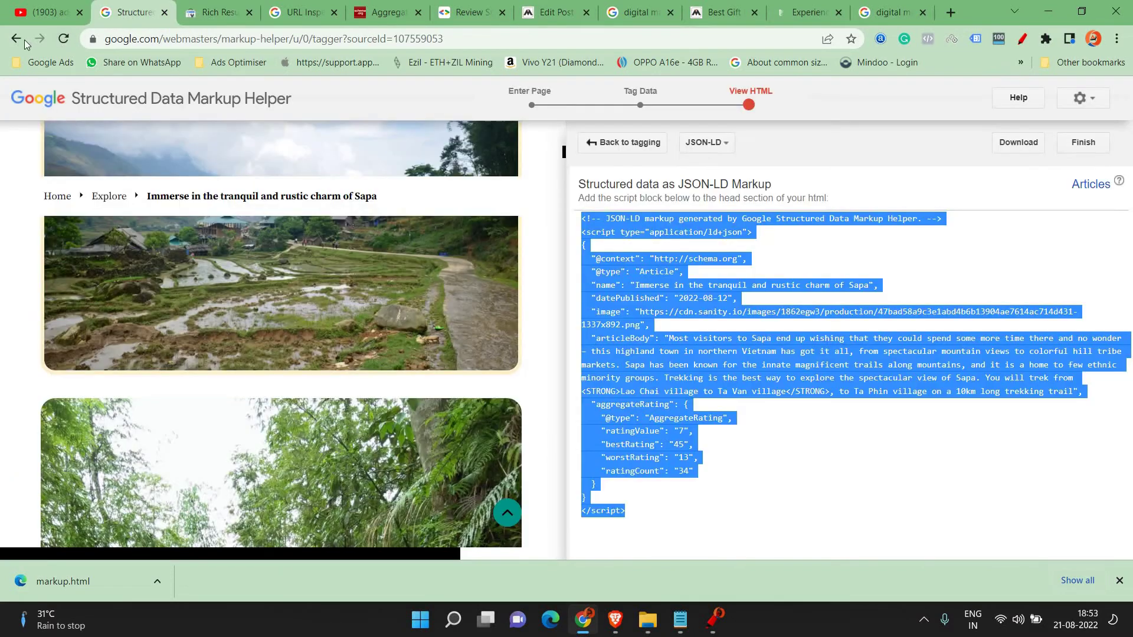
left_click(13, 39)
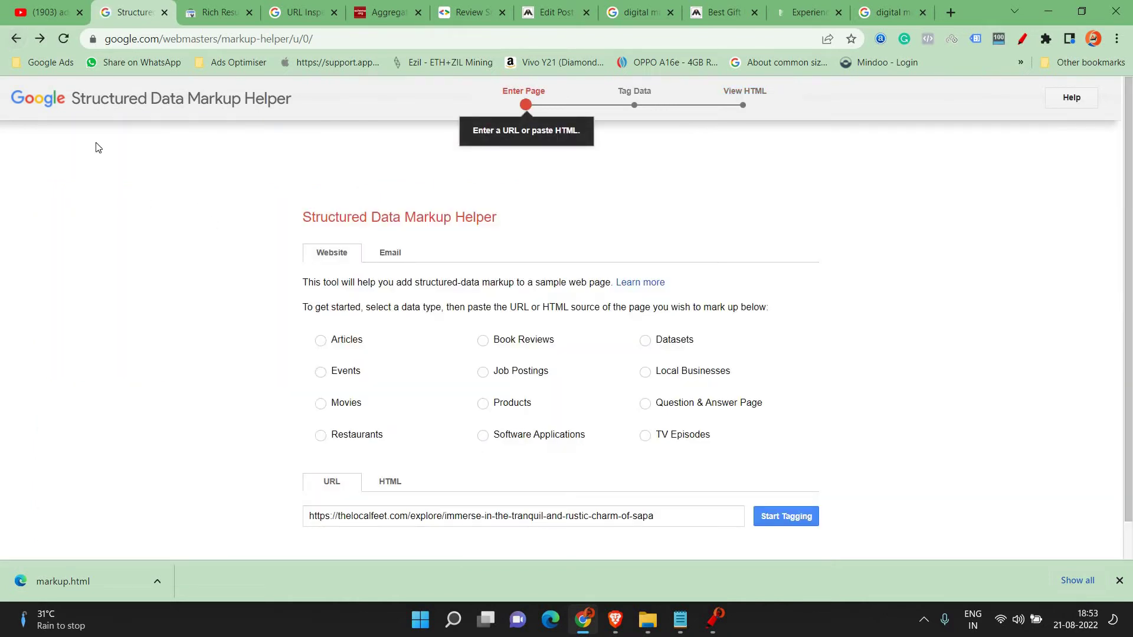
left_click(182, 43)
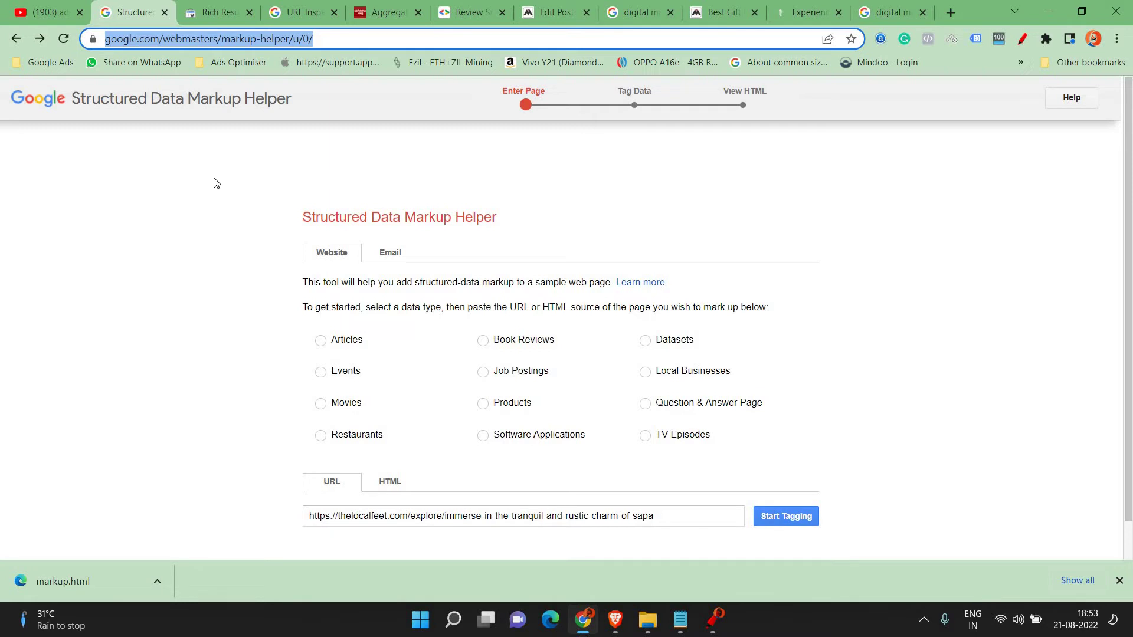
Open the Sapa trekking article from thelocalfeet.com Blog Articles cards and select its URL
left_click(808, 12)
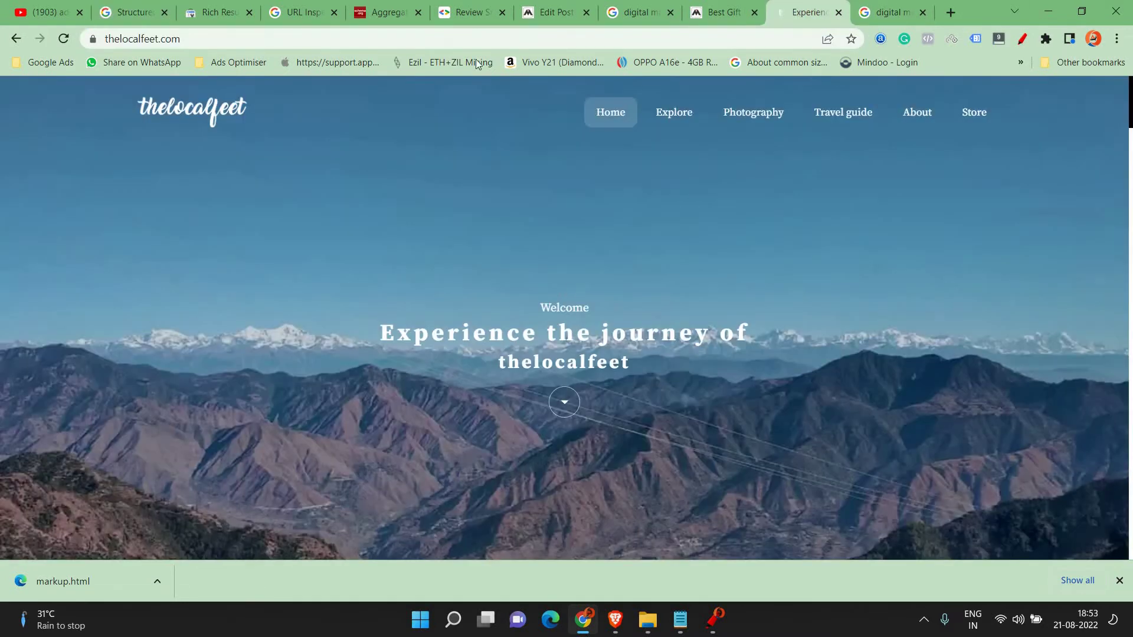
scroll(561, 289, "down", 12)
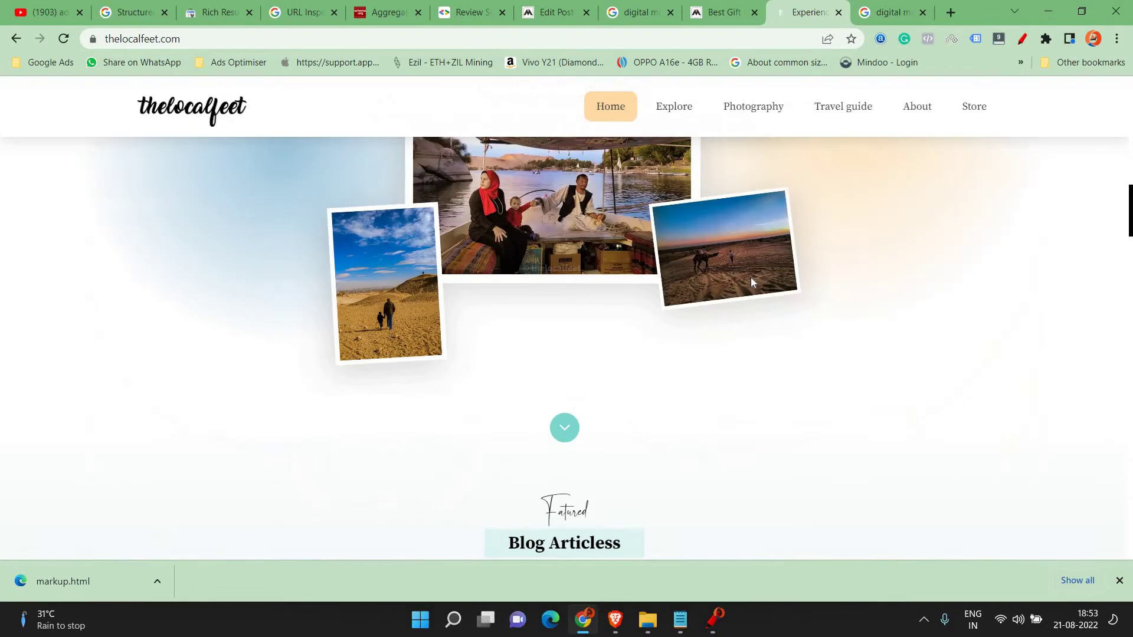
scroll(751, 281, "down", 6)
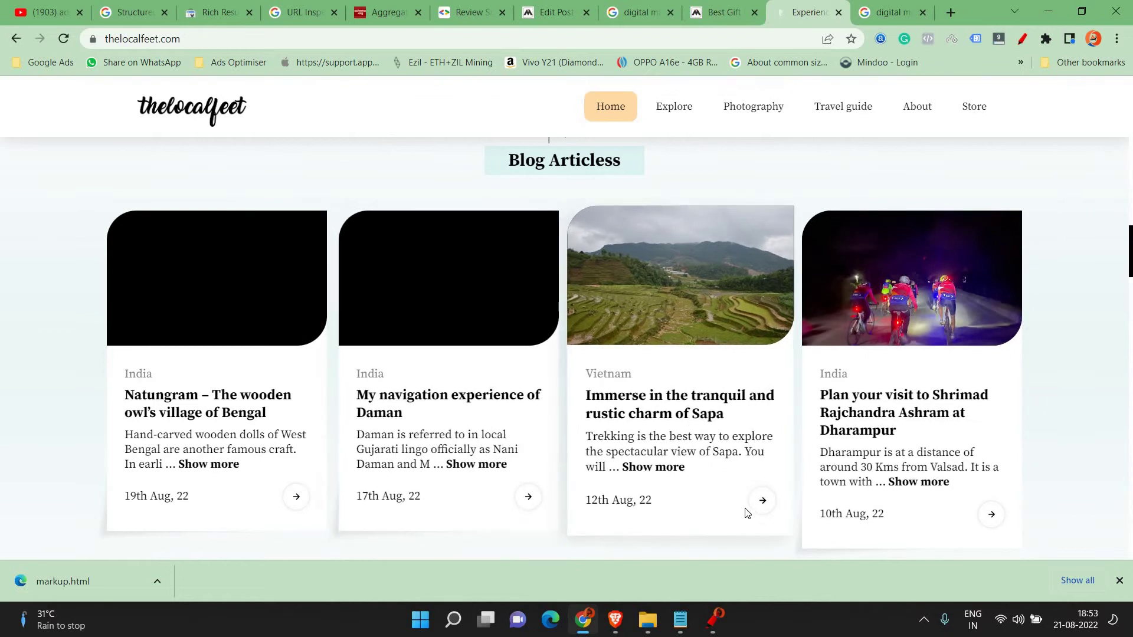
left_click(762, 501)
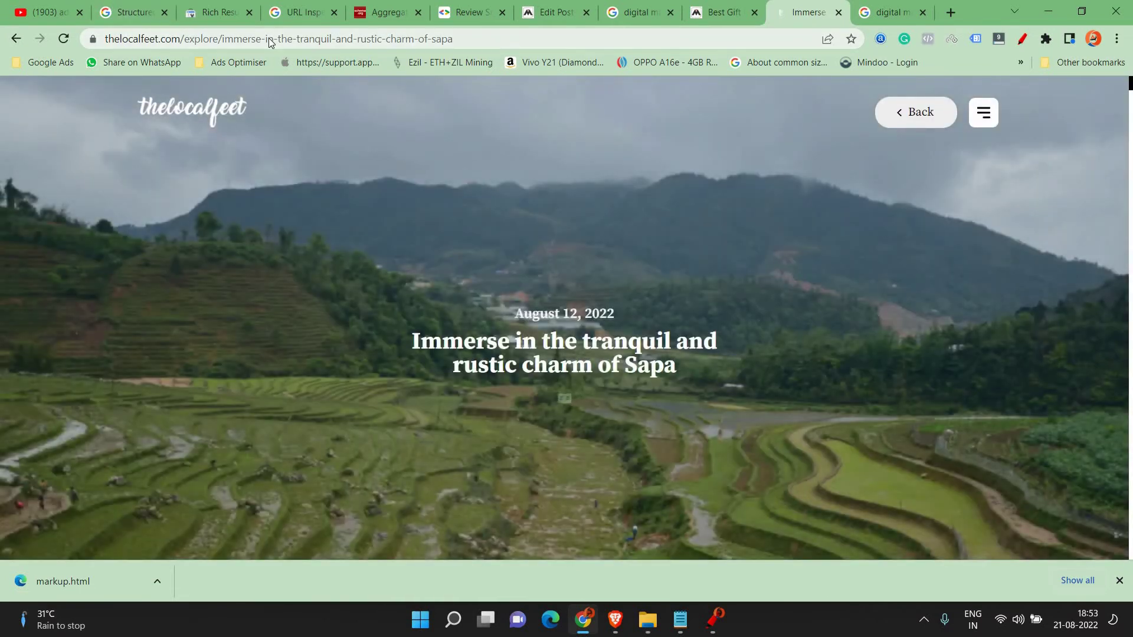
left_click(268, 38)
key("ctrl+c")
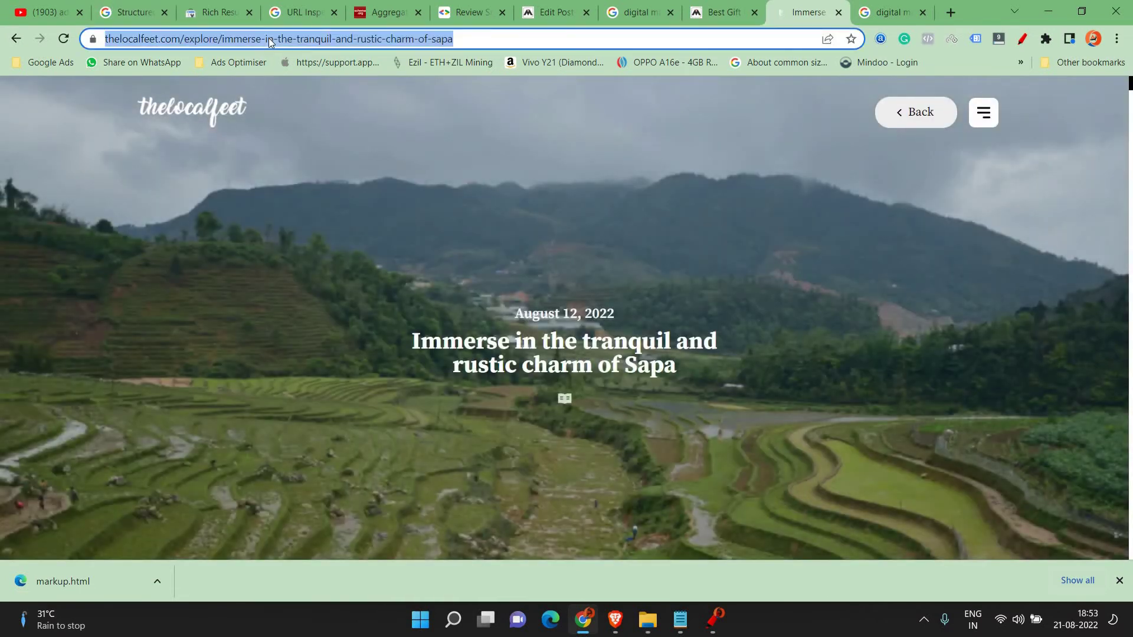
left_click(123, 16)
scroll(396, 384, "down", 1)
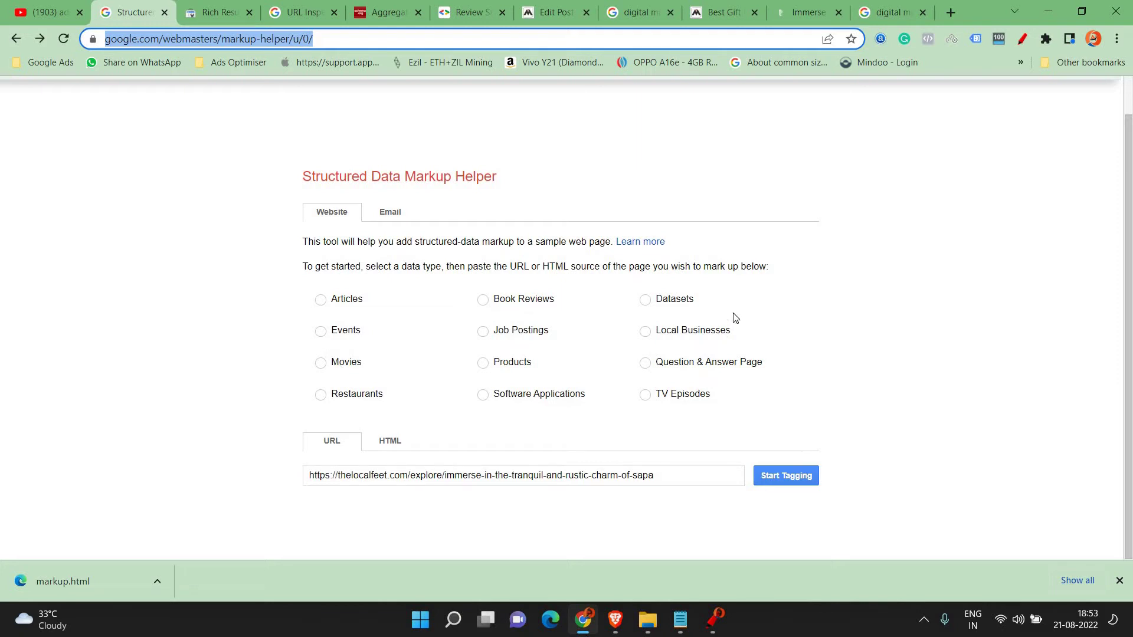
Choose Articles, paste the Sapa article URL over the old one, and start tagging
left_click(320, 300)
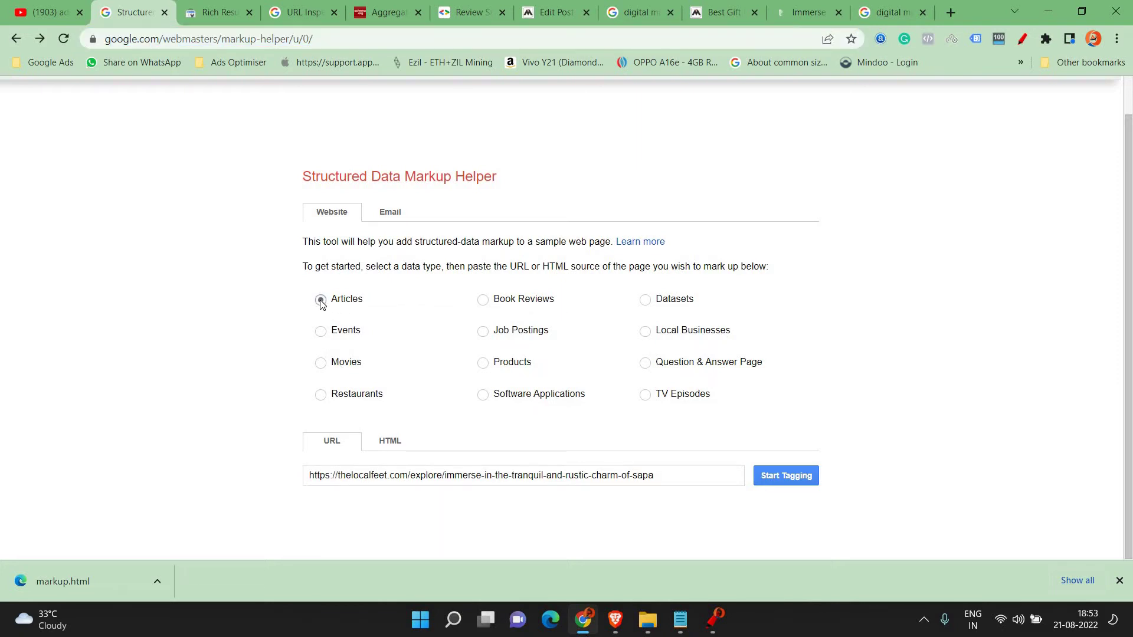
left_click(406, 475)
key("ctrl+a")
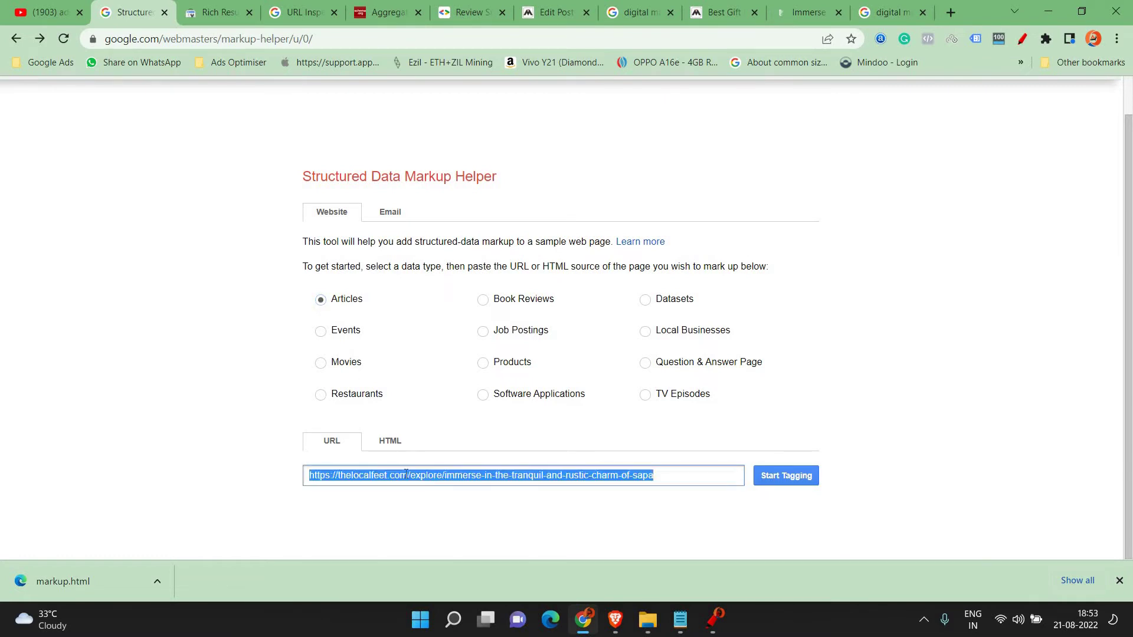
key("ctrl+v")
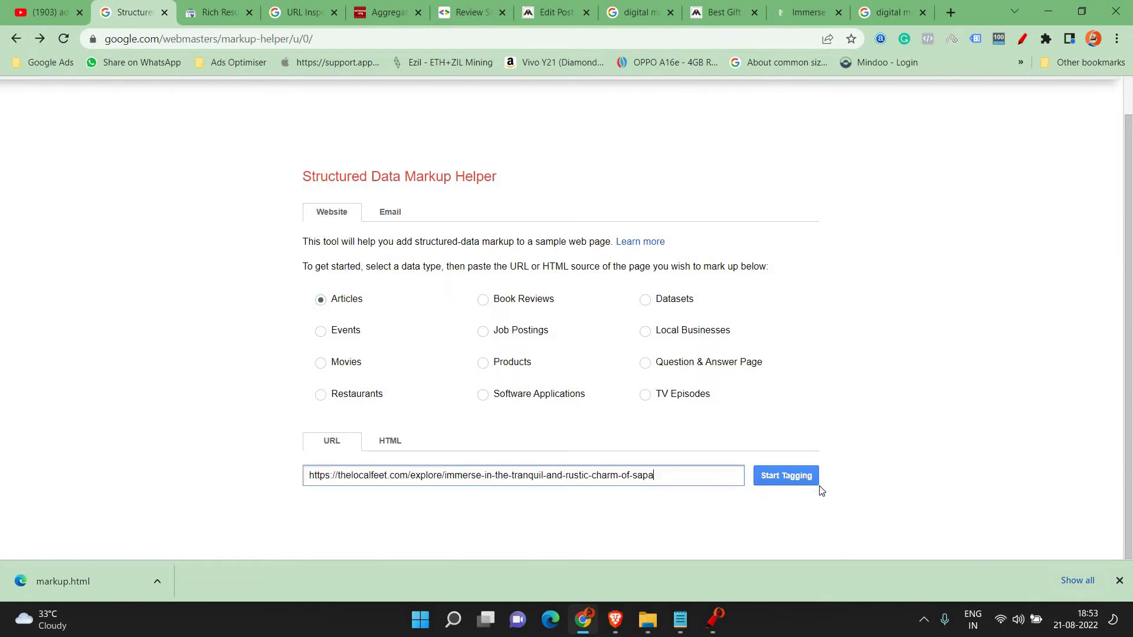
left_click(786, 476)
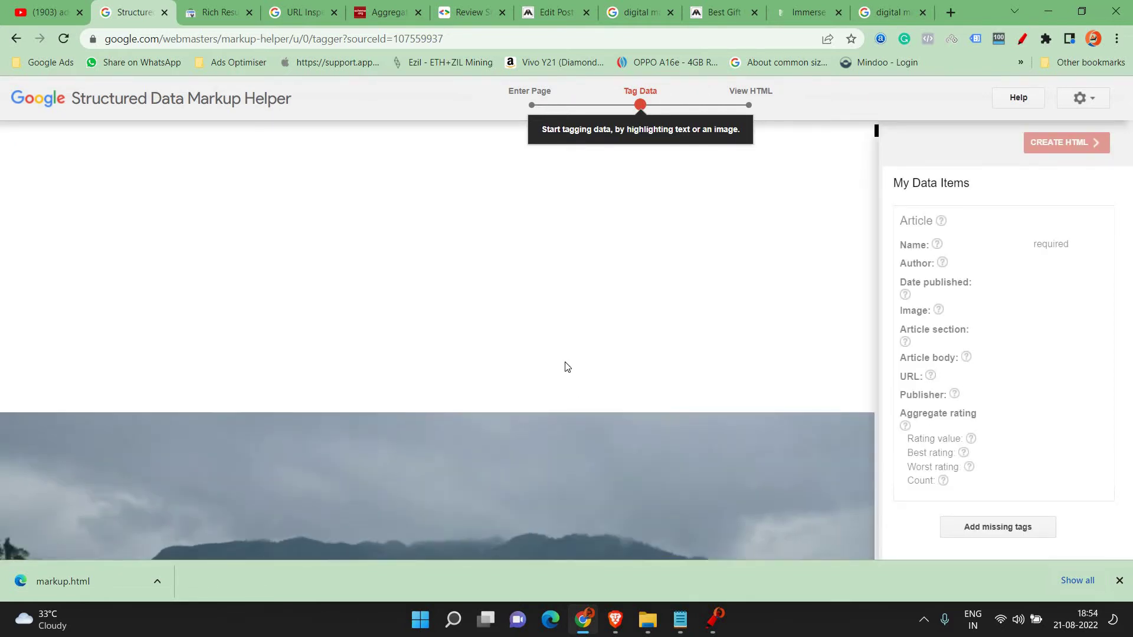
scroll(565, 362, "down", 2)
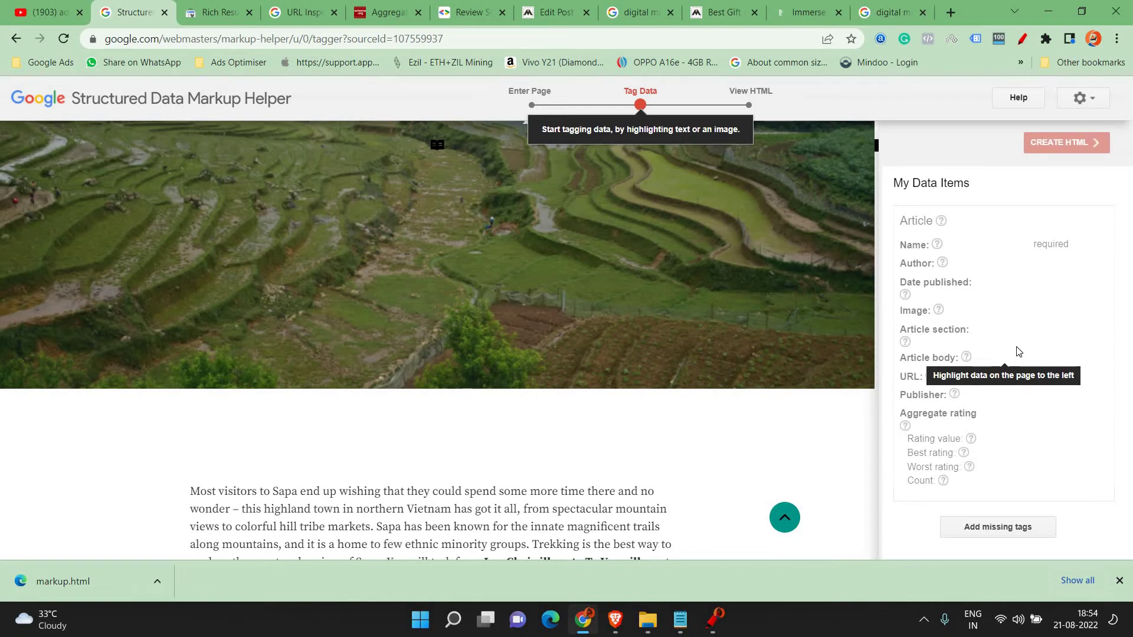
scroll(657, 328, "down", 3)
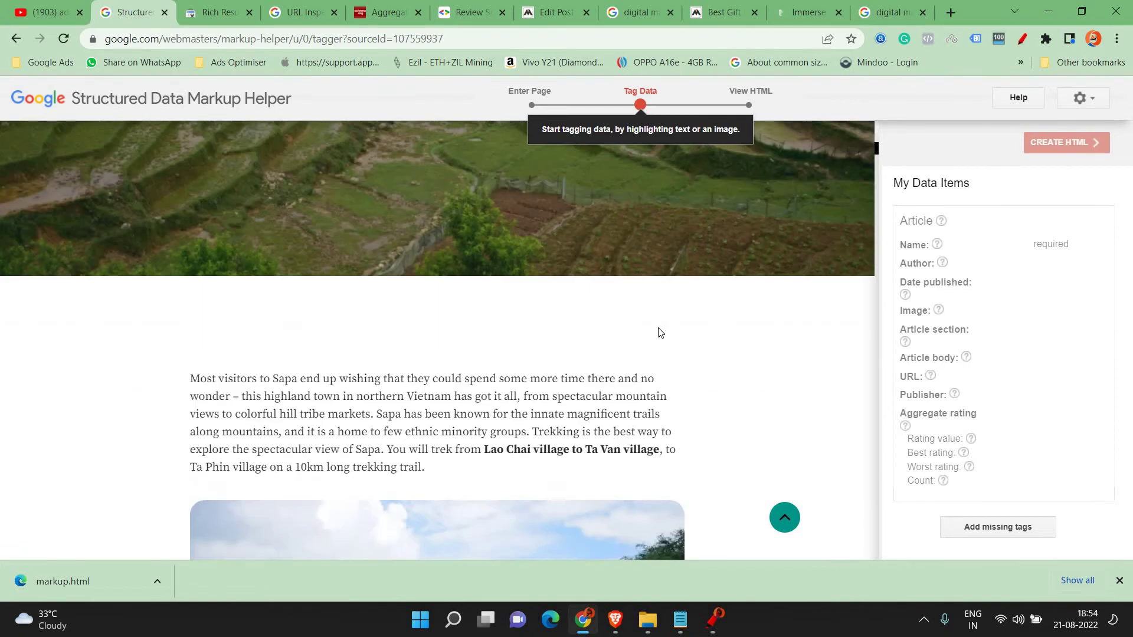
scroll(854, 324, "up", 10)
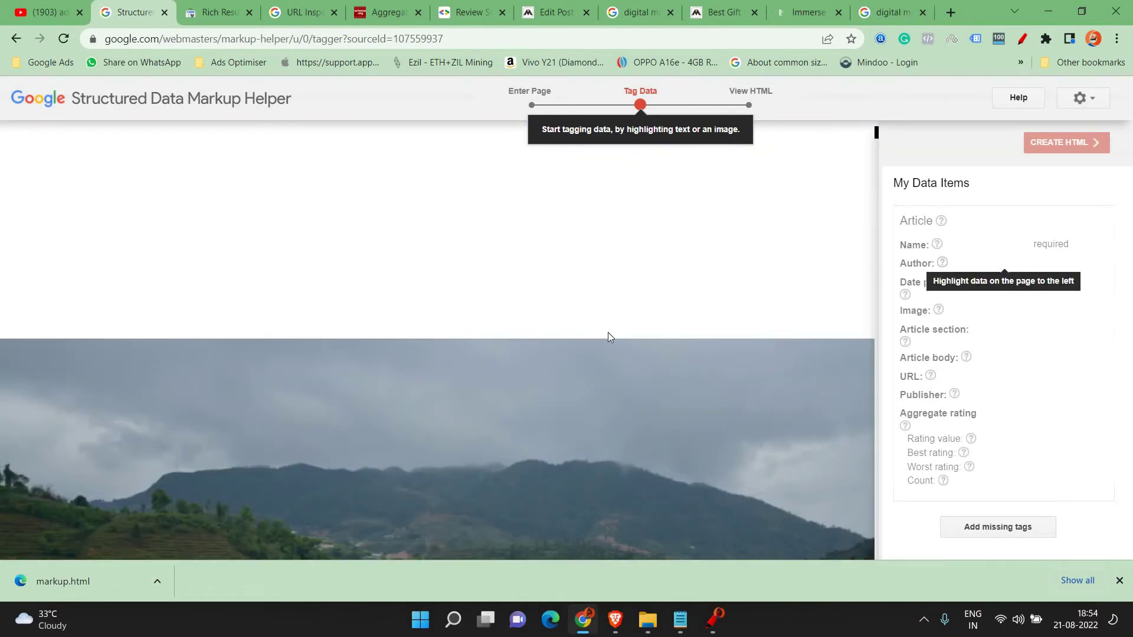
scroll(592, 357, "up", 2)
scroll(593, 362, "down", 4)
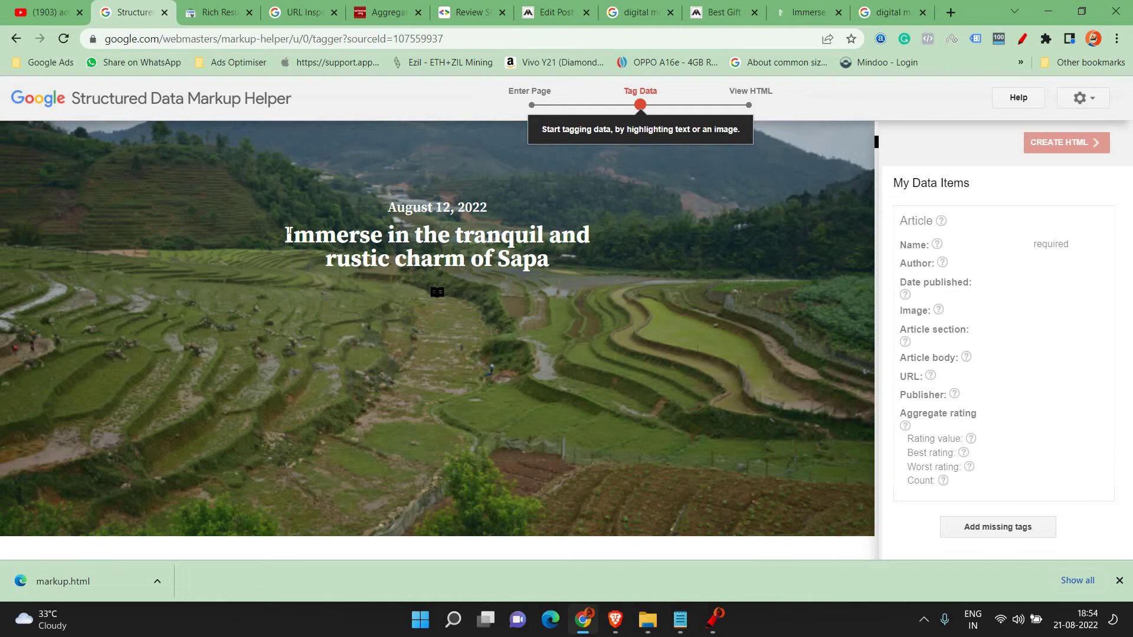
Tag the article title as Name and August 12, 2022 as Date published
left_click_drag(353, 237, 548, 264)
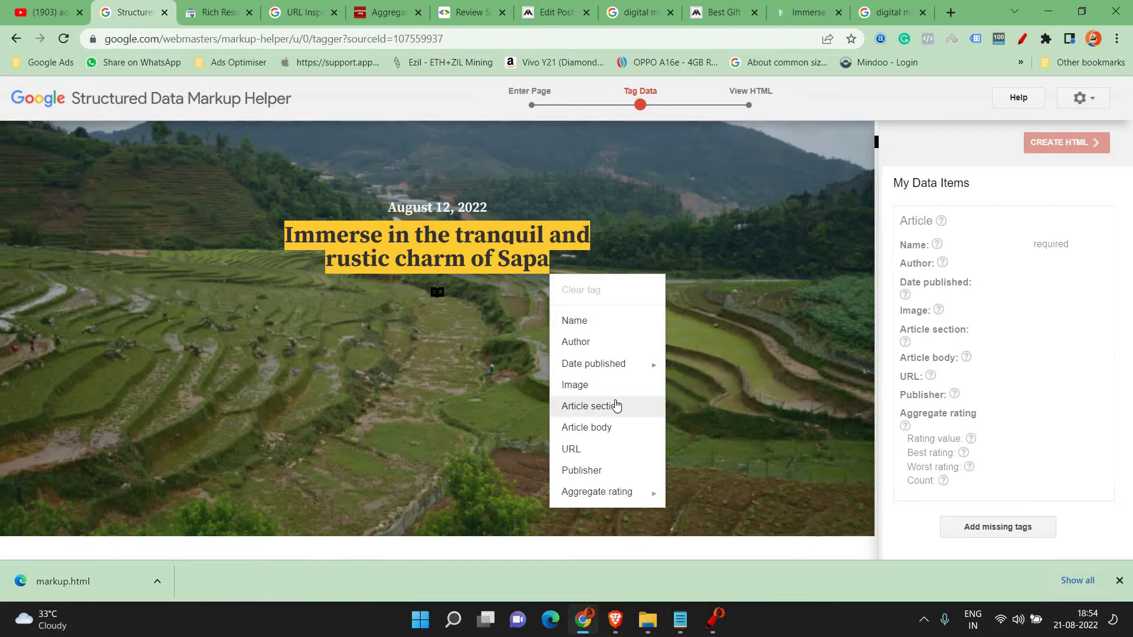
left_click(589, 331)
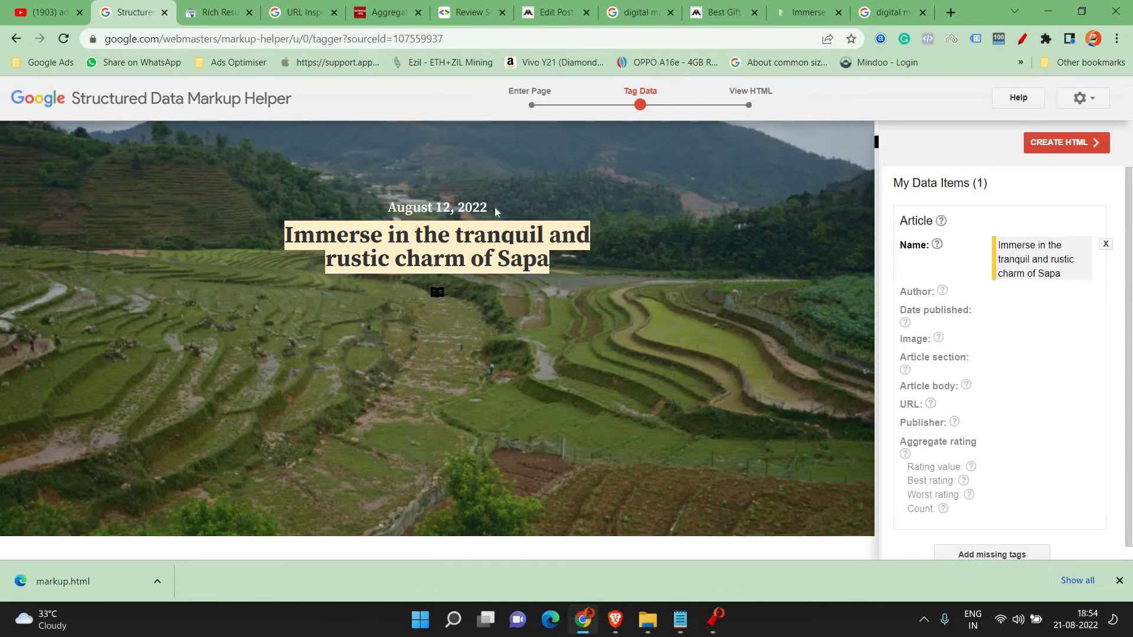
left_click_drag(494, 207, 388, 207)
mouse_move(561, 307)
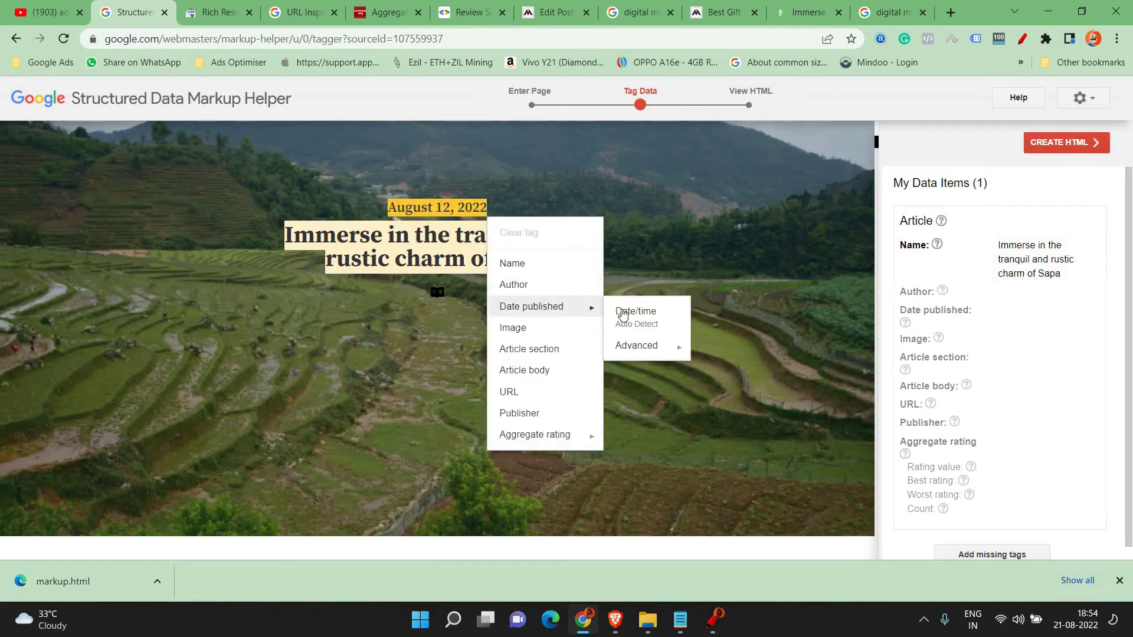
left_click(622, 313)
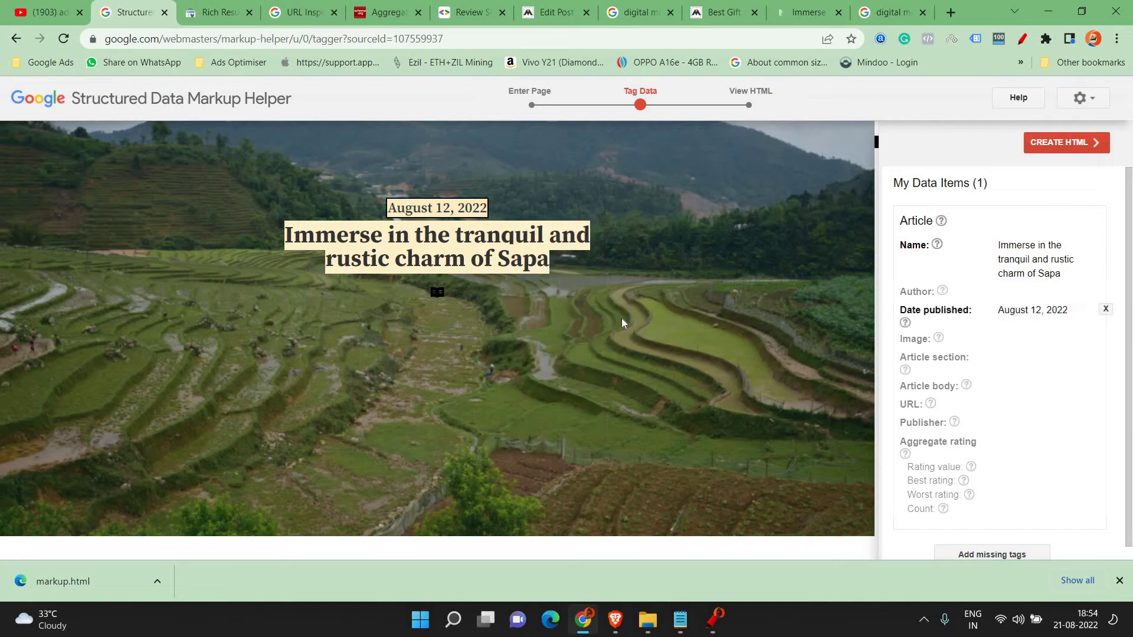
Tag the first paragraph as Article body and the village photo as Image
scroll(621, 323, "down", 6)
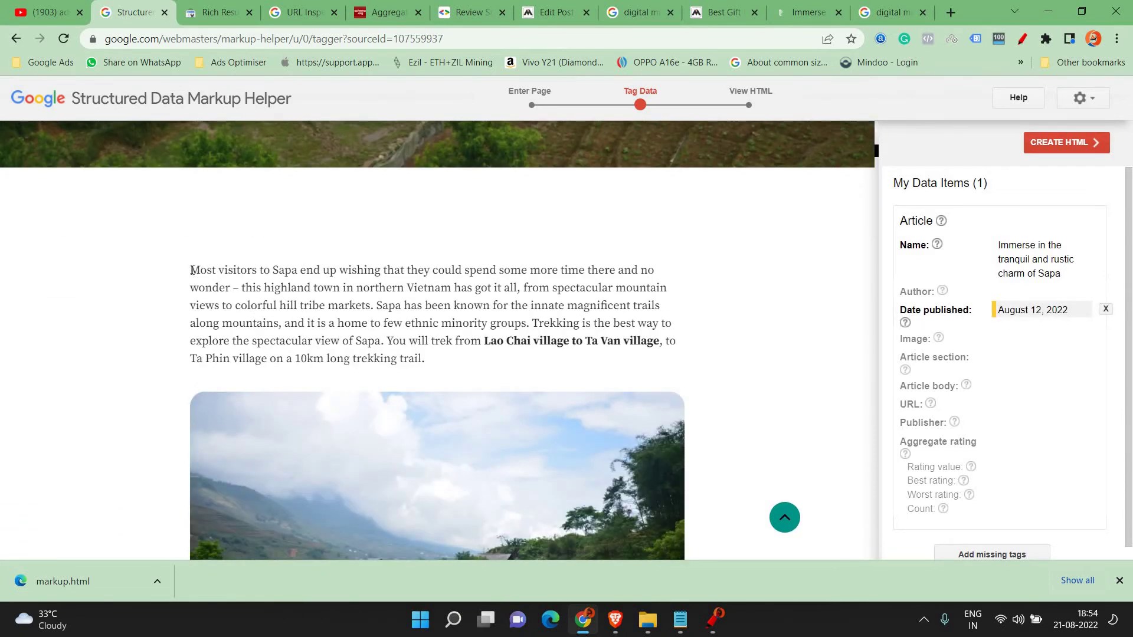
left_click_drag(191, 270, 426, 361)
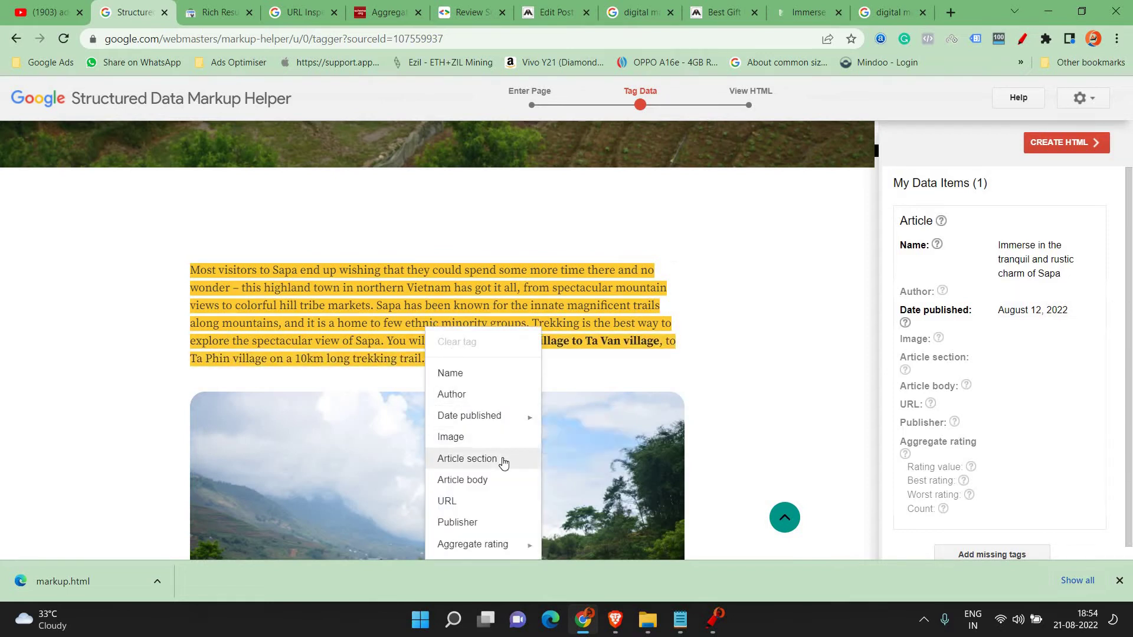
left_click(488, 479)
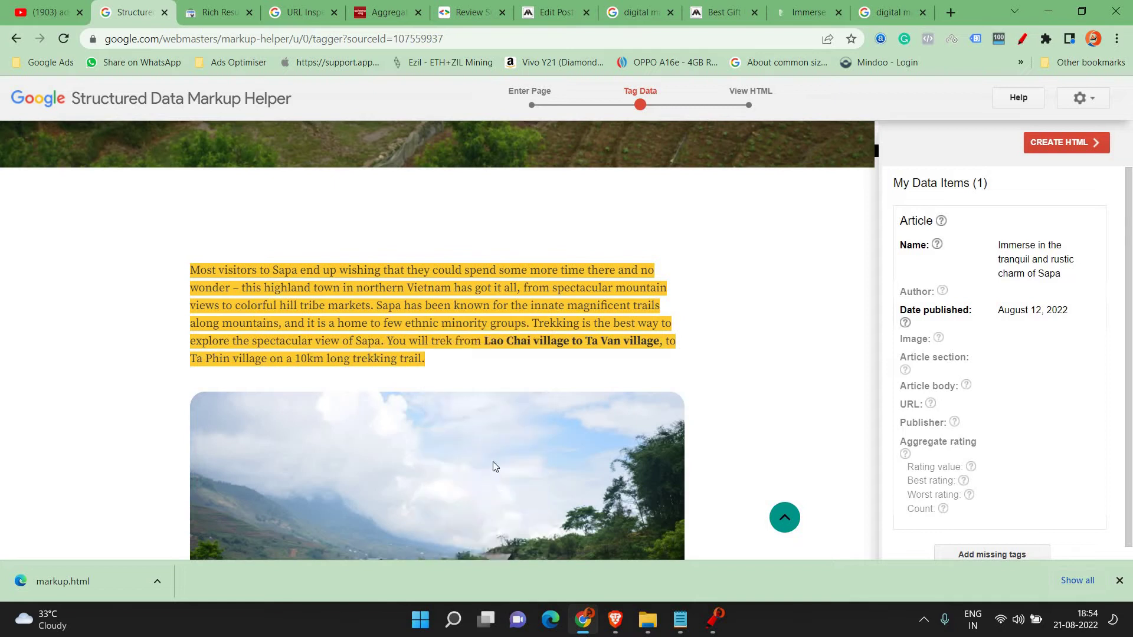
scroll(472, 354, "down", 3)
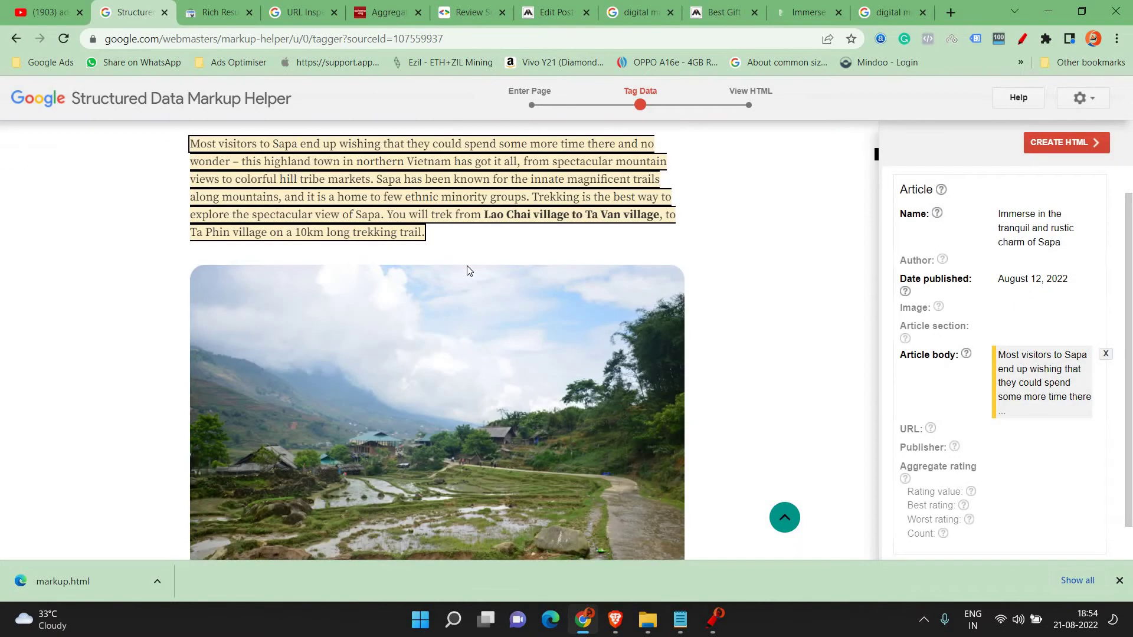
left_click(481, 295)
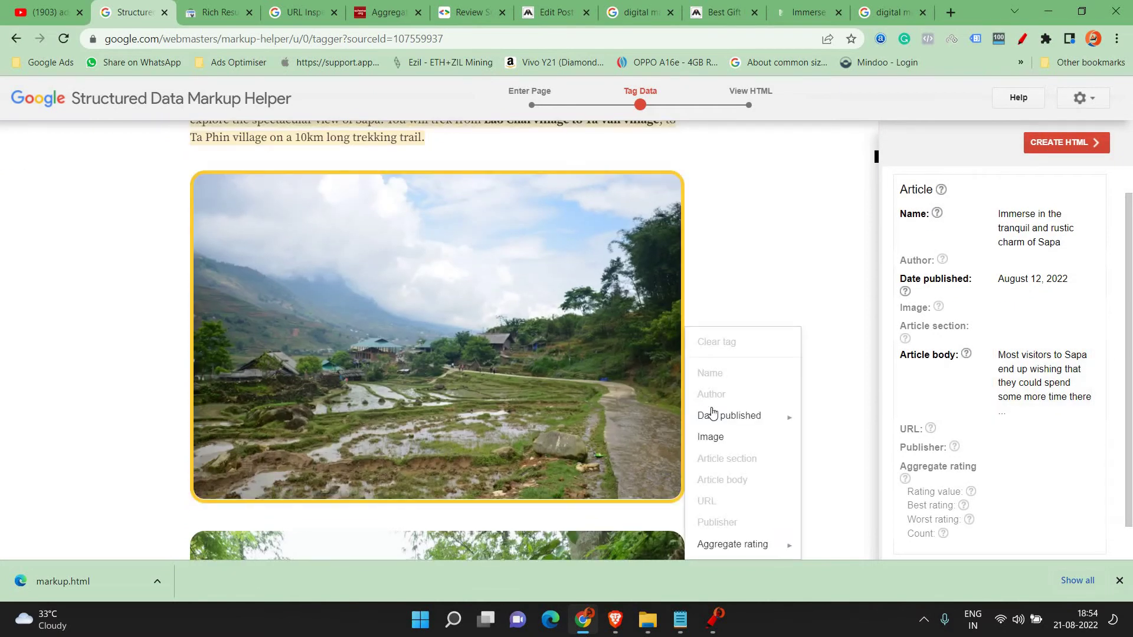
left_click(732, 444)
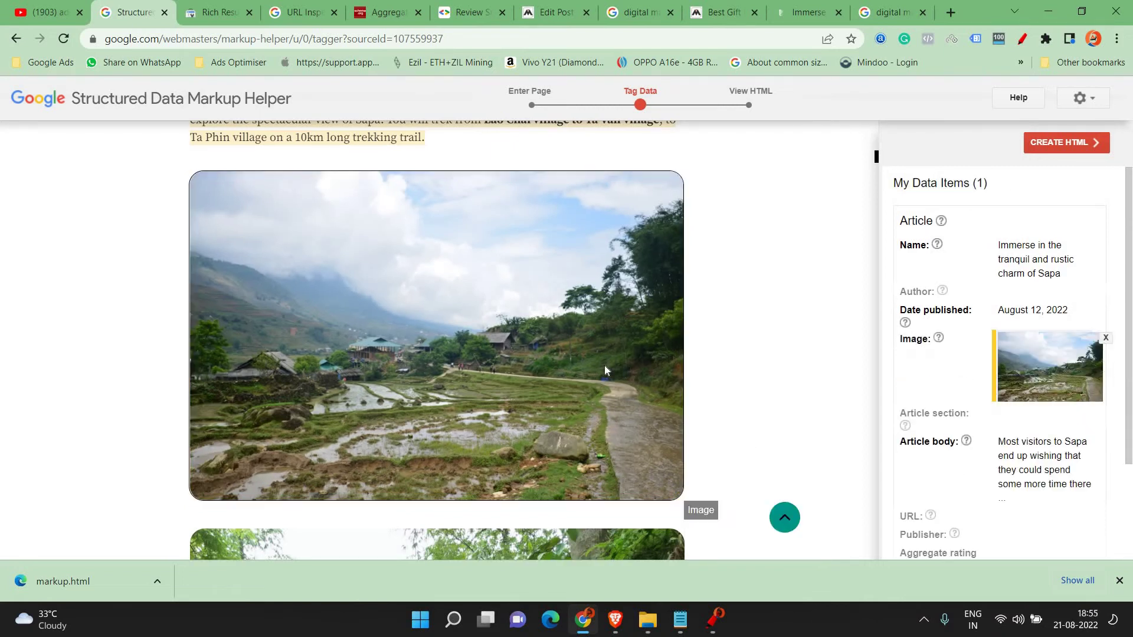
scroll(604, 367, "down", 5)
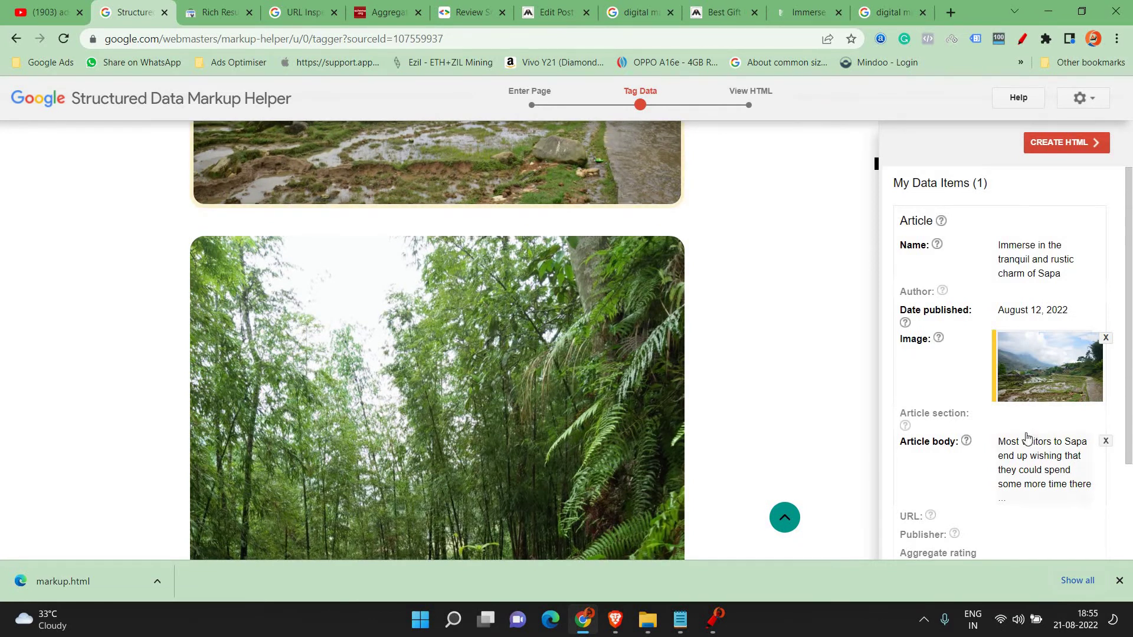
Verify the publish date's tag, then scroll down to the 12km trek paragraph
scroll(1026, 437, "down", 3)
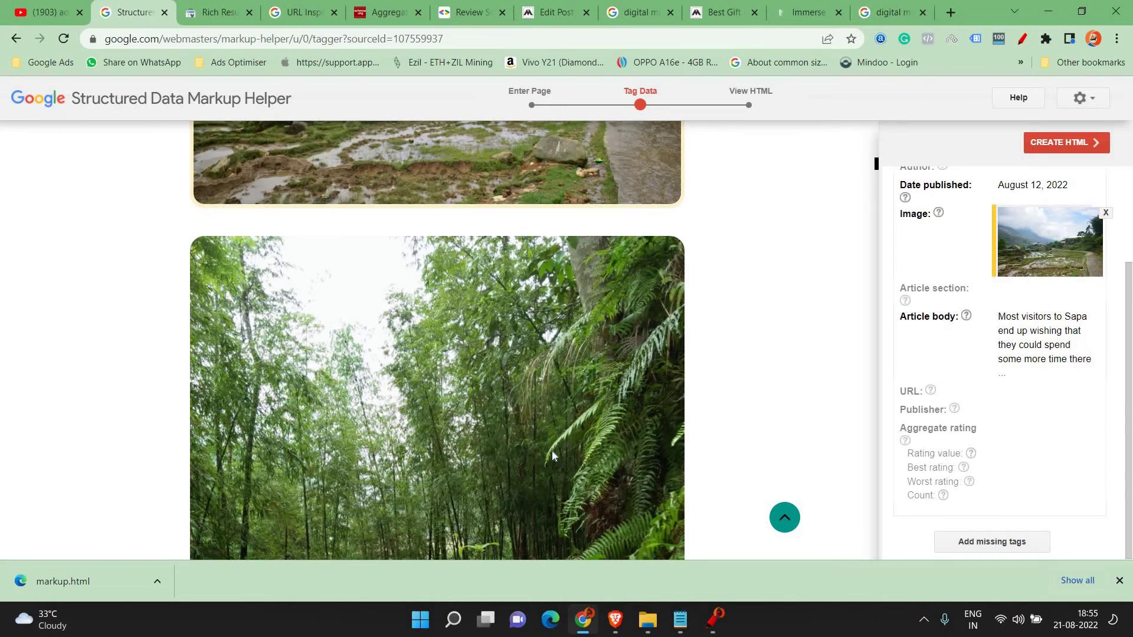
scroll(551, 450, "up", 7)
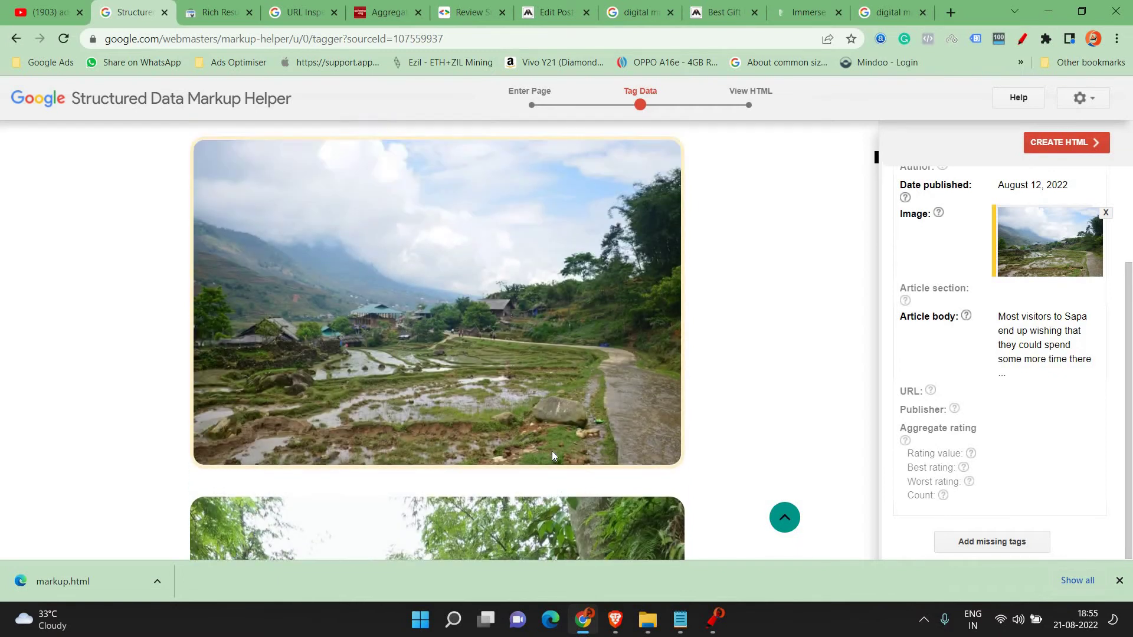
scroll(552, 450, "up", 6)
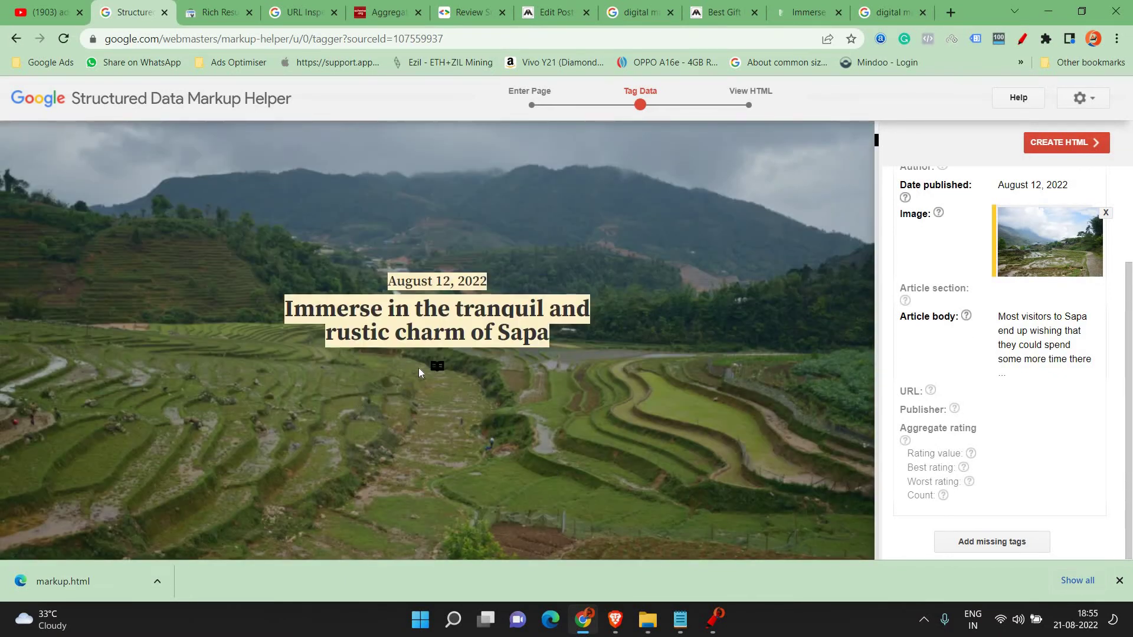
left_click(449, 281)
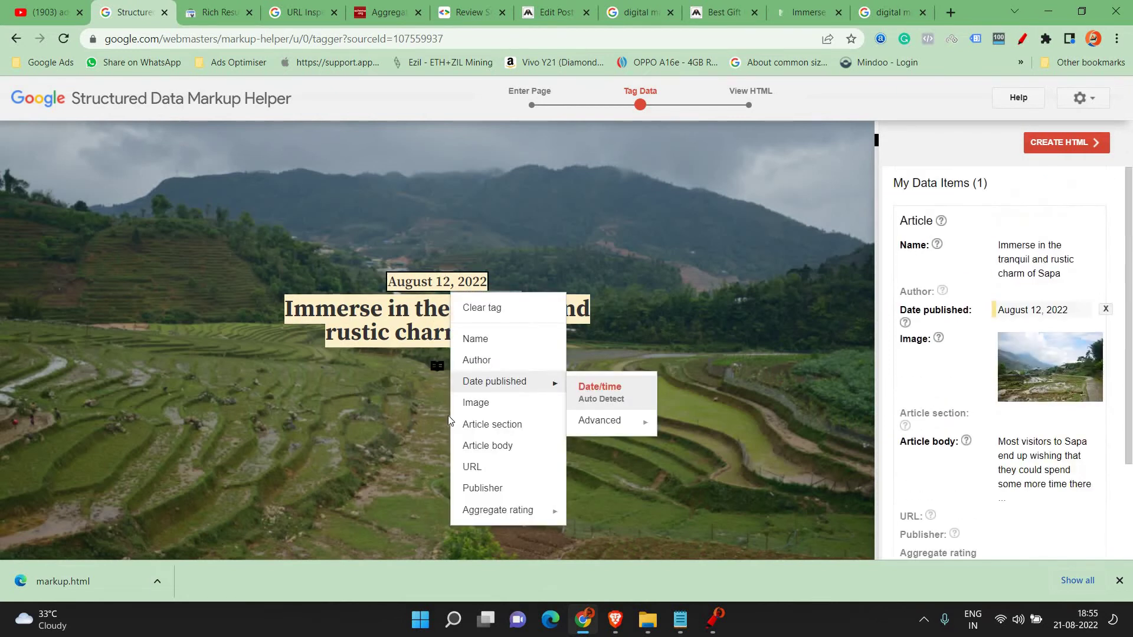
left_click(389, 440)
scroll(389, 441, "down", 10)
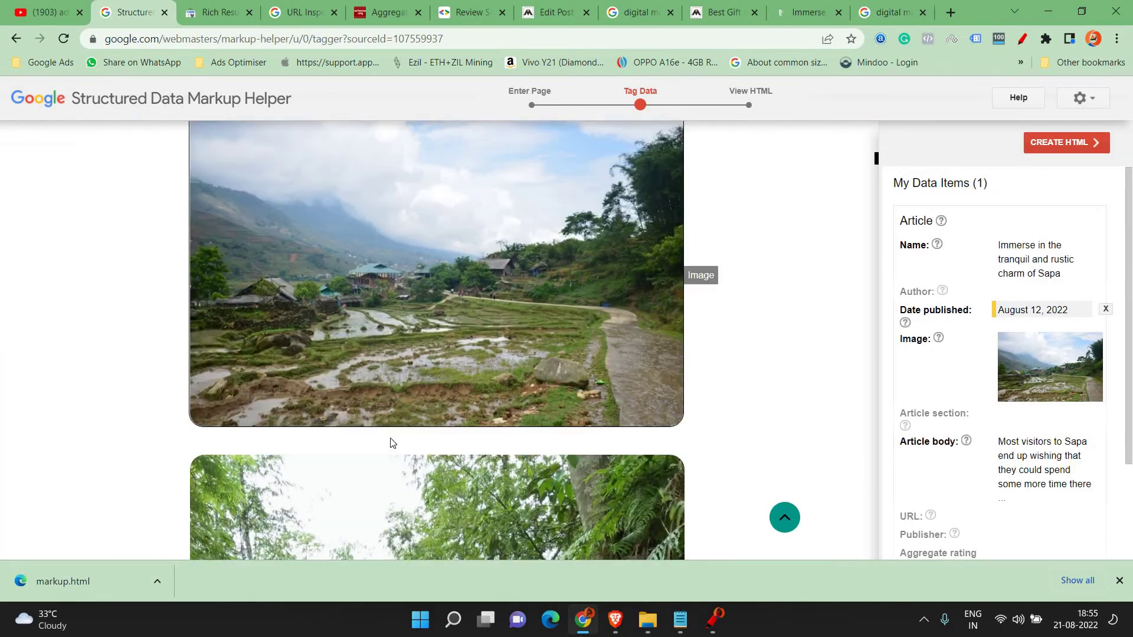
scroll(391, 437, "down", 14)
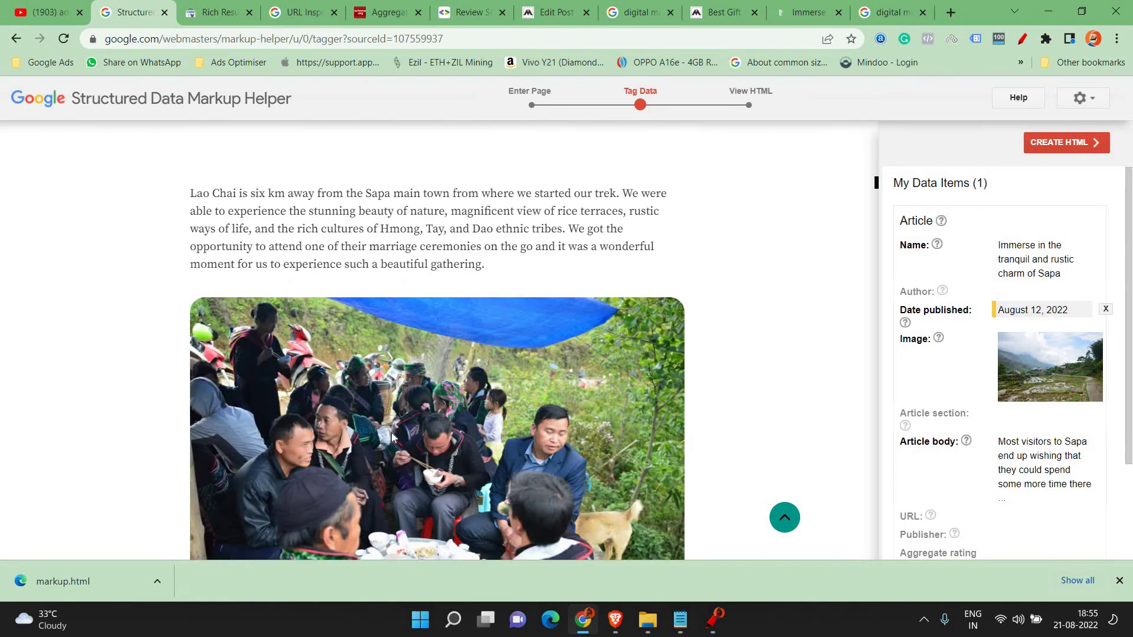
scroll(391, 433, "down", 5)
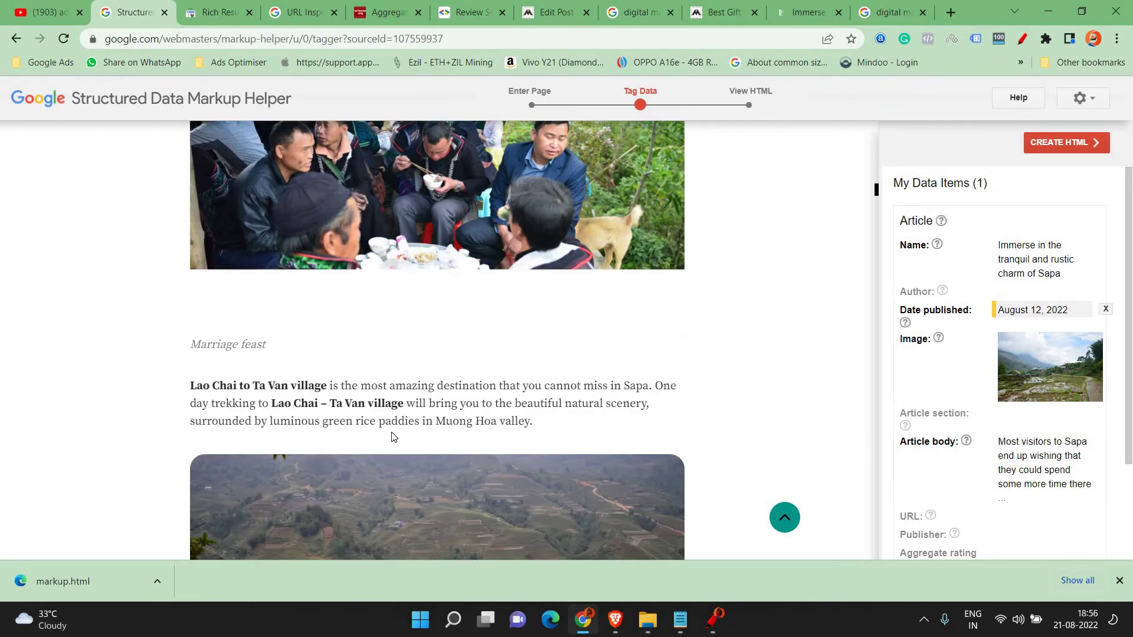
scroll(392, 434, "down", 10)
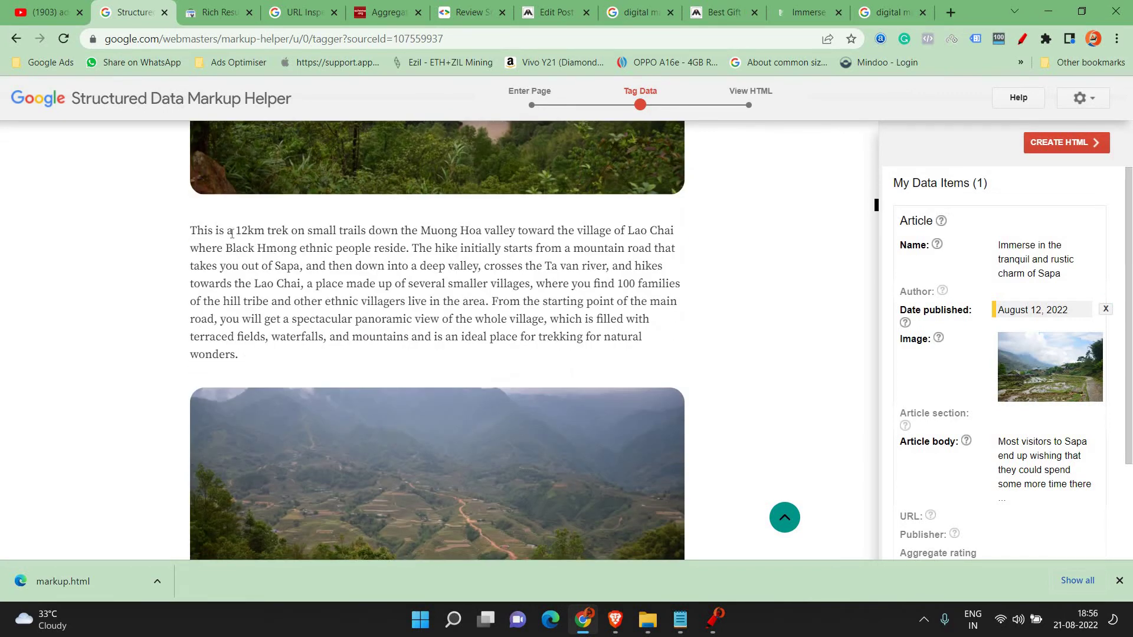
Tag the 12 in the trek paragraph as Aggregate rating > Rating value
left_click_drag(236, 230, 248, 231)
mouse_move(344, 462)
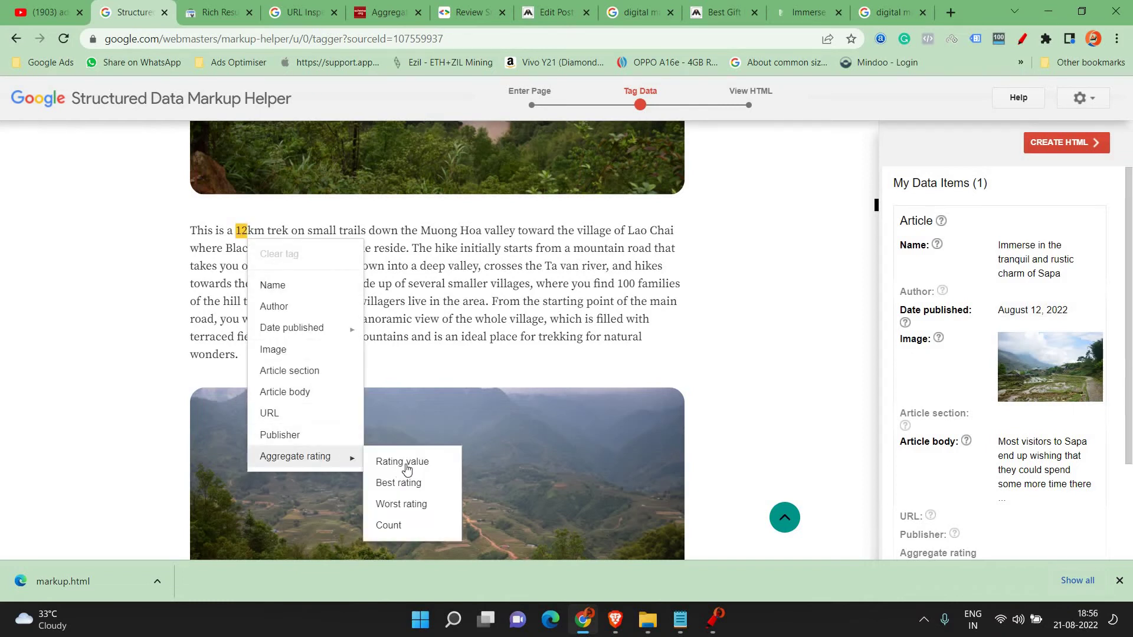
left_click(412, 468)
scroll(309, 387, "down", 6)
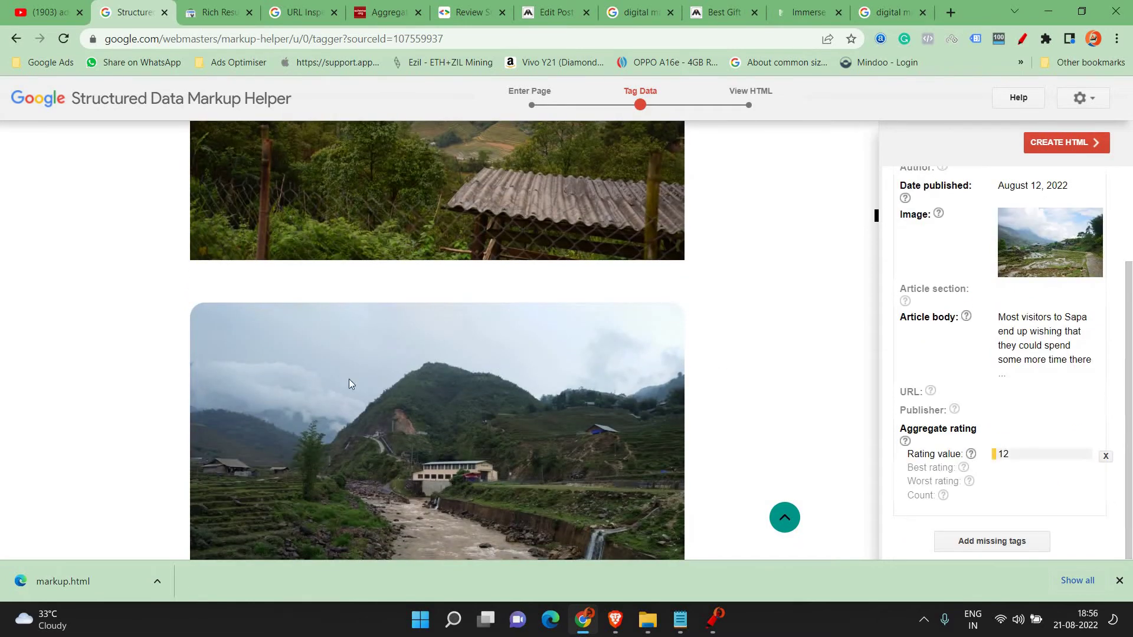
scroll(327, 384, "down", 10)
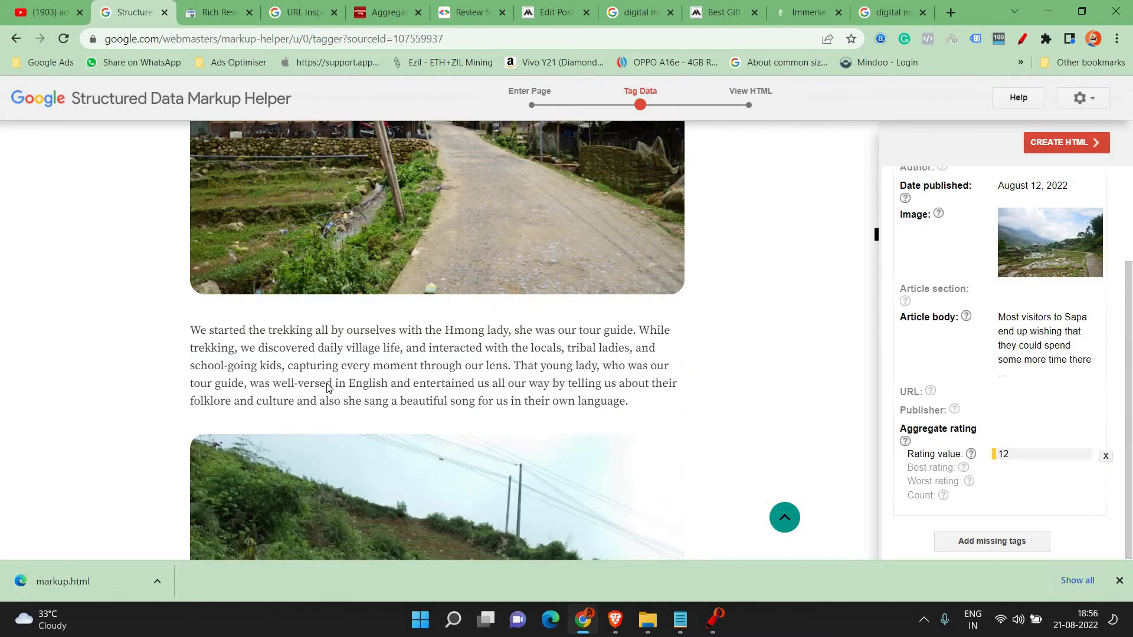
scroll(329, 387, "down", 10)
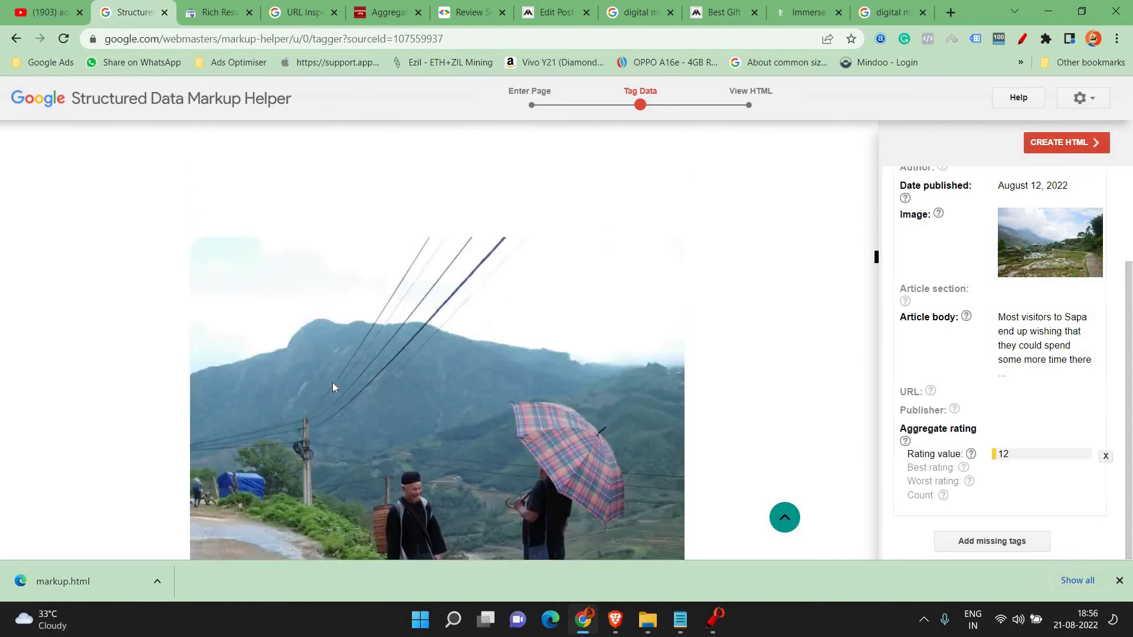
scroll(332, 386, "down", 10)
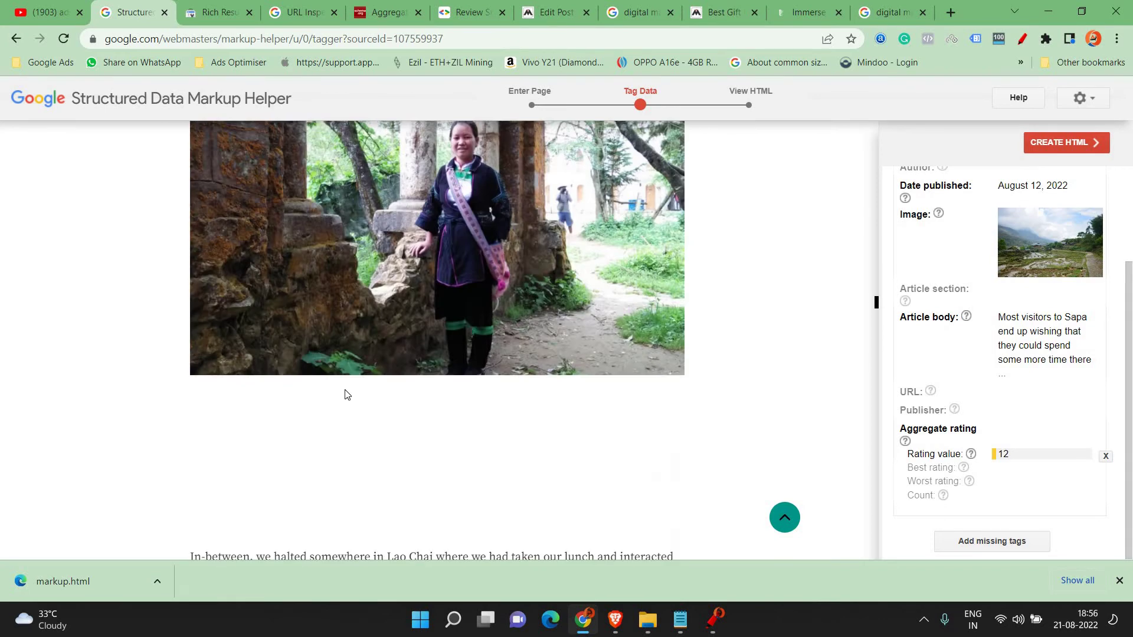
scroll(347, 394, "down", 6)
scroll(347, 394, "down", 4)
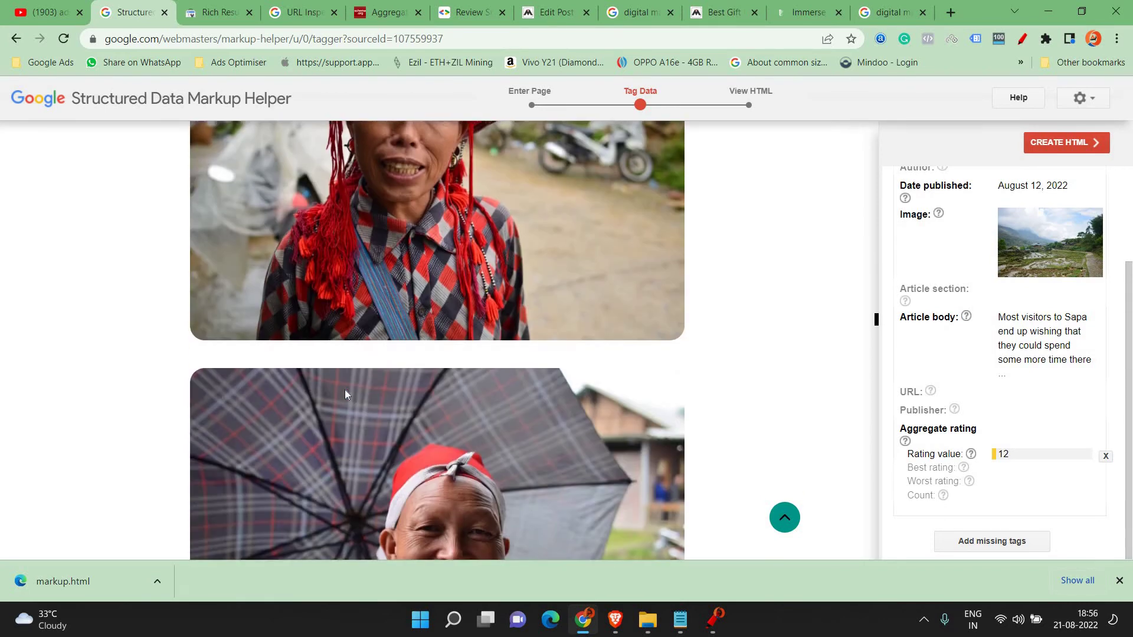
scroll(345, 392, "down", 10)
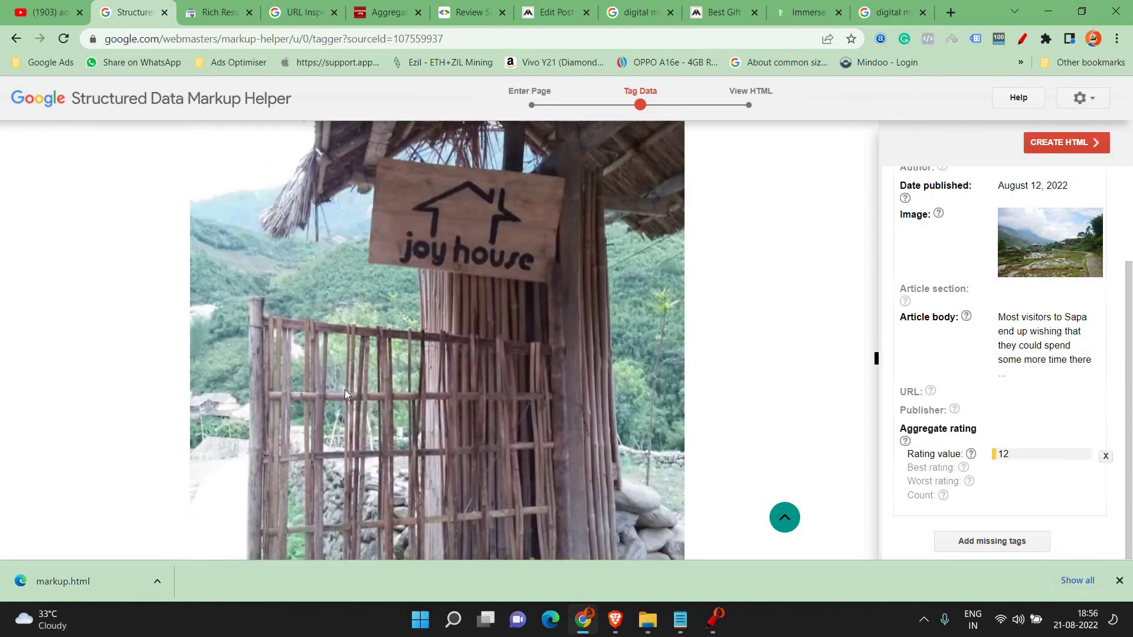
scroll(345, 389, "up", 5)
scroll(321, 377, "down", 20)
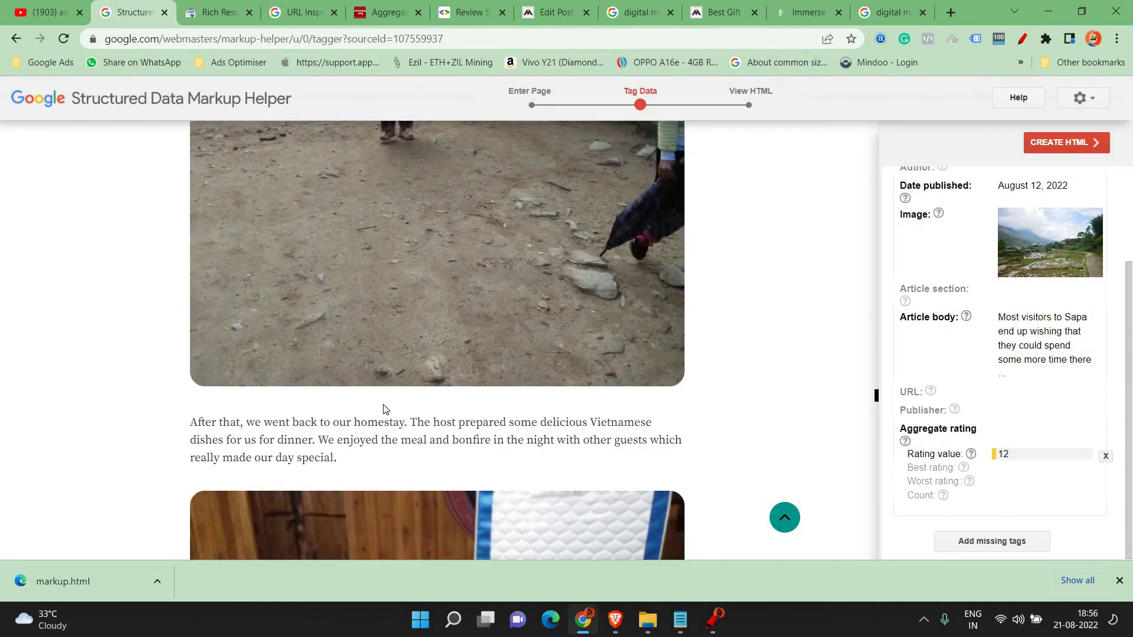
scroll(383, 407, "down", 15)
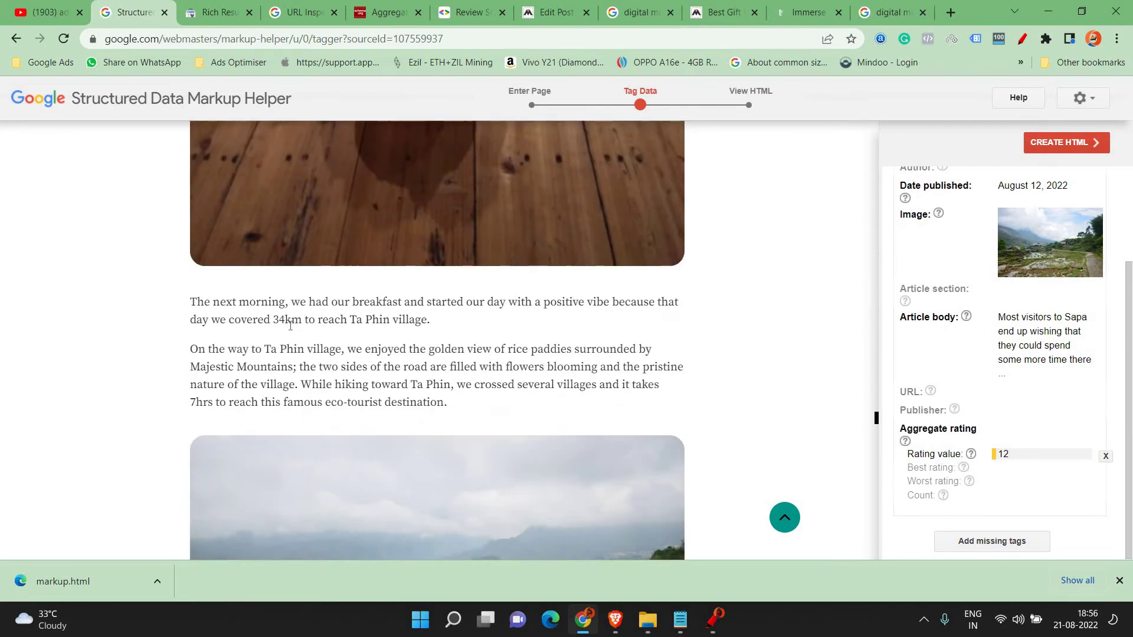
Tag 34 from 34km as Best rating and 7 from 7hrs as Worst rating
double_click(278, 320)
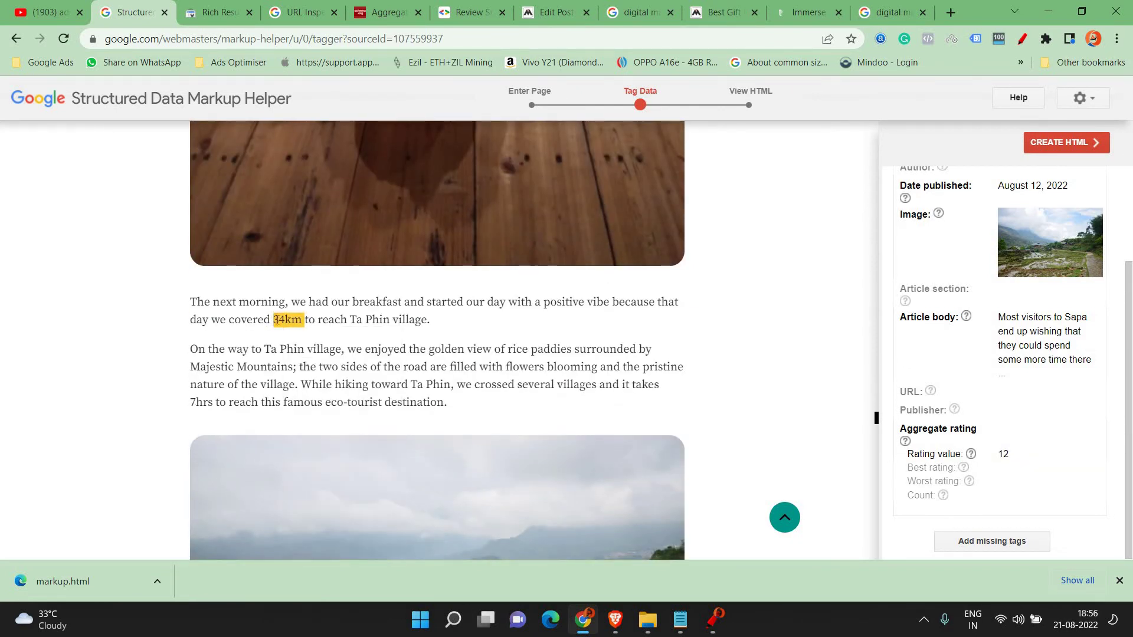
left_click_drag(273, 320, 285, 320)
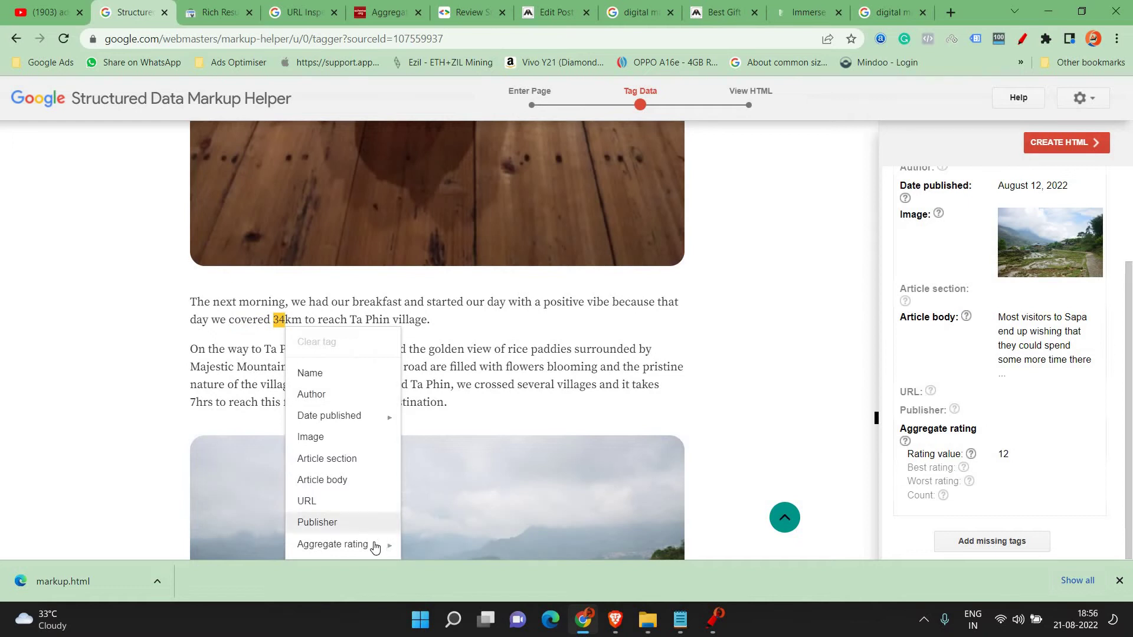
mouse_move(375, 546)
left_click(434, 494)
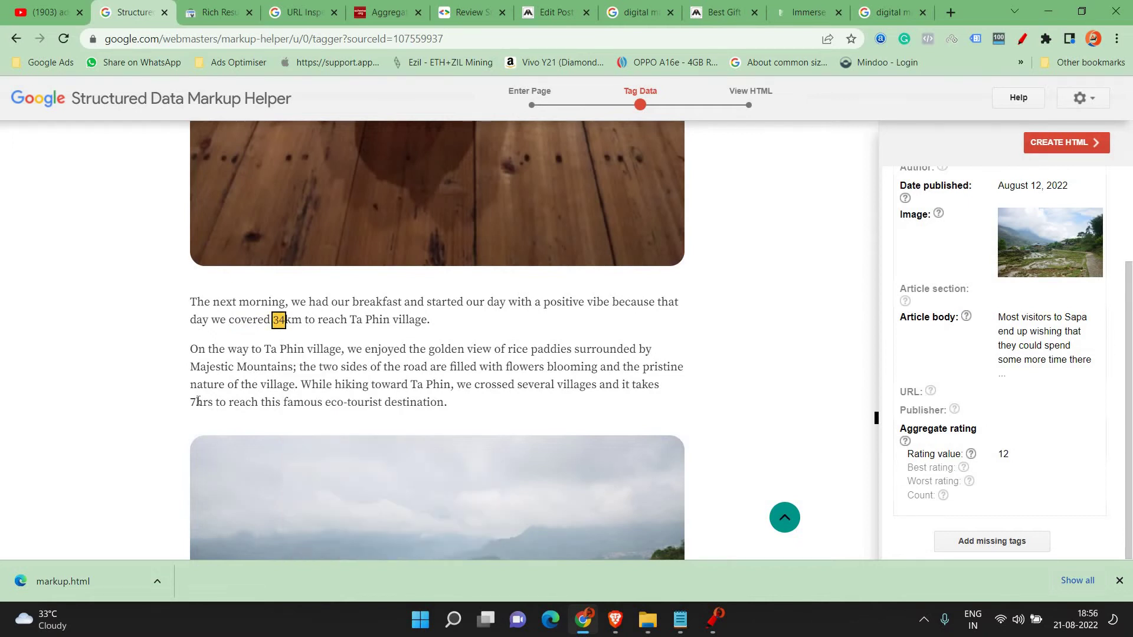
left_click_drag(198, 401, 190, 402)
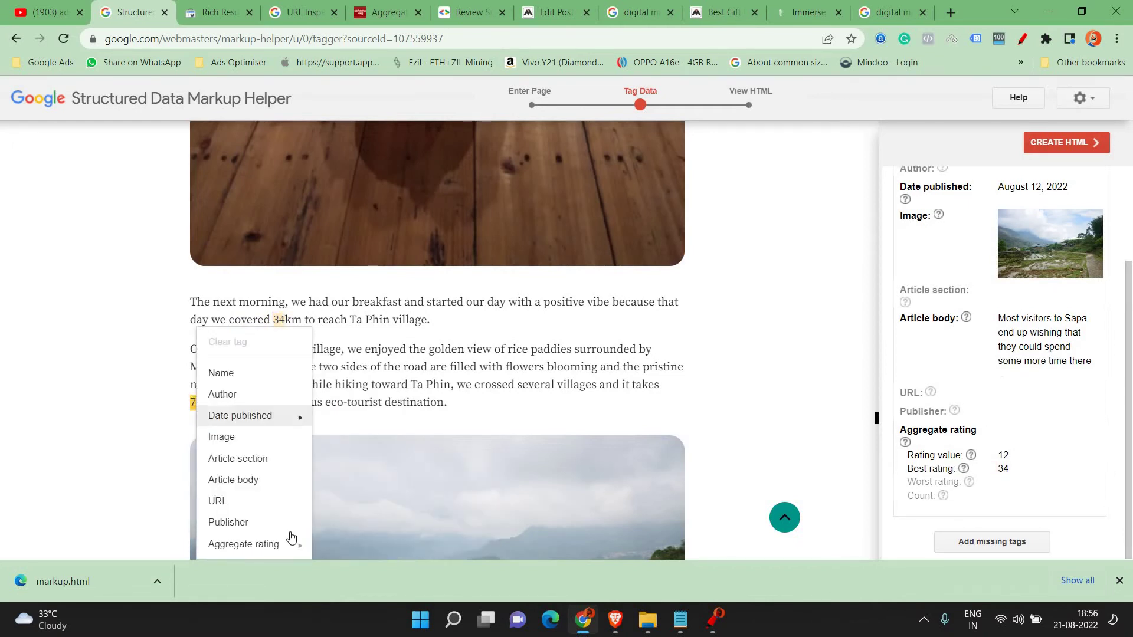
mouse_move(292, 542)
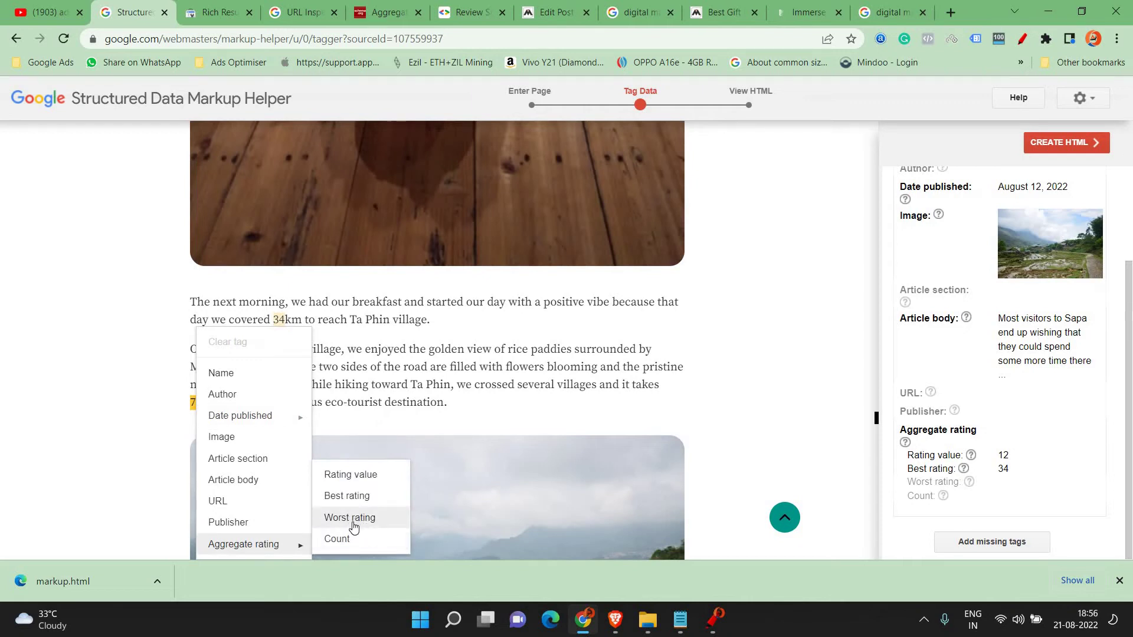
left_click(348, 519)
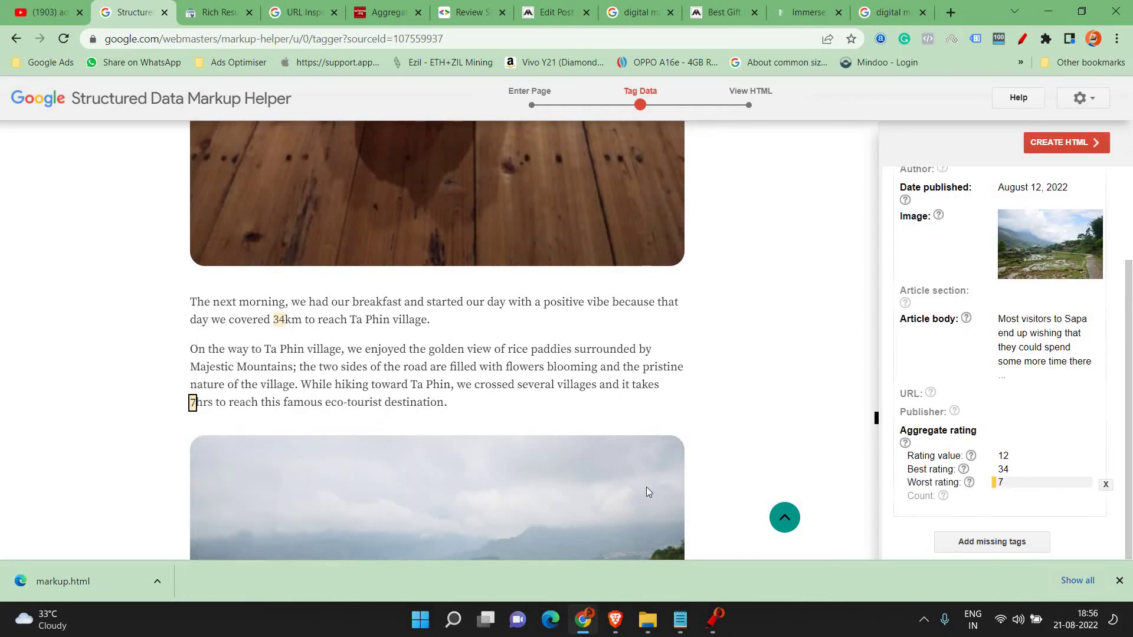
scroll(354, 399, "down", 9)
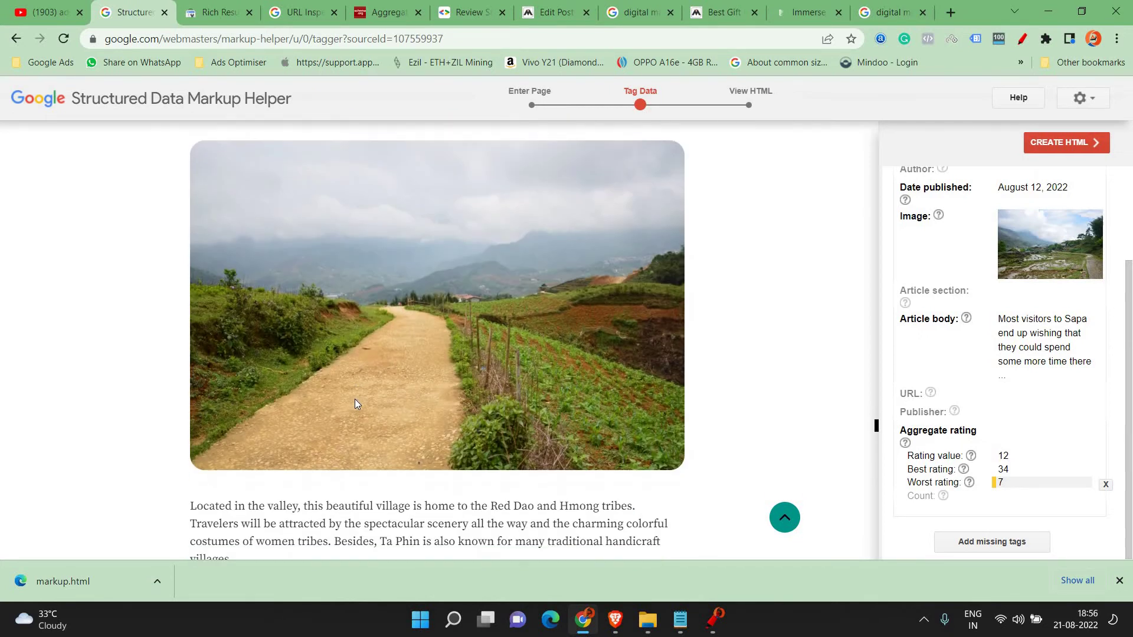
scroll(355, 399, "down", 20)
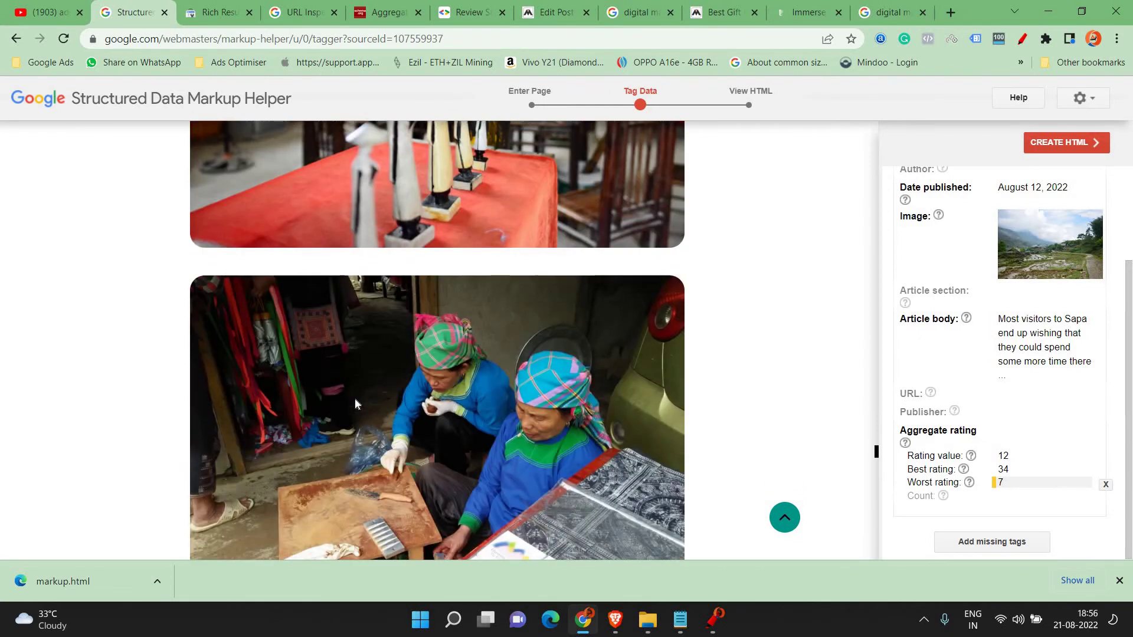
scroll(355, 401, "down", 20)
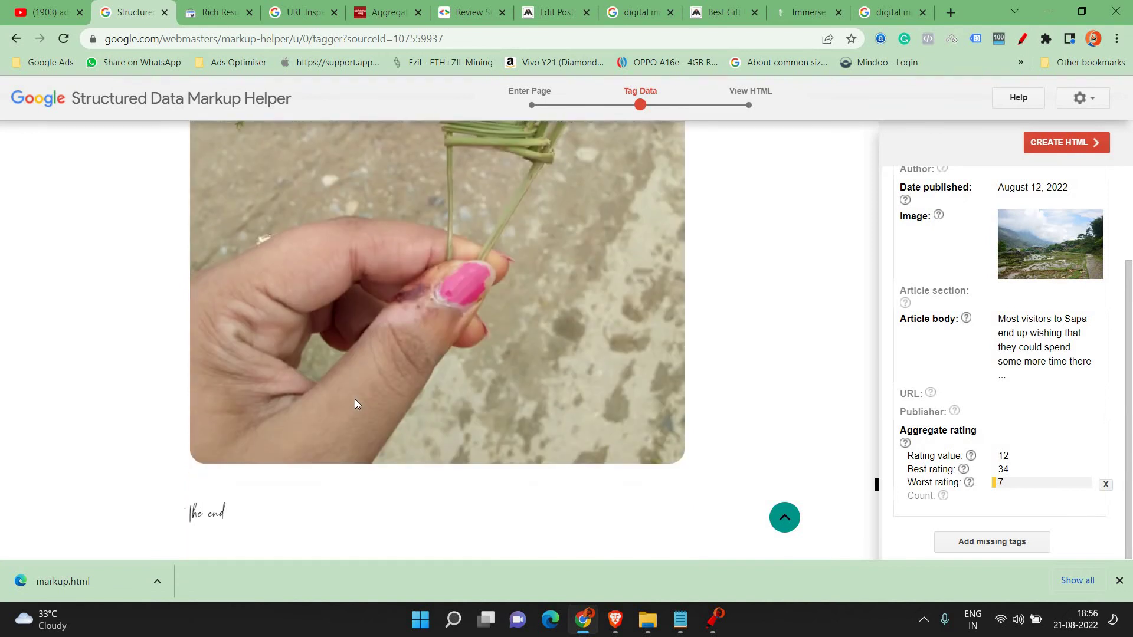
scroll(355, 403, "up", 10)
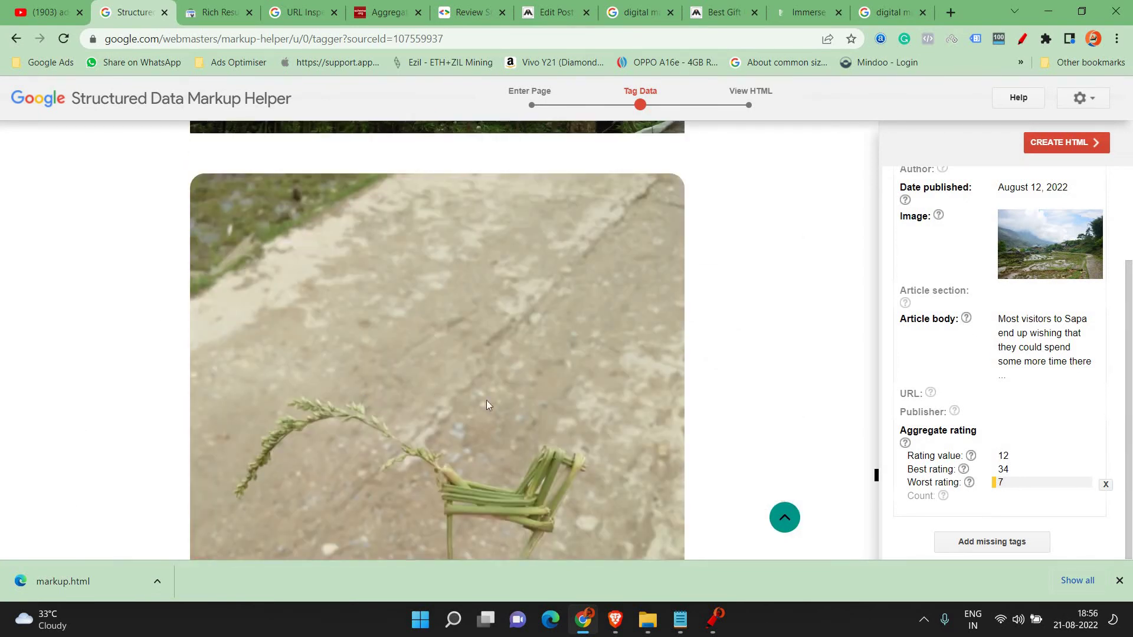
Create the JSON-LD HTML and select the entire generated script block
left_click(1052, 143)
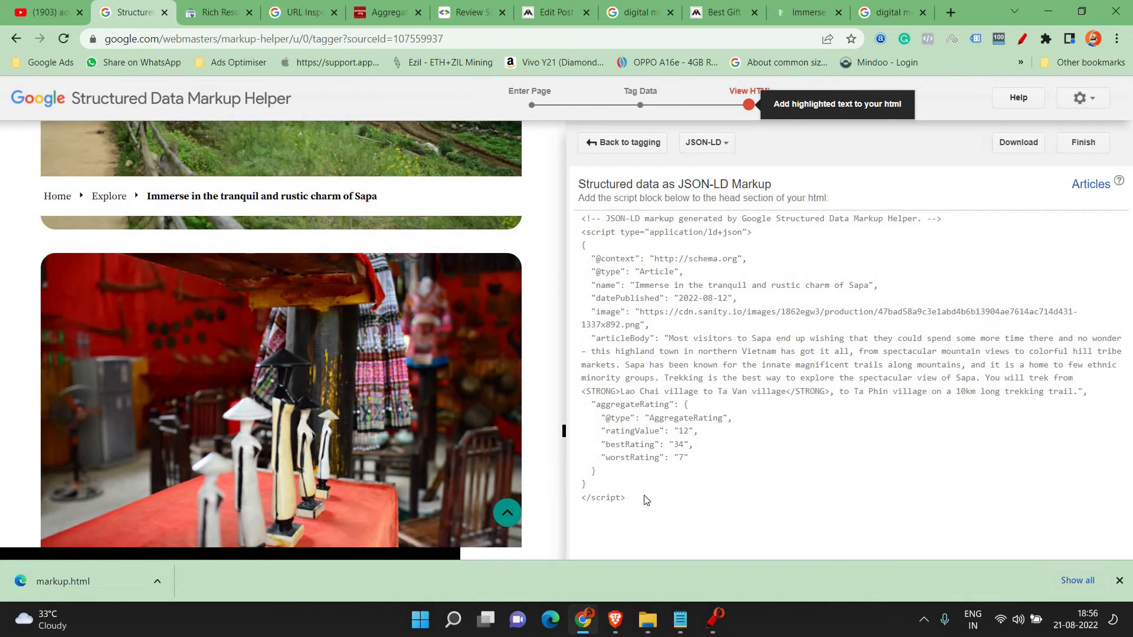
left_click_drag(627, 498, 581, 219)
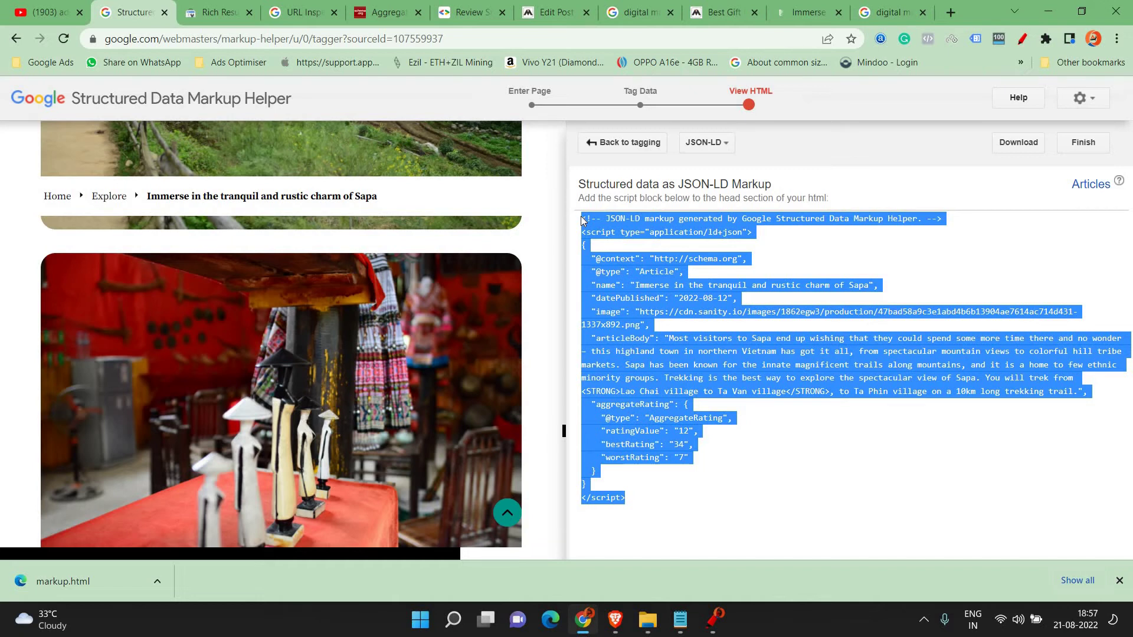
Launch Notepad via Run, paste the JSON-LD script, and select its aggregateRating block
key("super+r")
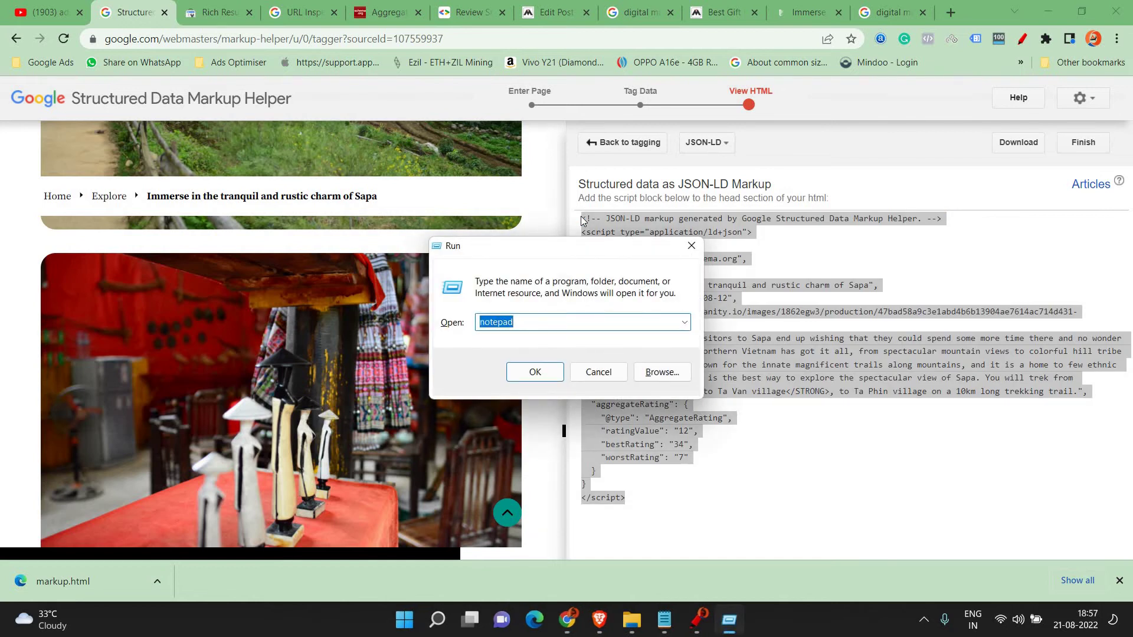
type("notepad")
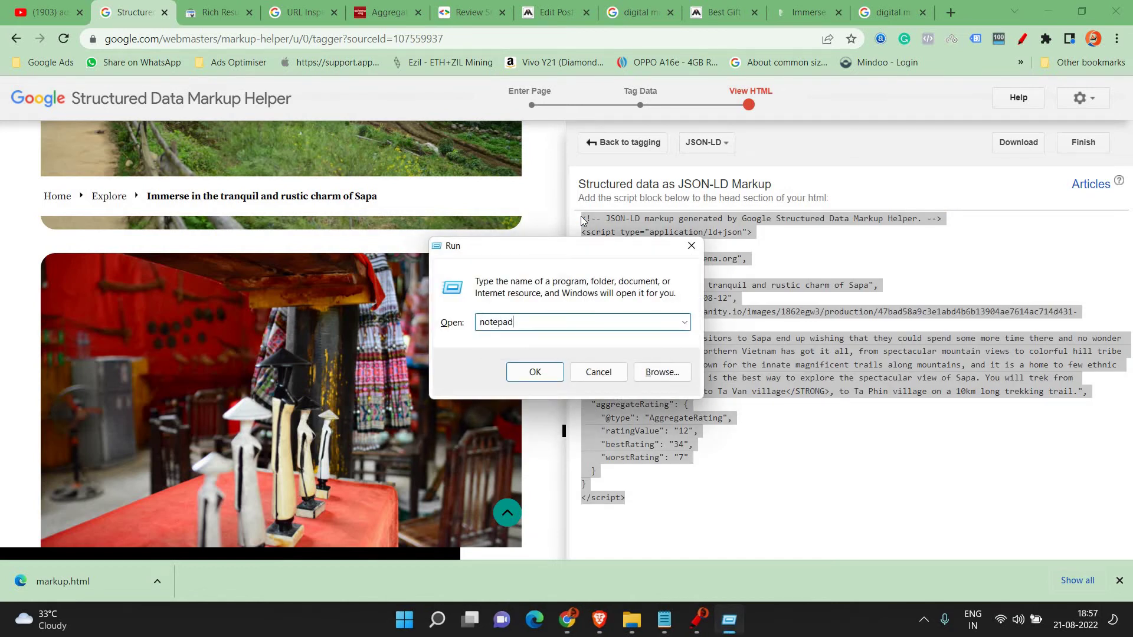
key("Return")
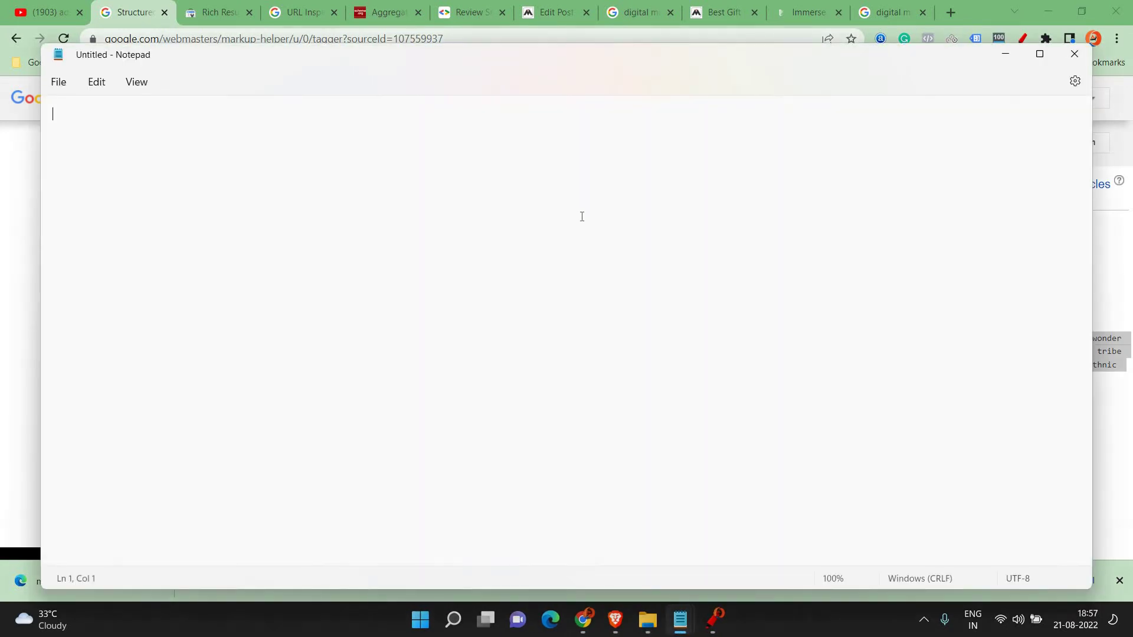
type("<!-- JSON-LD markup generated by Google Structured Data Markup Helper. --> <script type=\"application/ld+json\"> {   \"@context\": \"http://schema.org\",   \"@type\": \"Article\",   \"name\": \"Immerse in the tranquil and rustic charm of Sapa\",   \"datePublished\": \"2022-08-12\",   \"image\": \"https://cdn.sanity.io/images/1862egw3/production/47bad58a9c3e1abd4b6b13904ae7614ac714d431-1337x892.png\",   \"articleBody\": \"Most visitors to Sapa end up wishing that they could spend some more time there and no wonder – this highland town in northern Vietnam has got it all, from spectacular mountain views to colorful hill tribe markets. Sapa has been known for the innate magnificent trails along mountains, and it is a home to few ethnic minority groups. Trekking is the best way to explore the spectacular view of Sapa. You will trek from <STRONG>Lao Chai village to Ta Van village</STRONG>, to Ta Phin village on a 10km long trekking trail.\",   \"aggregateRating\": {     \"@type\": \"AggregateRating\",     \"ratingValue\": \"12\",     \"bestRating\": \"34\",     \"worstRating\": \"7\"   } } </script>")
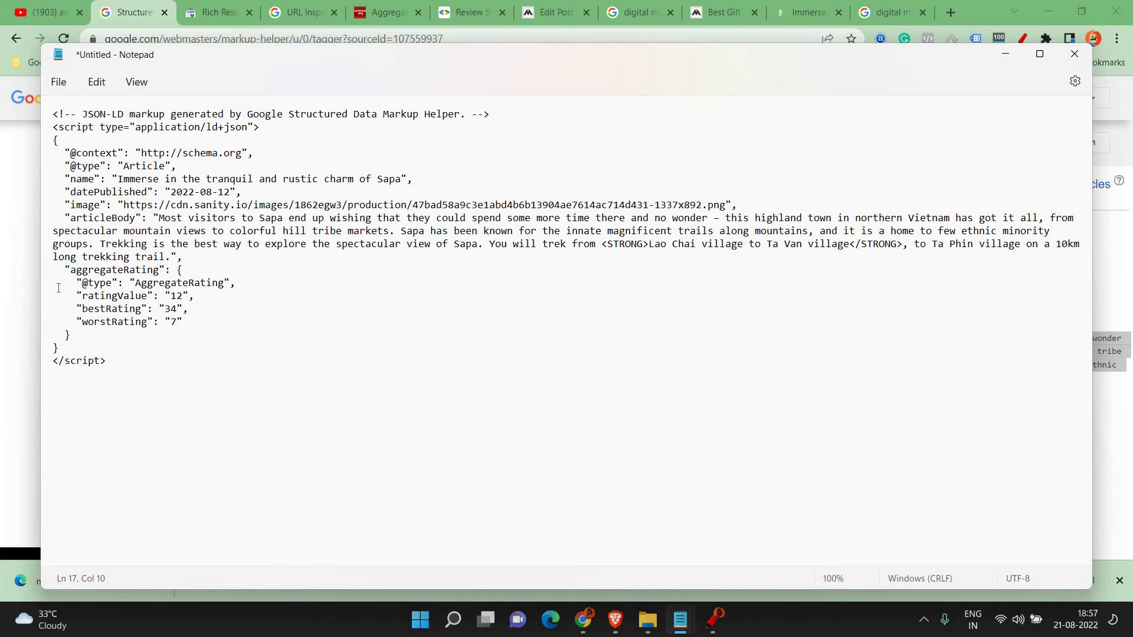
left_click_drag(59, 270, 197, 330)
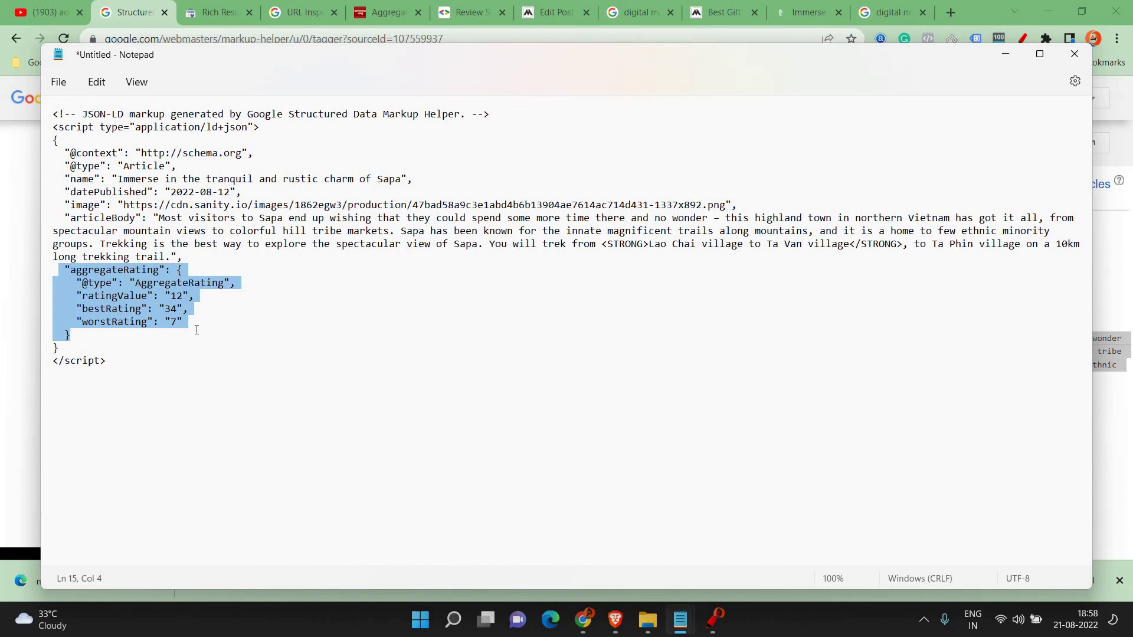
Change ratingValue to 5, bestRating to 5 and worstRating to 1
left_click(196, 329)
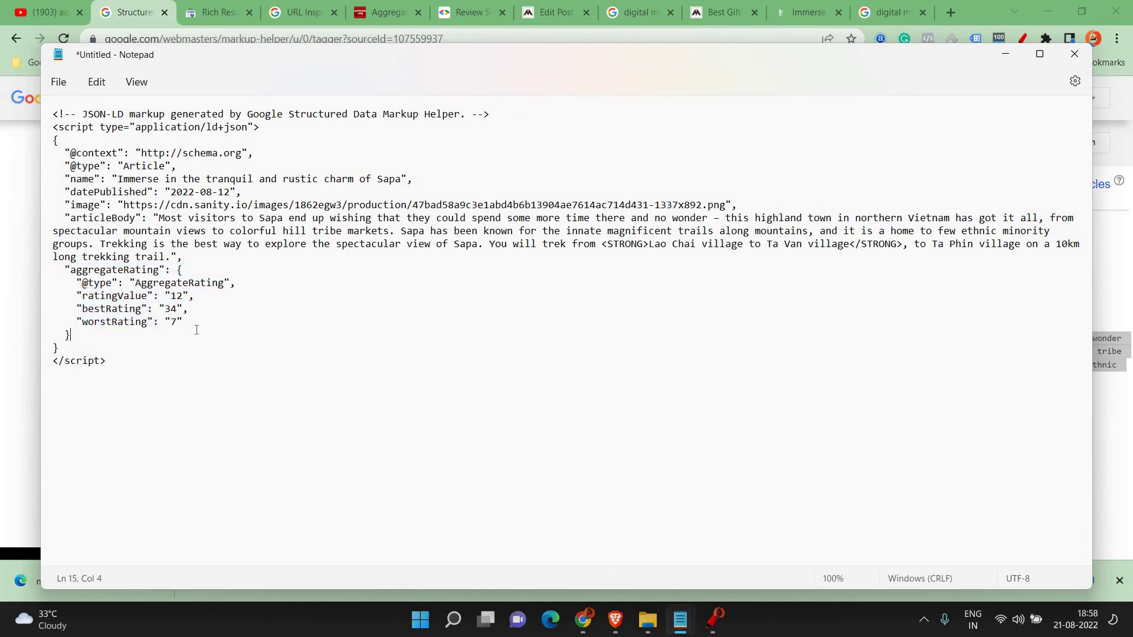
double_click(181, 296)
type("5")
key("BackSpace")
key("BackSpace")
type("5")
double_click(173, 322)
type("1")
Duplicate the worstRating line as a new countRating entry with value 145
left_click(104, 322, "shift")
left_click_drag(104, 323, 82, 331)
key("ctrl+c")
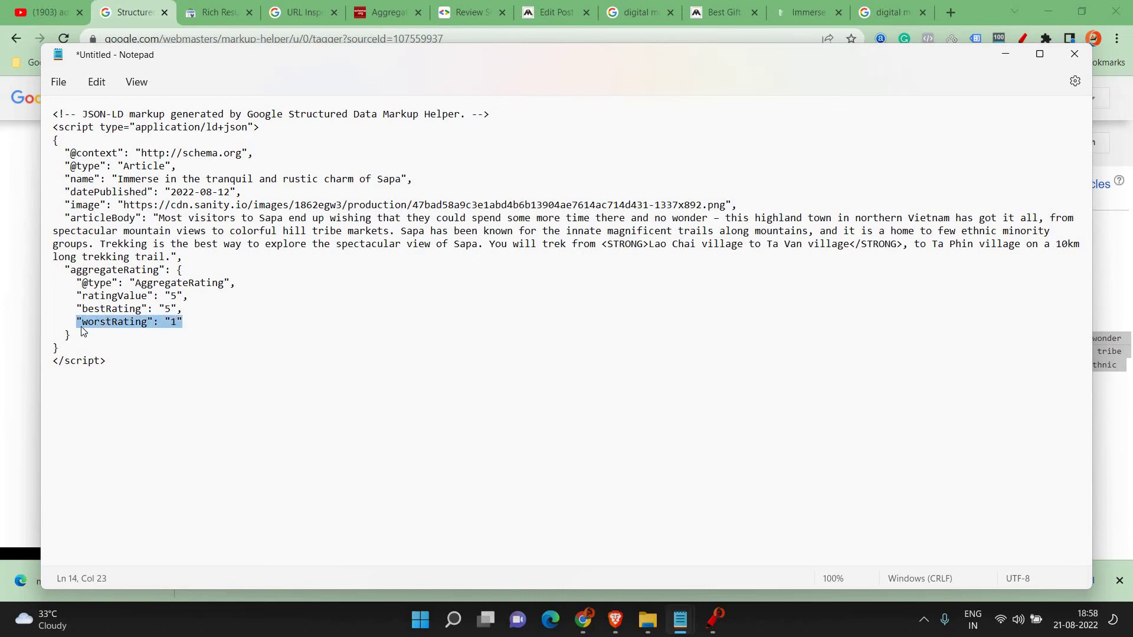
left_click(208, 319)
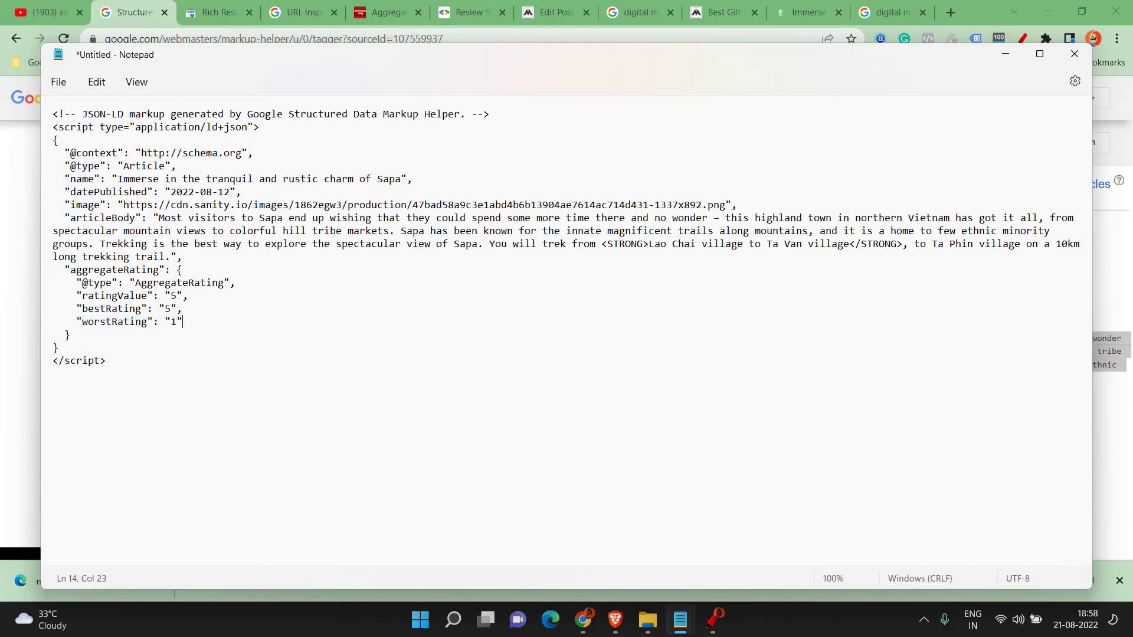
key("Return")
key("ctrl+v")
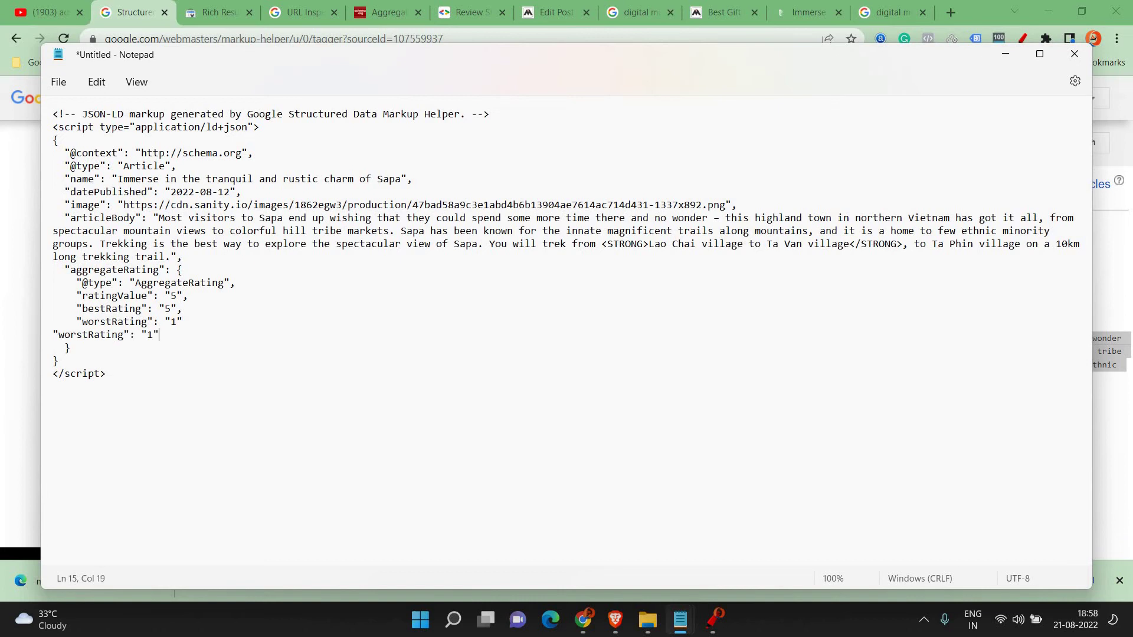
left_click_drag(88, 335, 59, 336)
key("BackSpace")
type("count")
key("End")
key("Left")
type("45")
triple_click(47, 336)
left_click(55, 335)
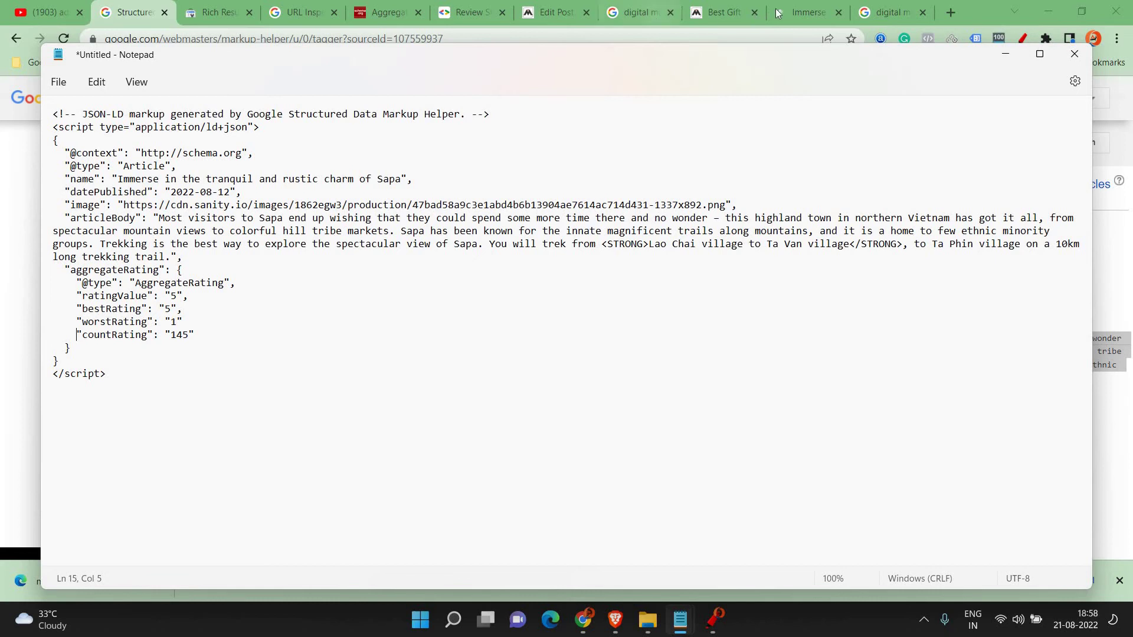
Select the Sapa article's full web address in Chrome
left_click(804, 12)
left_click(479, 34)
left_click_drag(510, 39, 94, 41)
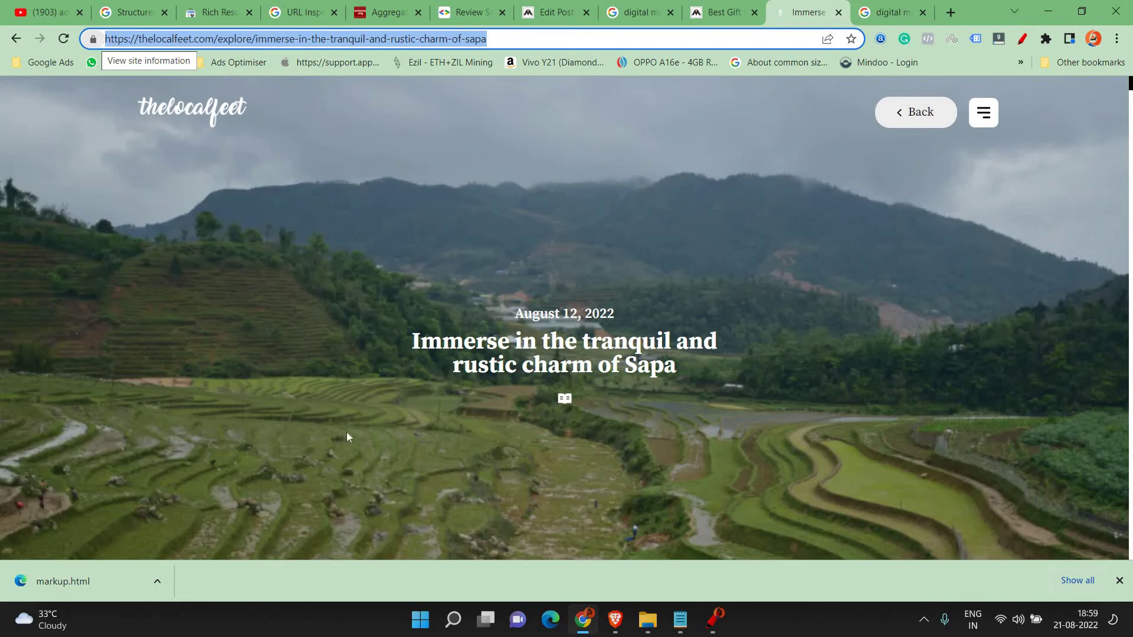
mouse_move(681, 626)
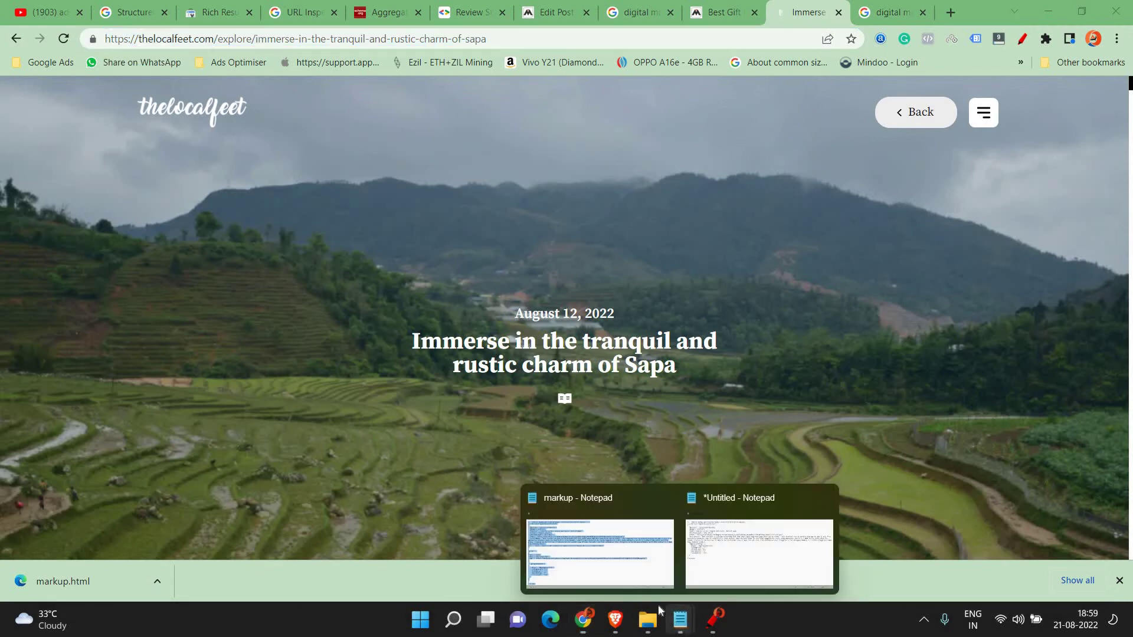
left_click(617, 567)
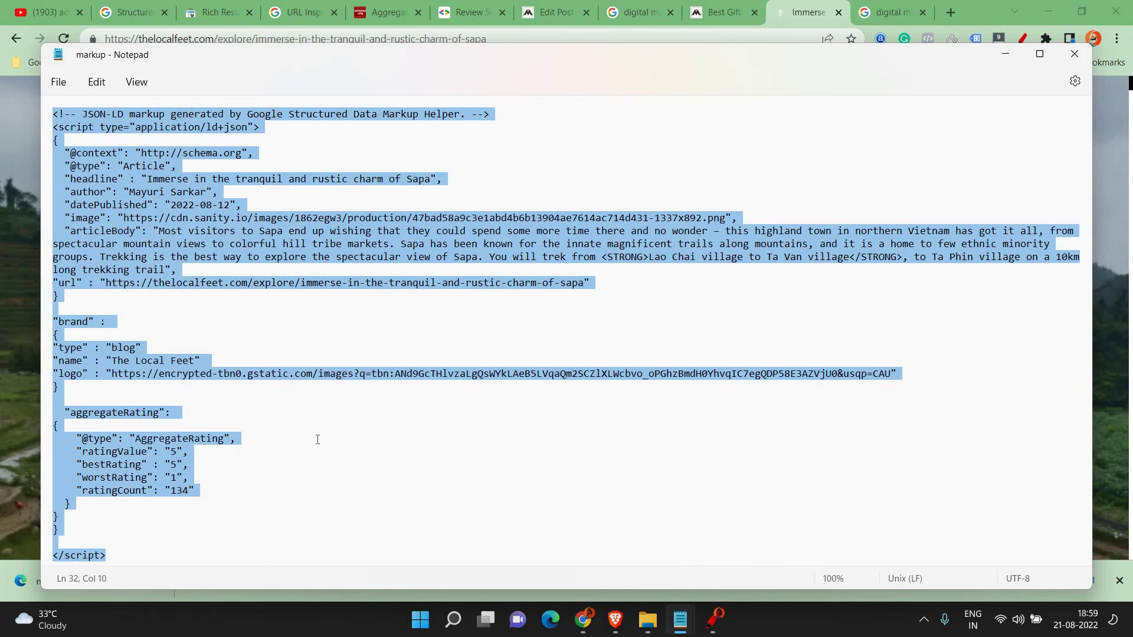
left_click(318, 440)
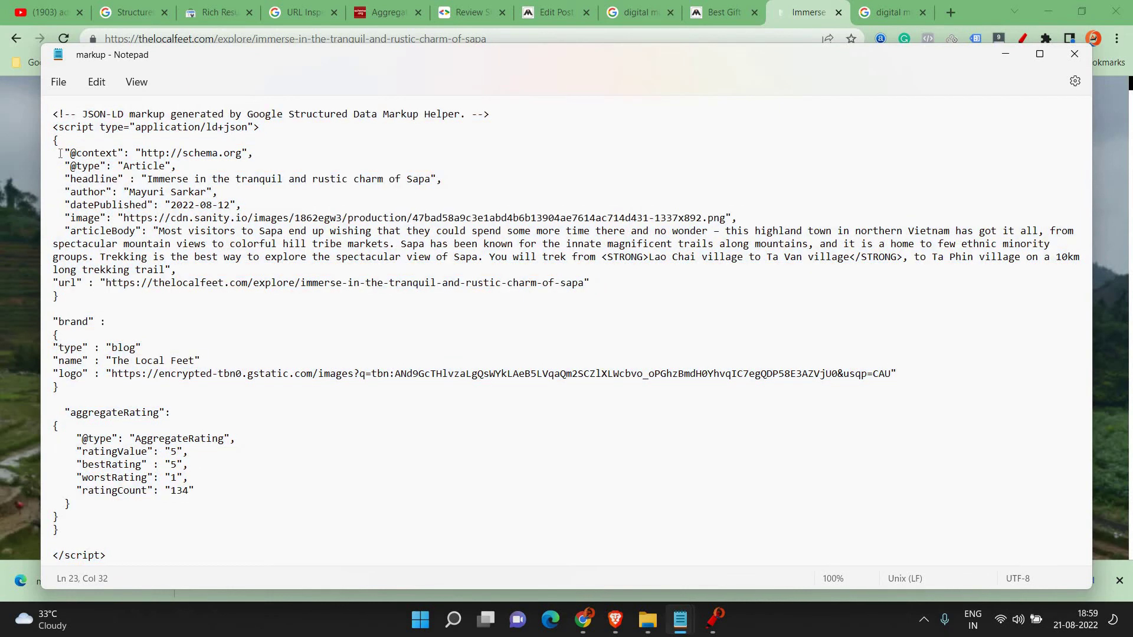
left_click_drag(61, 153, 253, 155)
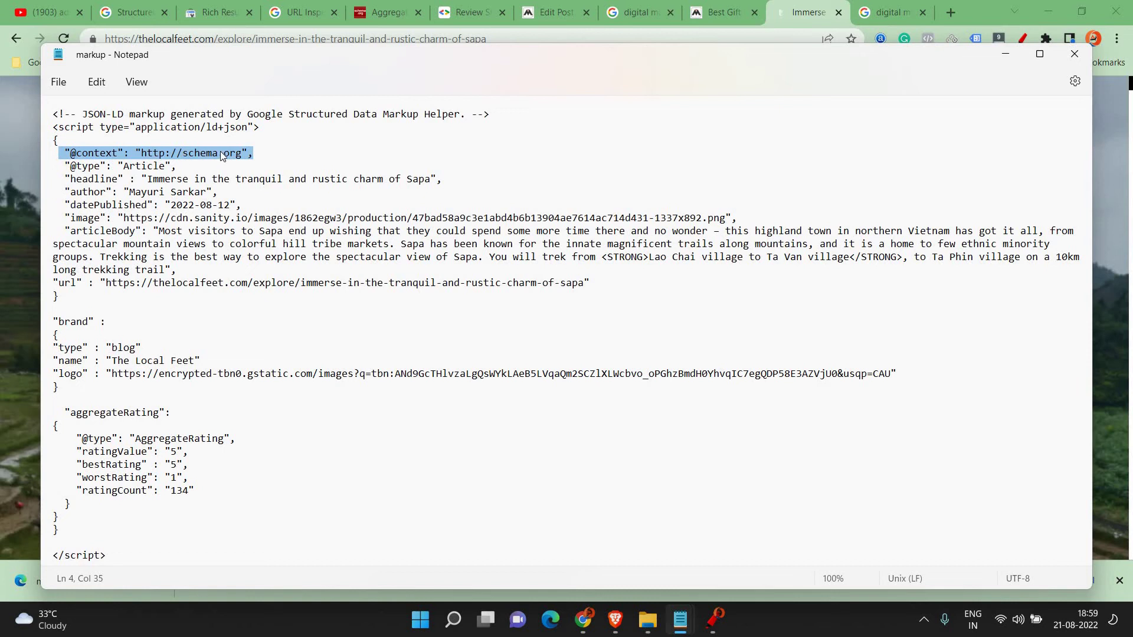
left_click(98, 167)
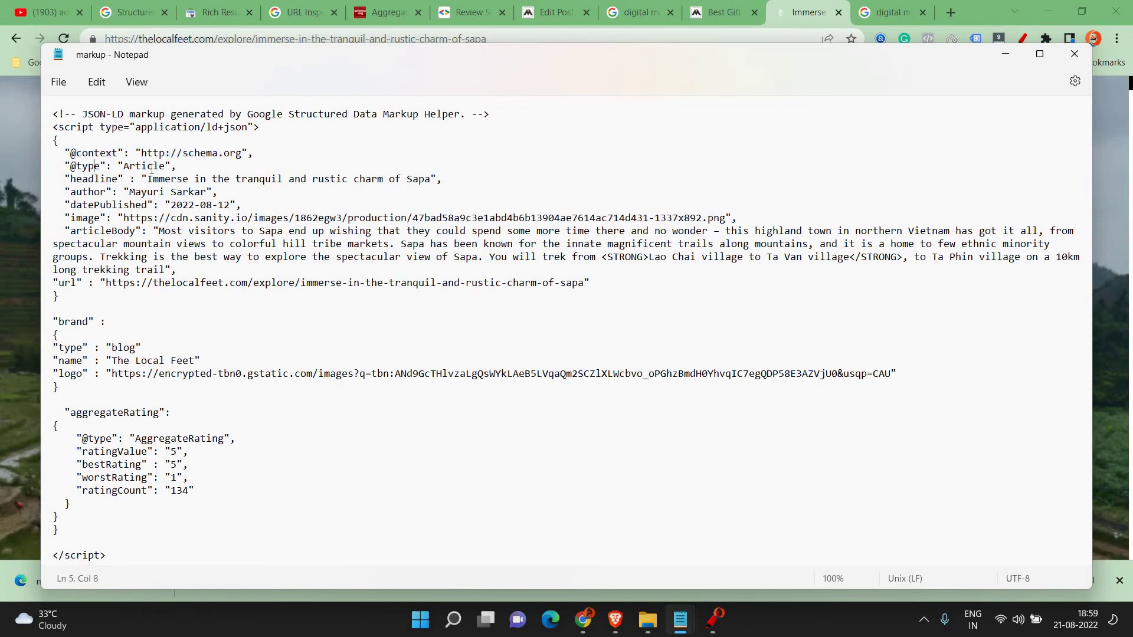
key("Down")
key("Left")
left_click_drag(66, 217, 744, 216)
left_click(760, 212)
Review the url, brand and aggregateRating blocks, then select the entire markup
left_click(46, 285)
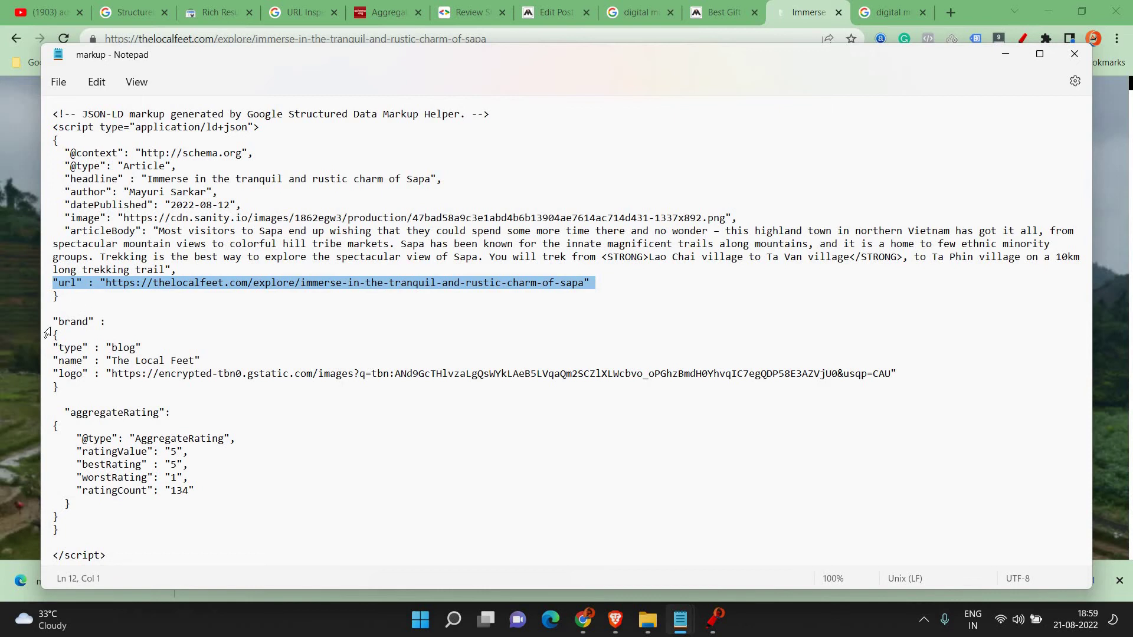
left_click_drag(48, 384, 47, 385)
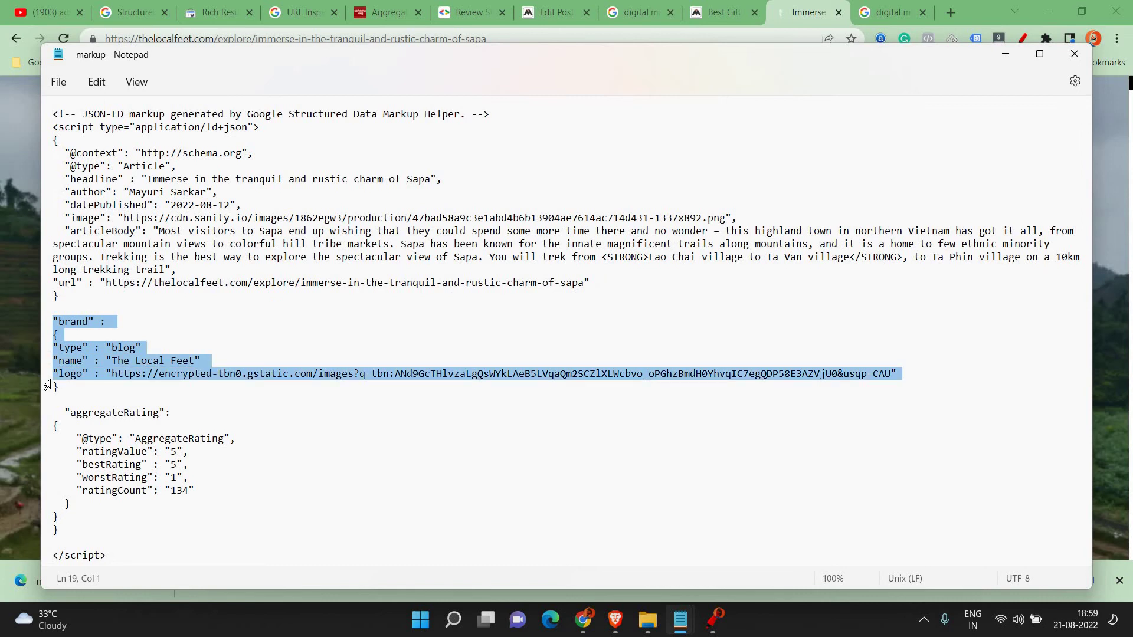
left_click(77, 361)
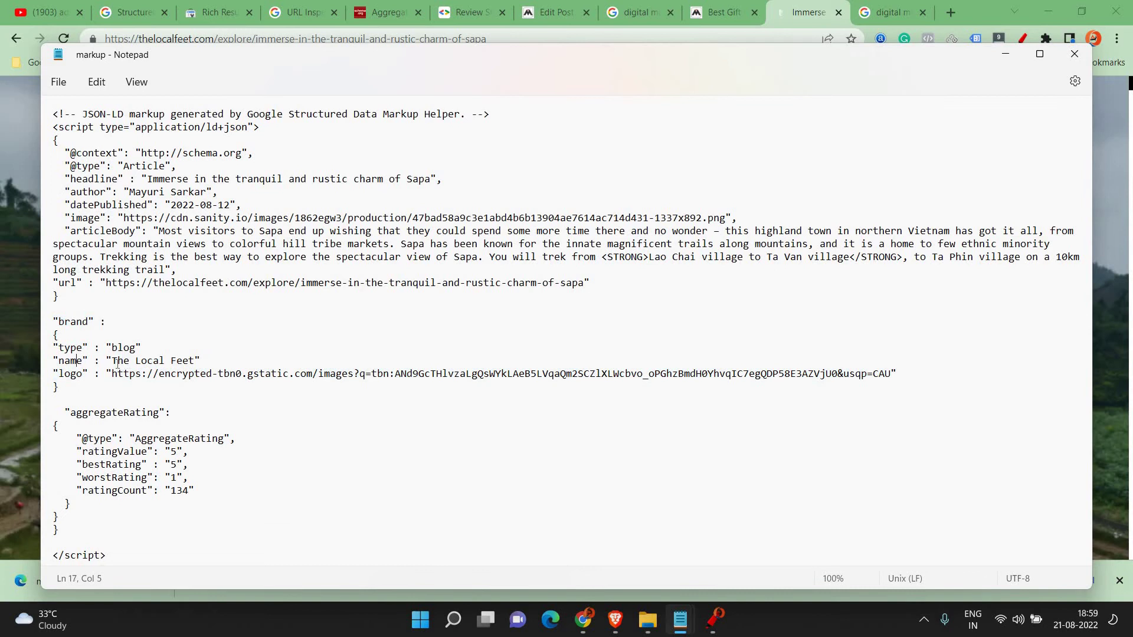
key("Right")
key("Right")
key("Right")
key("Right")
key("Right")
key("Right")
left_click_drag(195, 490, 47, 419)
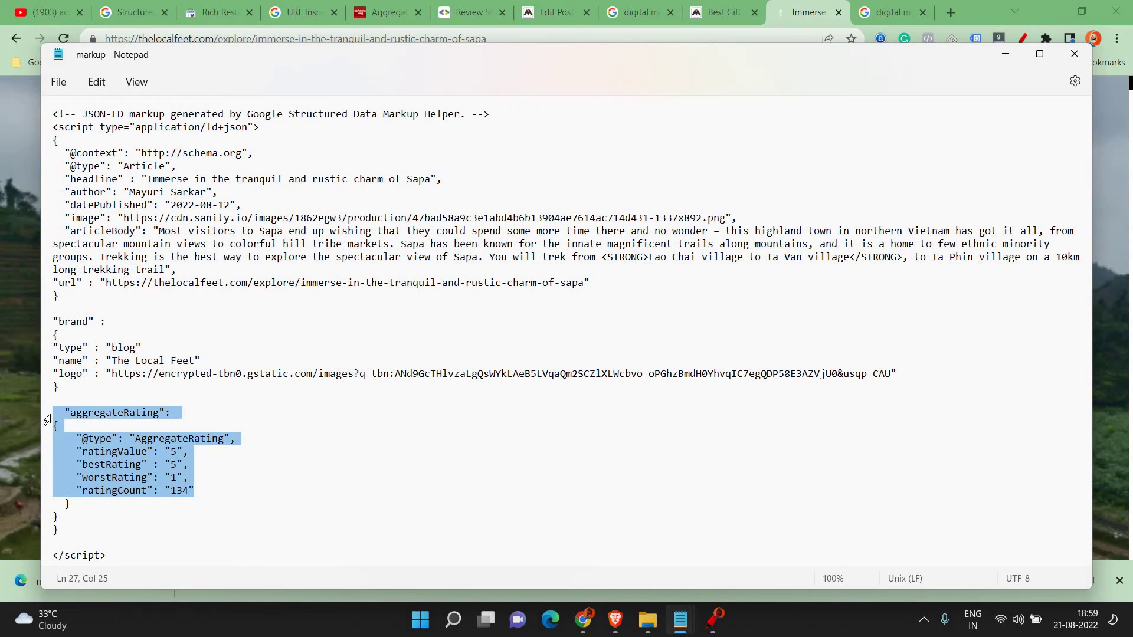
left_click(101, 440)
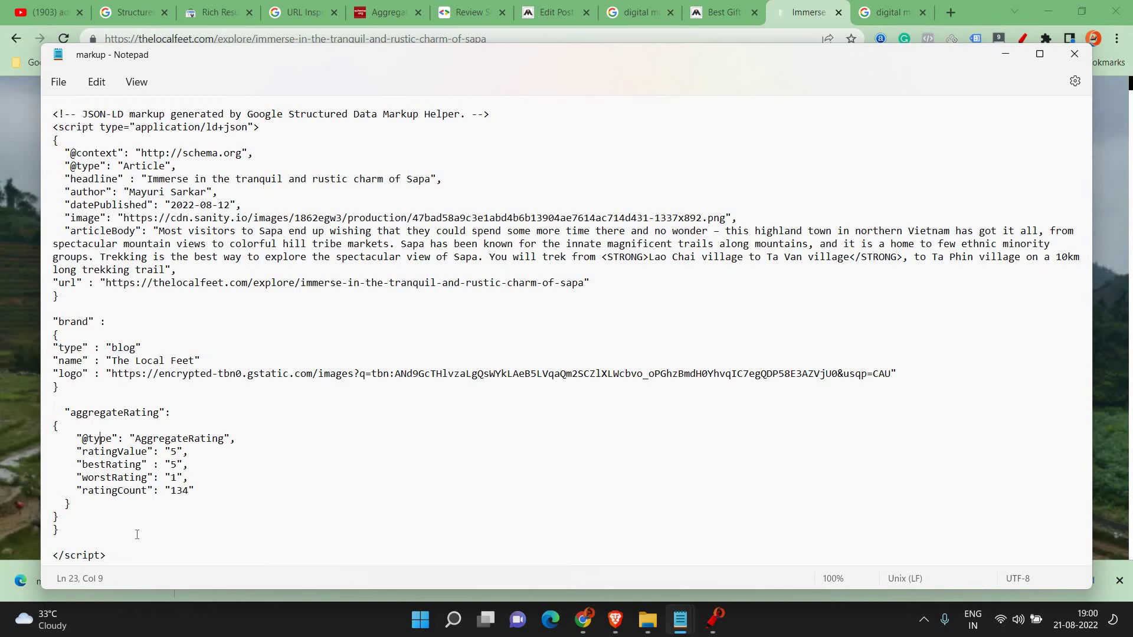
left_click_drag(106, 556, 1, 97)
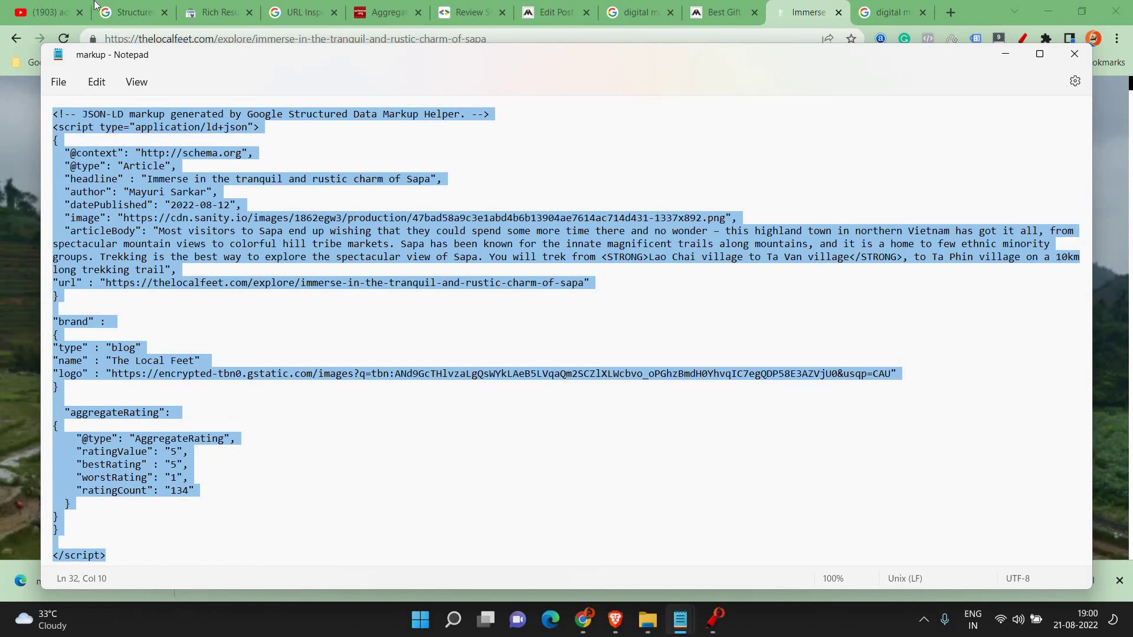
Return to the Rich Results Test start page in its Chrome tab
left_click(223, 12)
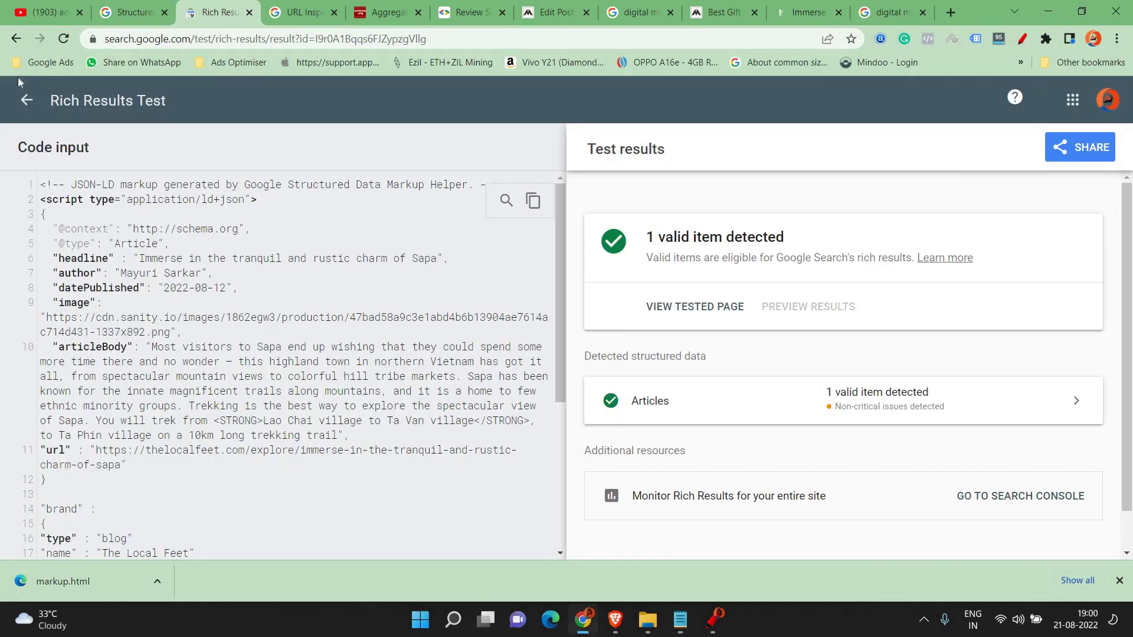
left_click(25, 100)
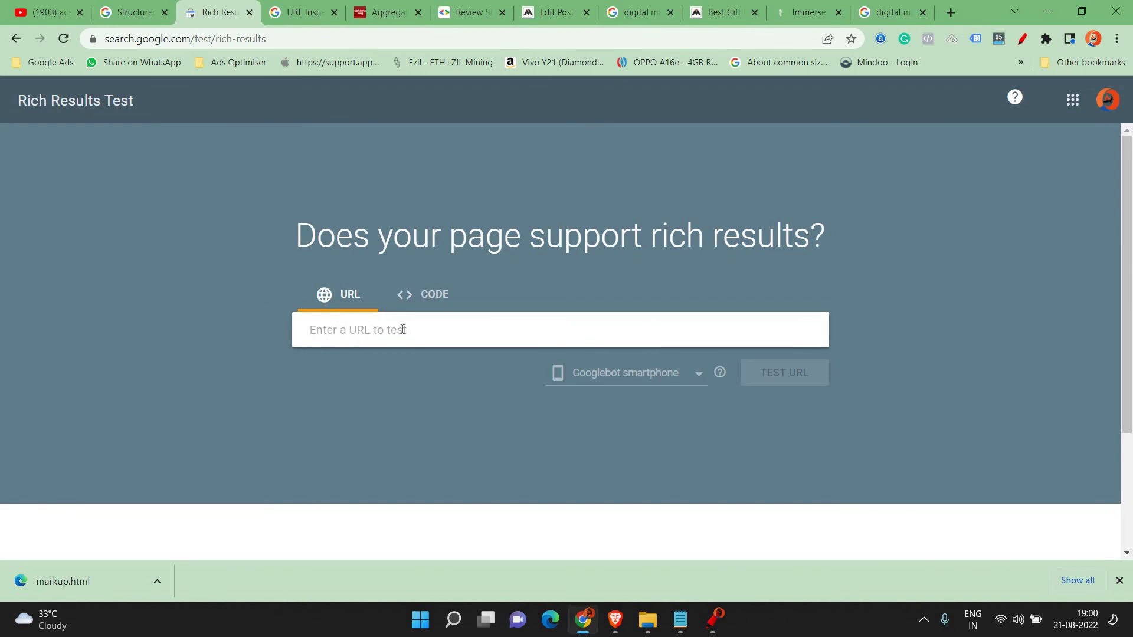
Paste the edited JSON-LD markup (ending with ratingCount 134) into the Code box and run the test
left_click(425, 301)
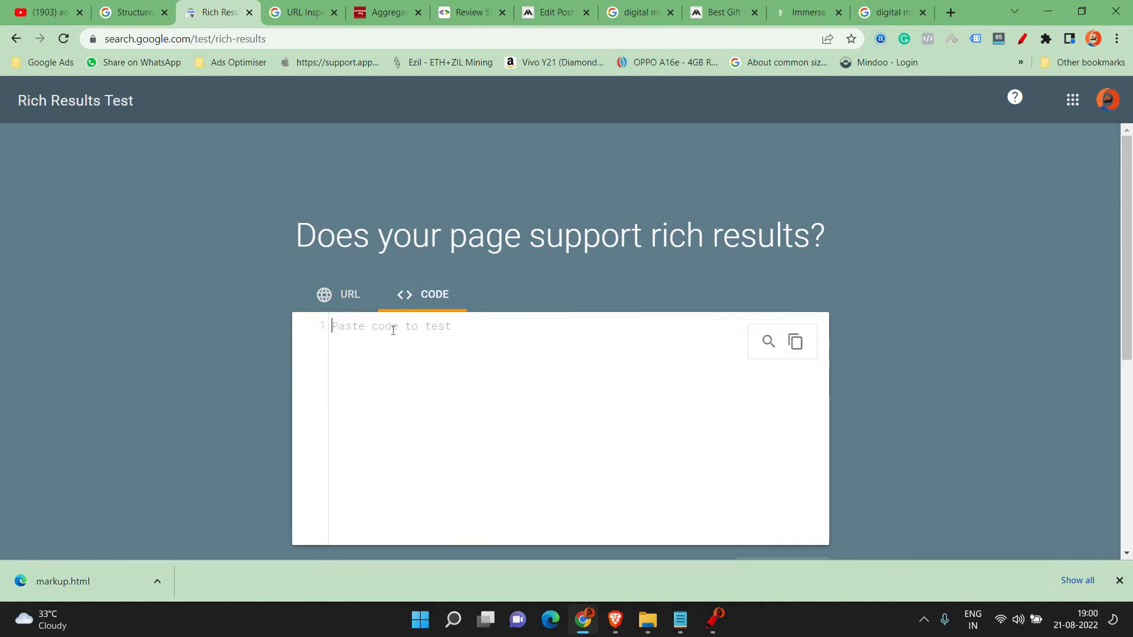
key("ctrl+v")
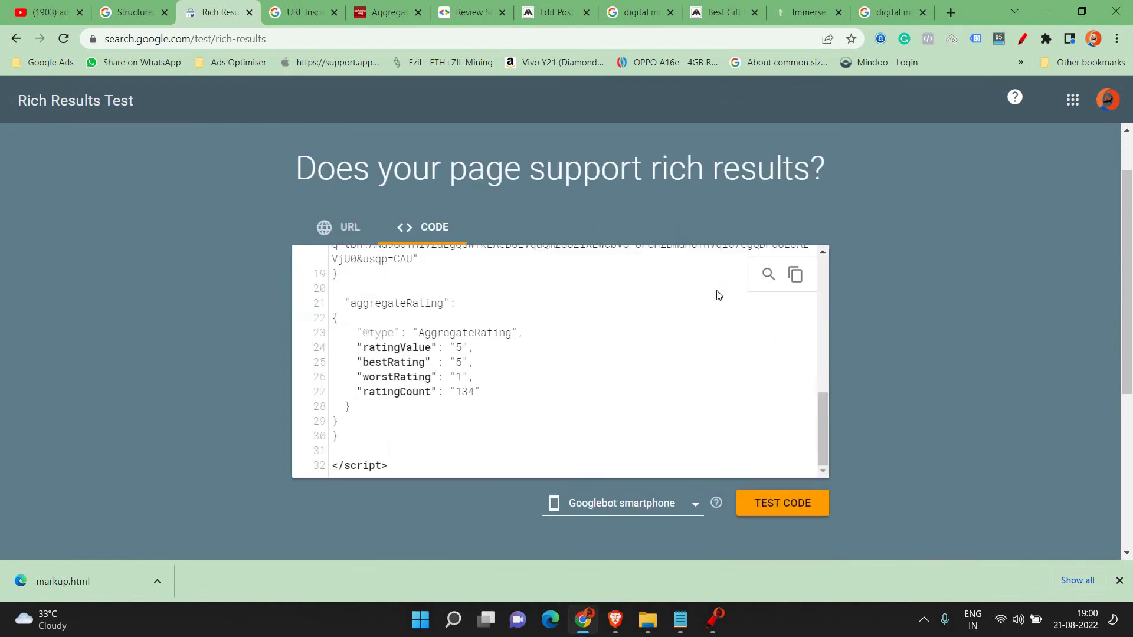
scroll(767, 283, "down", 4)
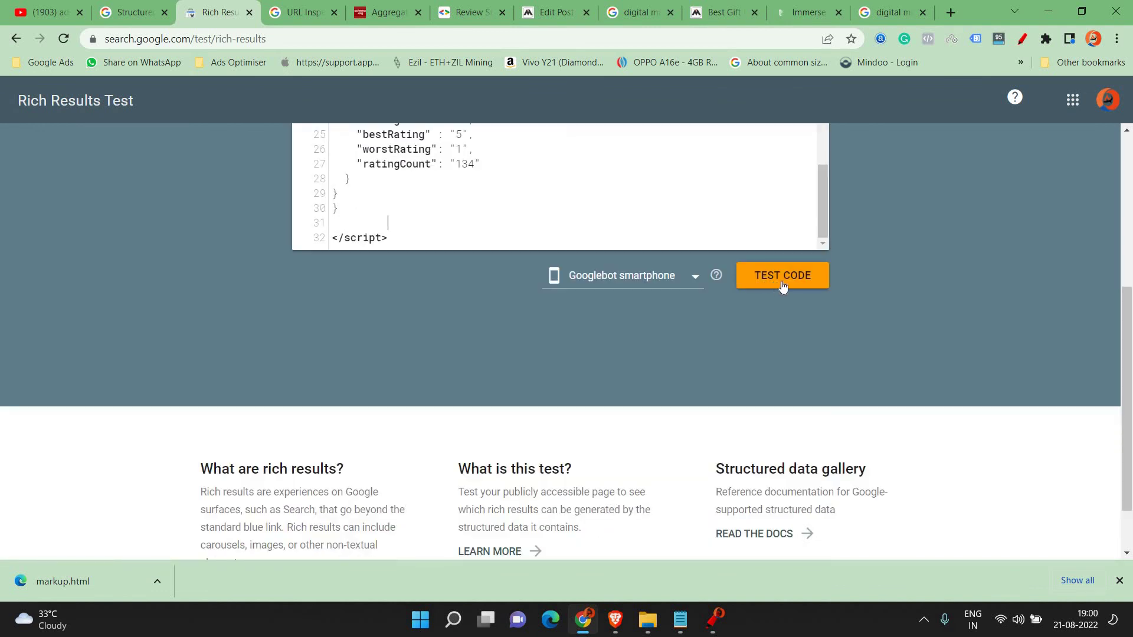
left_click(783, 286)
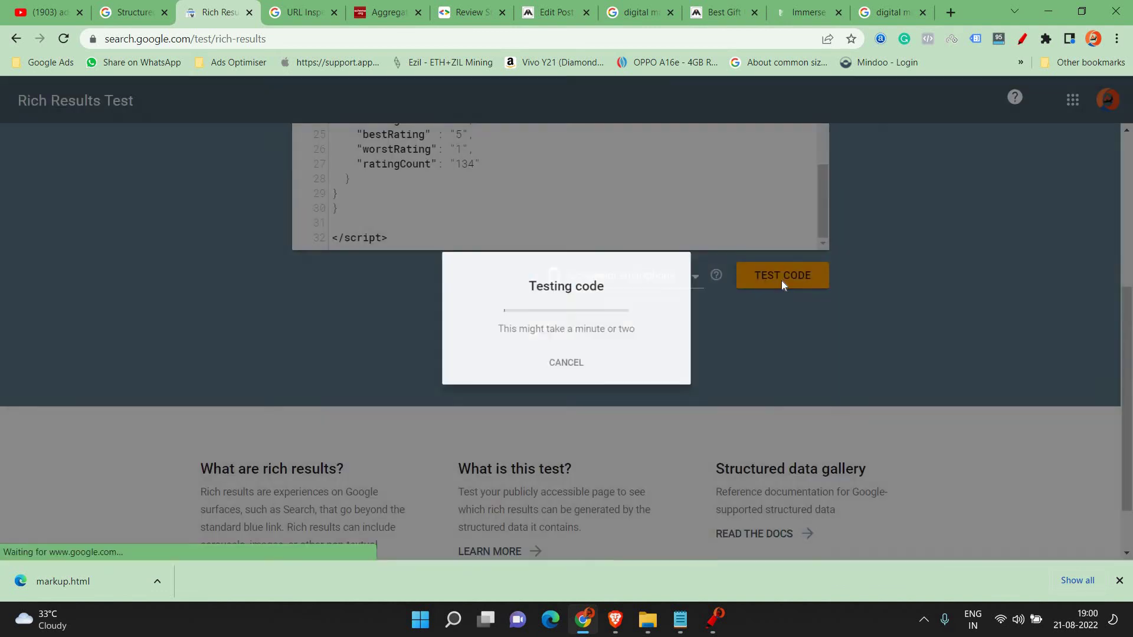